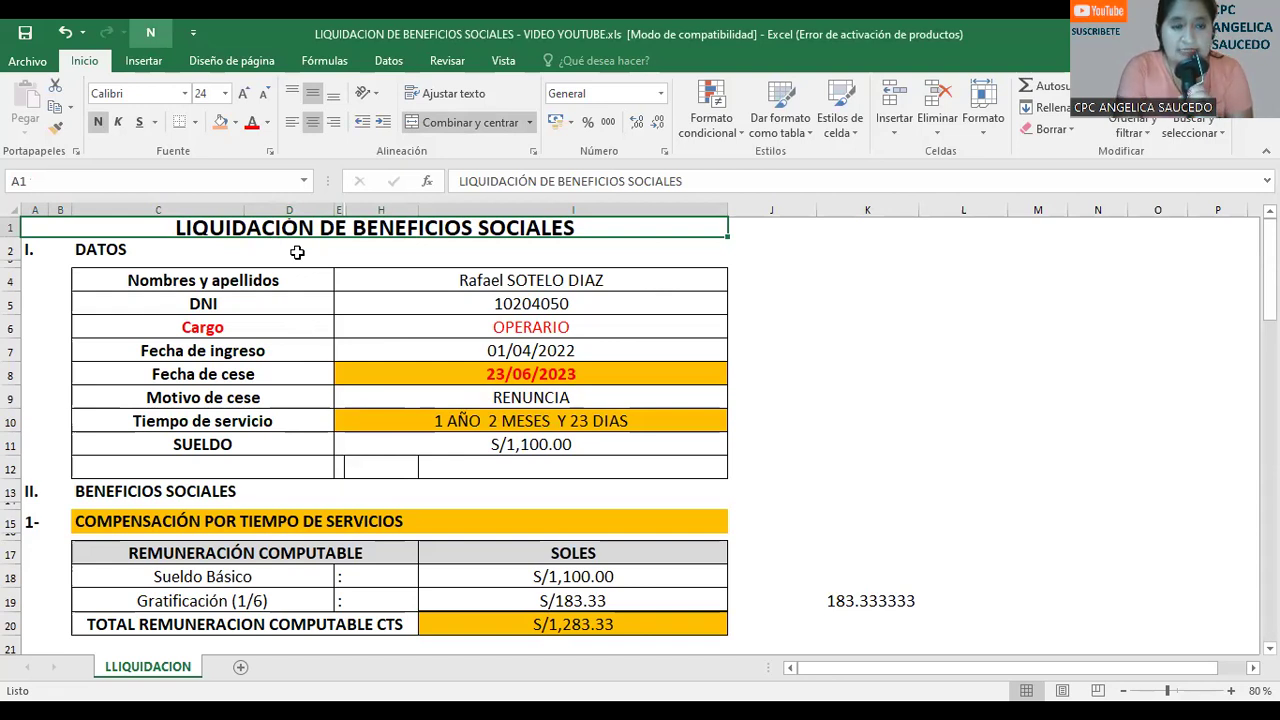
Shade the DNI value cell in the employee data table light orange.
key(Down)
key(Down)
key(Down)
key(Down)
key(Down)
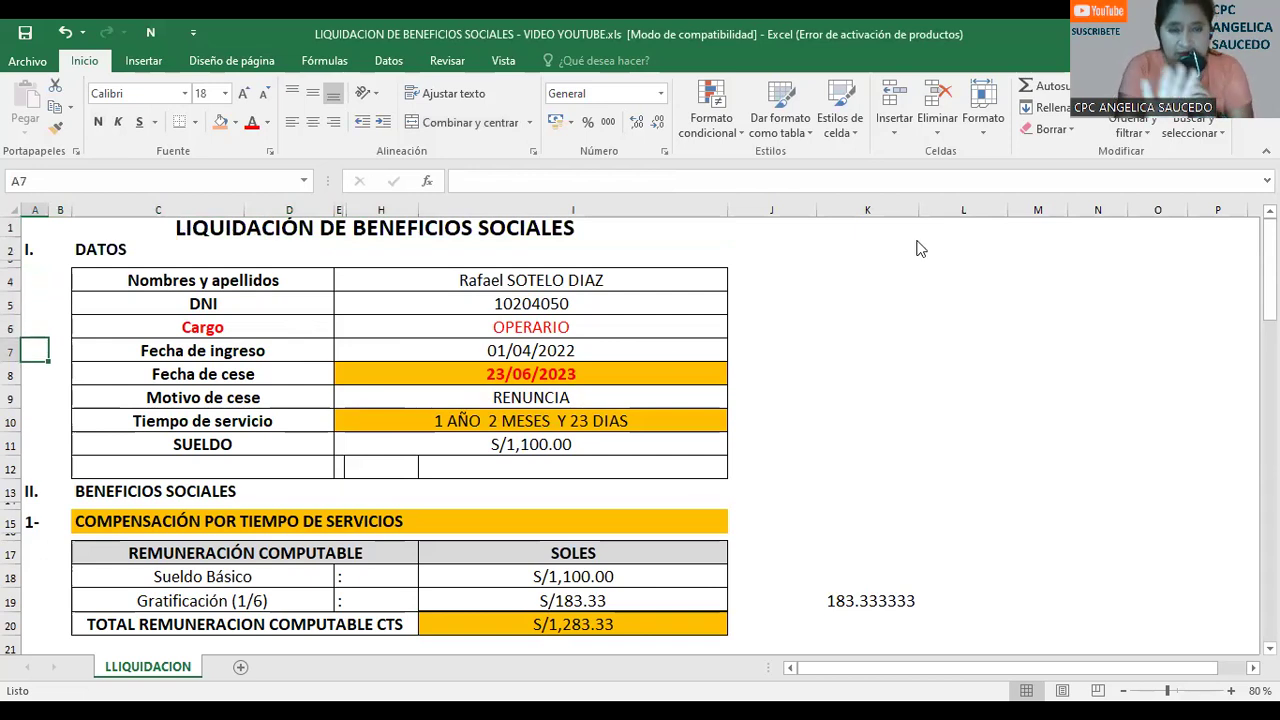
click(529, 280)
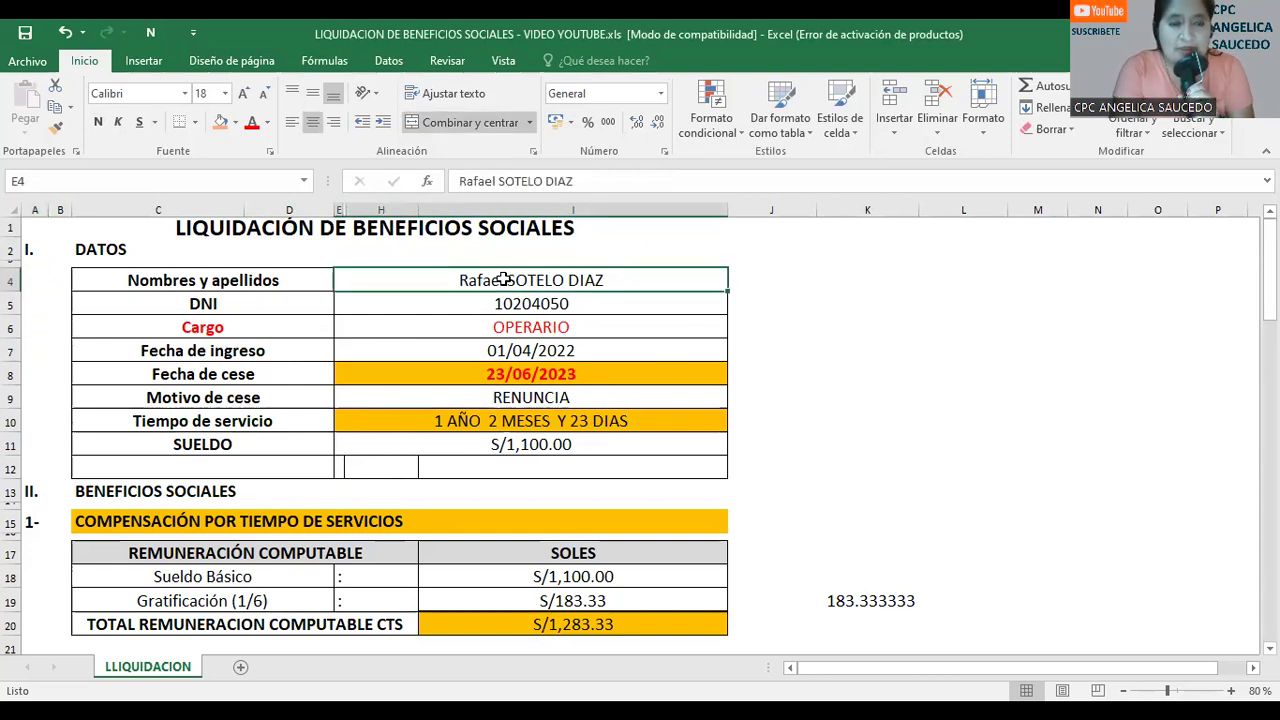
click(451, 313)
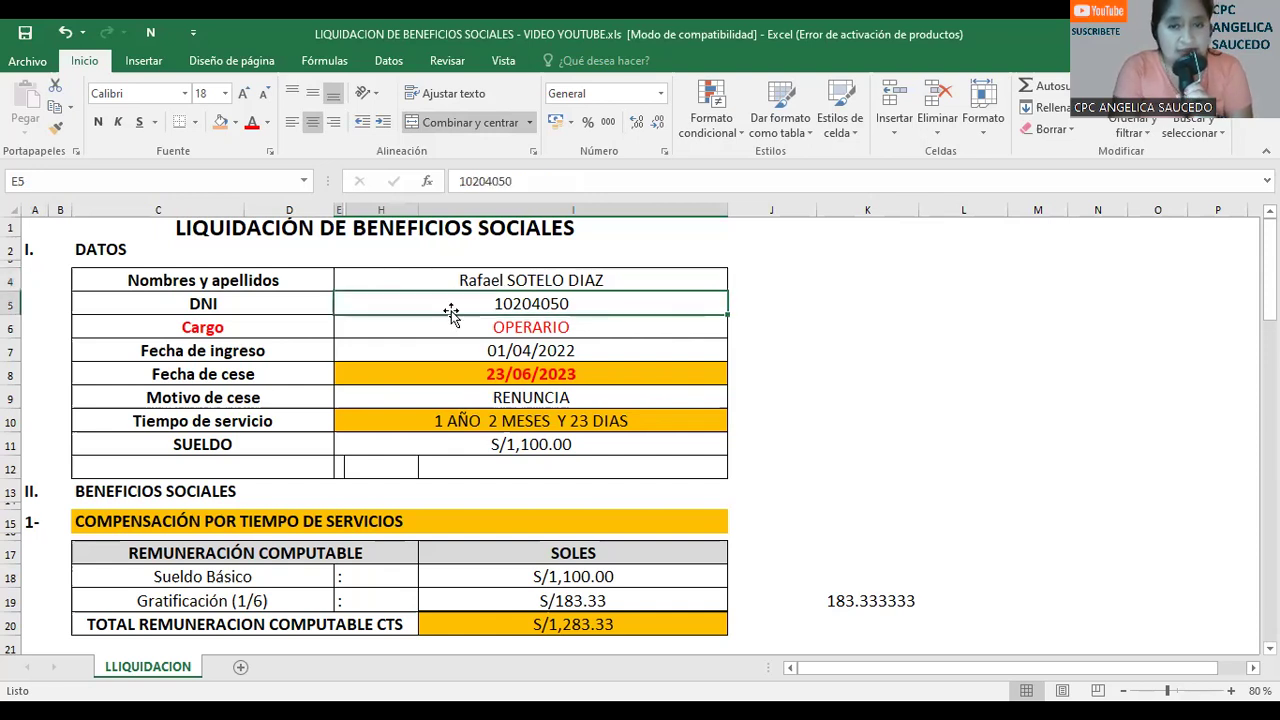
click(222, 124)
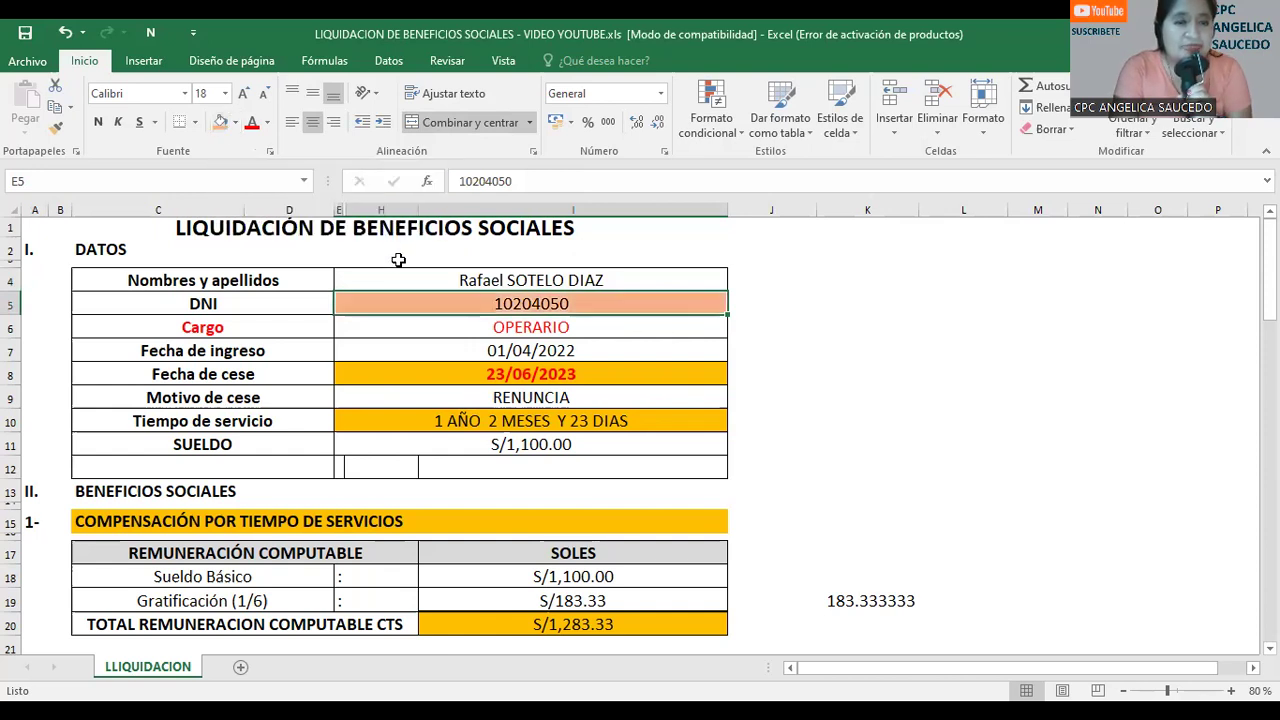
Review the employee data rows for position, hire date, termination date and reason, length of service and salary.
click(469, 329)
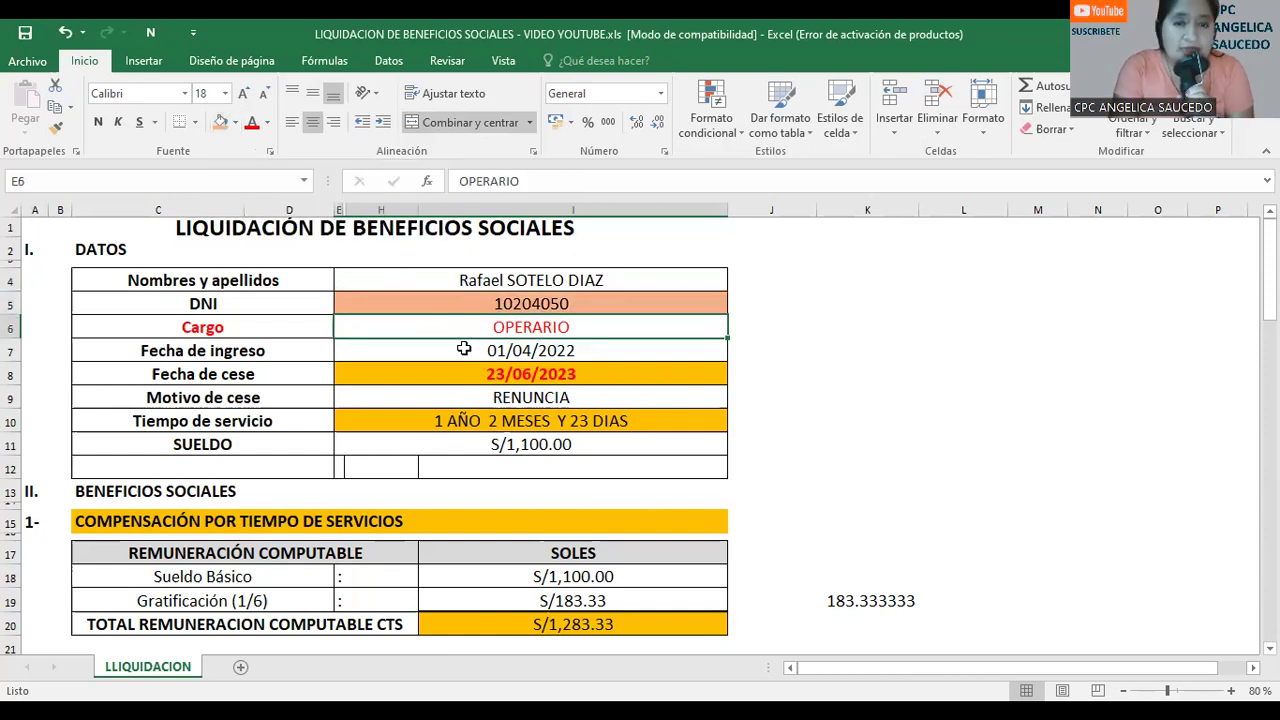
click(464, 348)
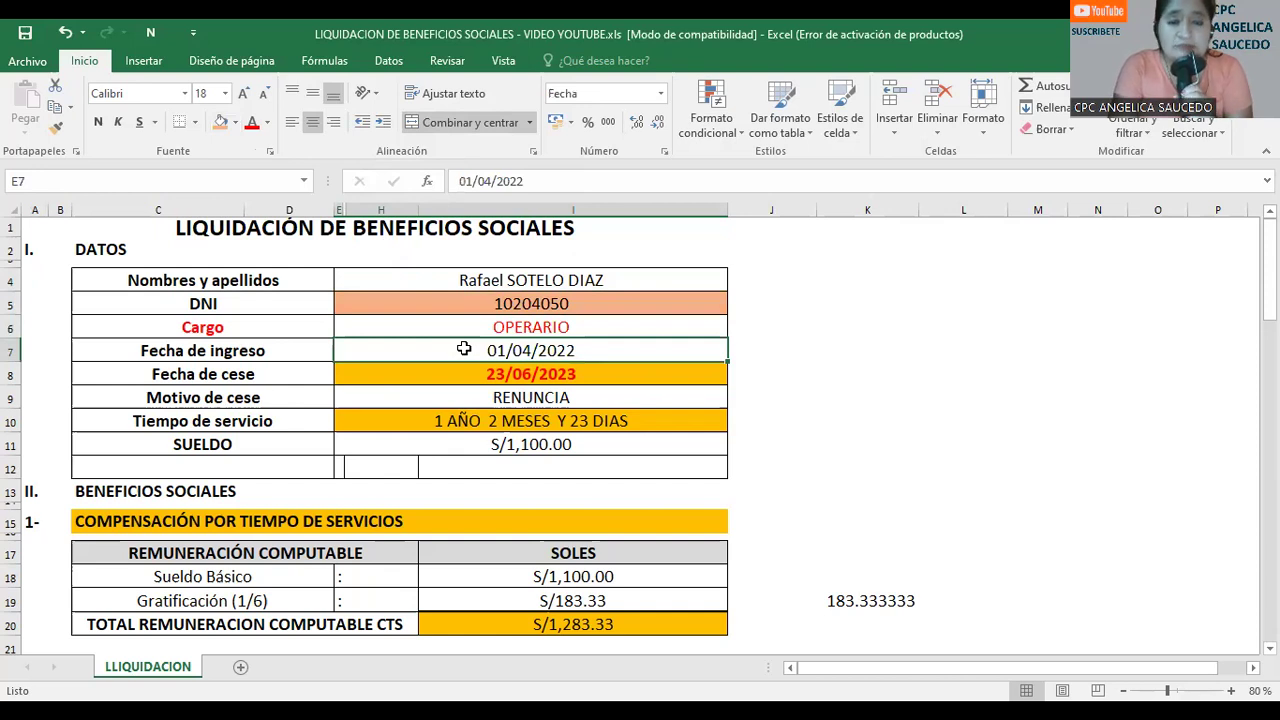
key(Down)
key(Down)
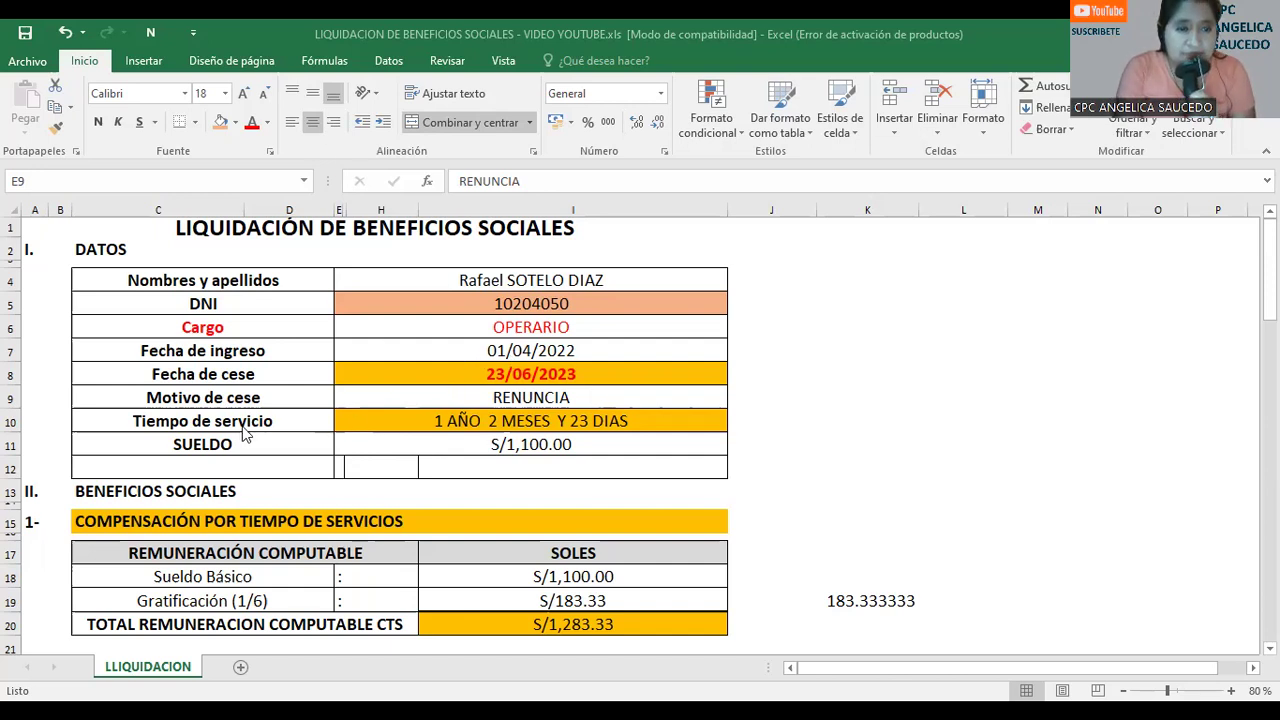
click(395, 416)
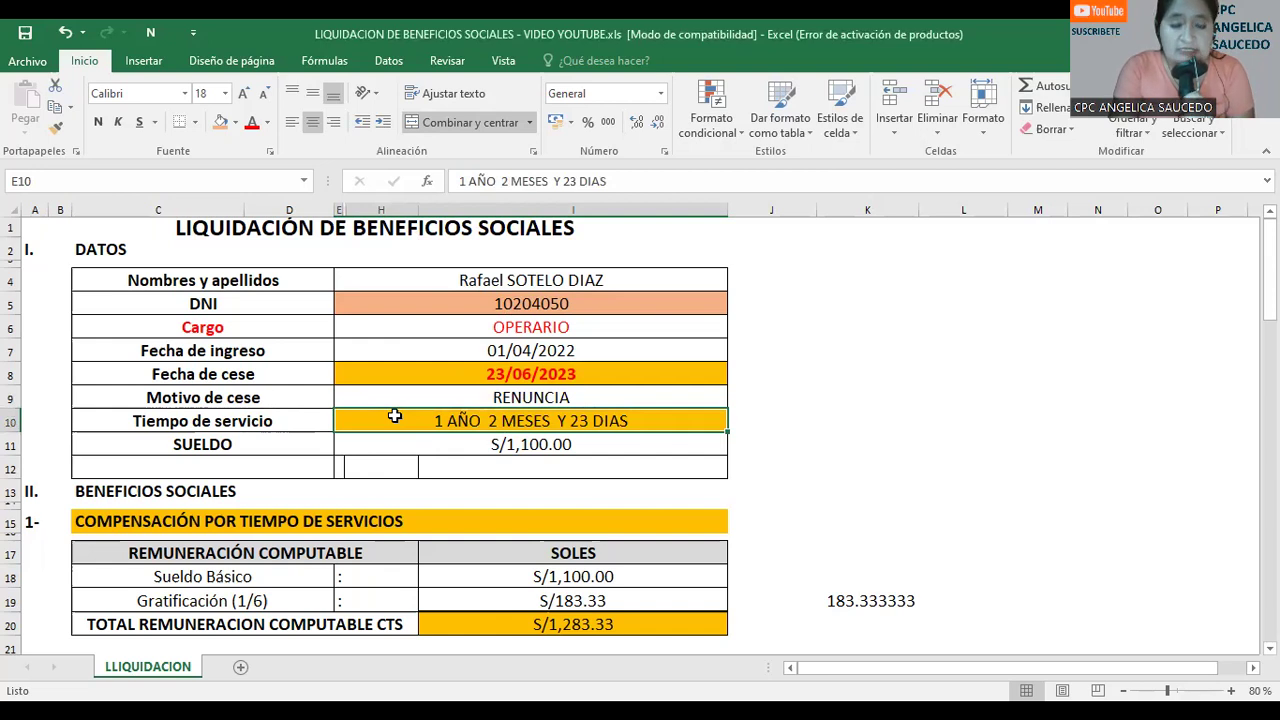
key(Down)
key(Down)
key(Down)
key(Down)
key(Down)
key(Down)
key(Down)
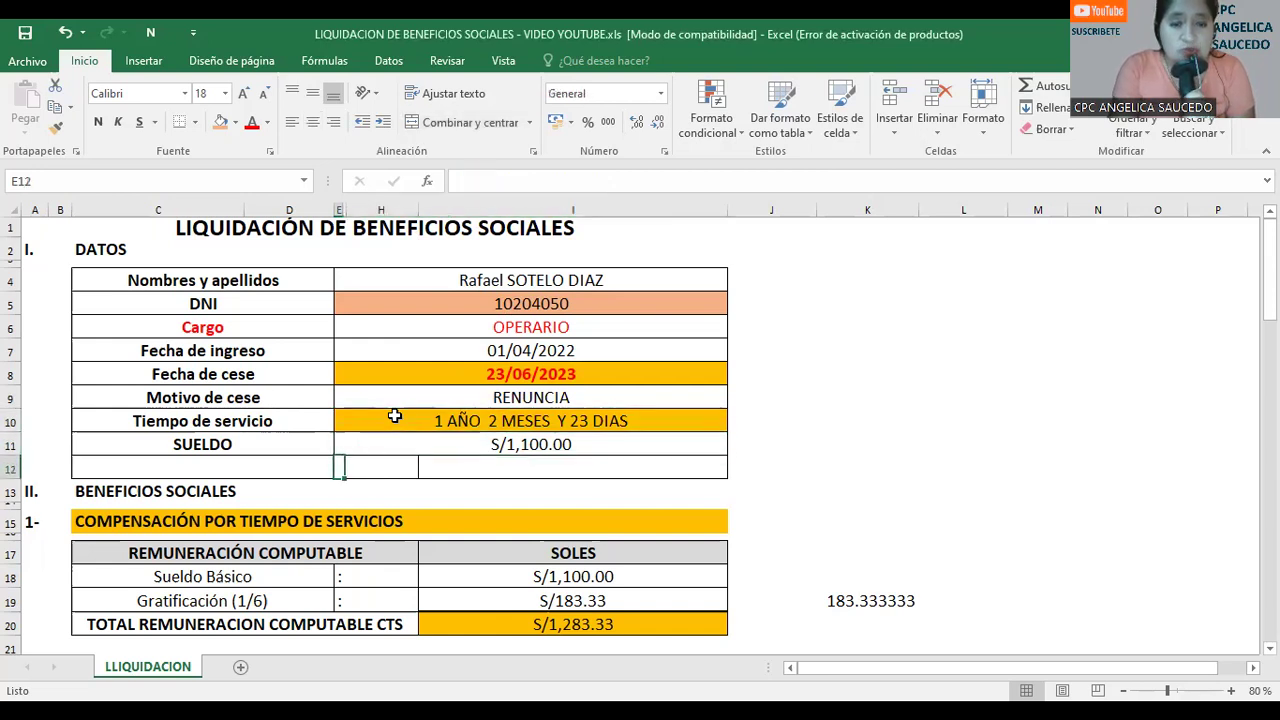
key(Up)
key(Up)
key(Up)
key(Up)
key(Up)
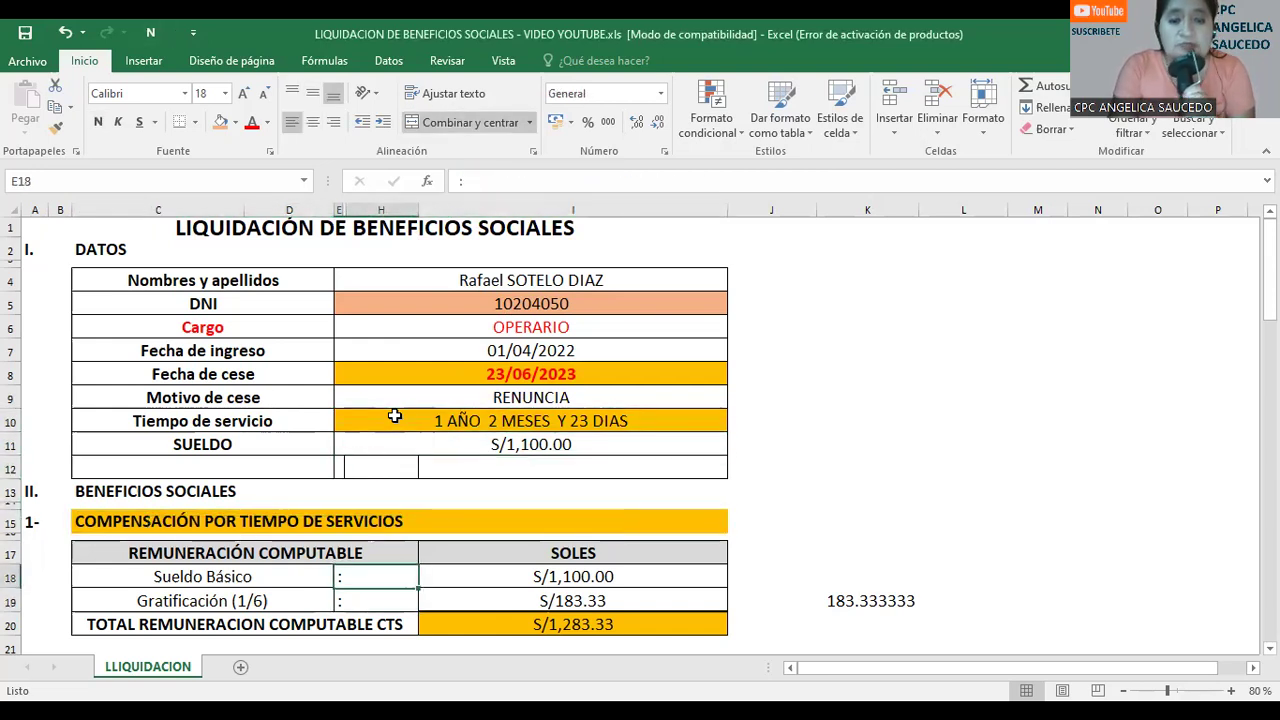
key(Up)
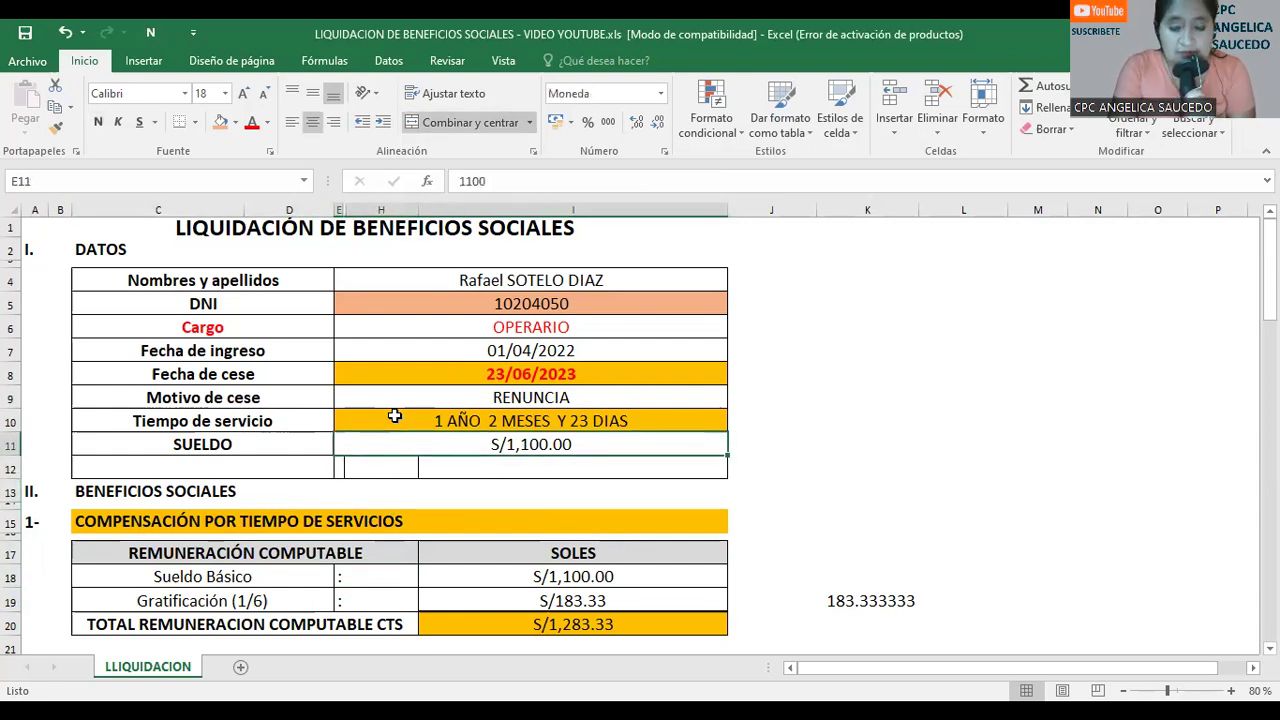
Look through the COMPENSACIÓN POR TIEMPO DE SERVICIOS section down to the row below TOTAL CTS.
key(Down)
key(Down)
key(Down)
key(Down)
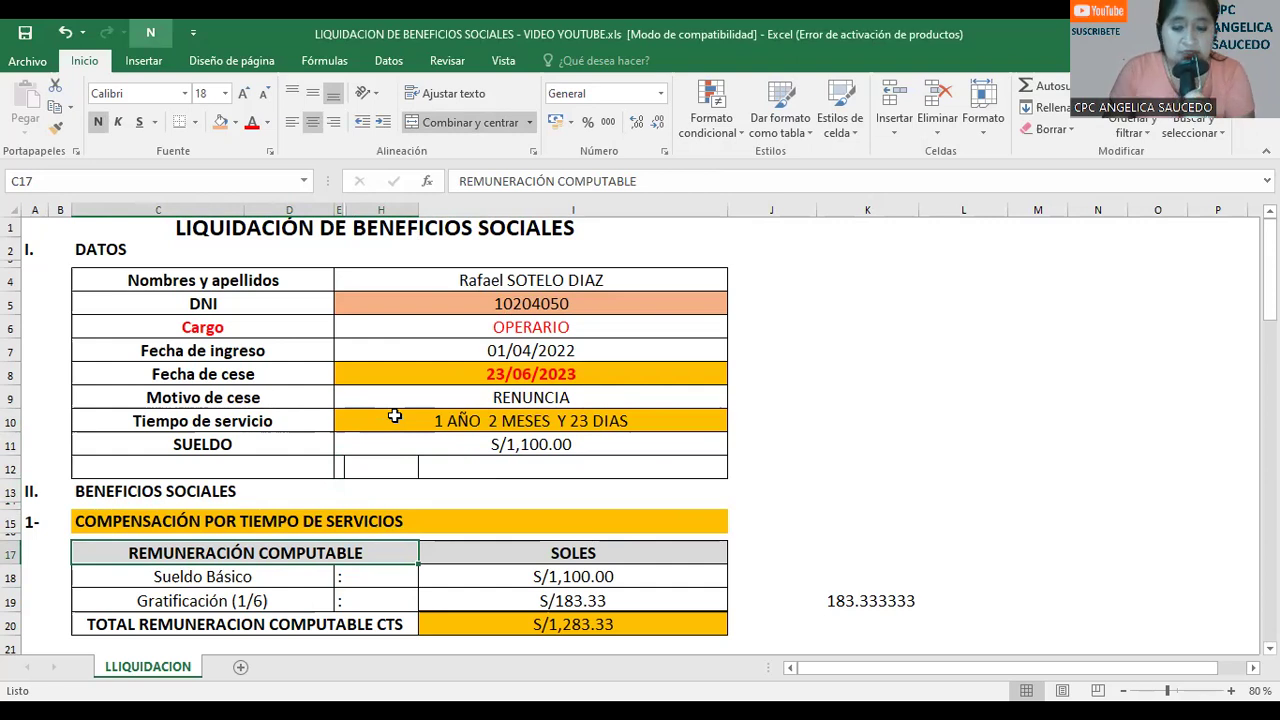
key(Down)
key(Down)
key(Down)
key(Down)
key(Down)
key(Down)
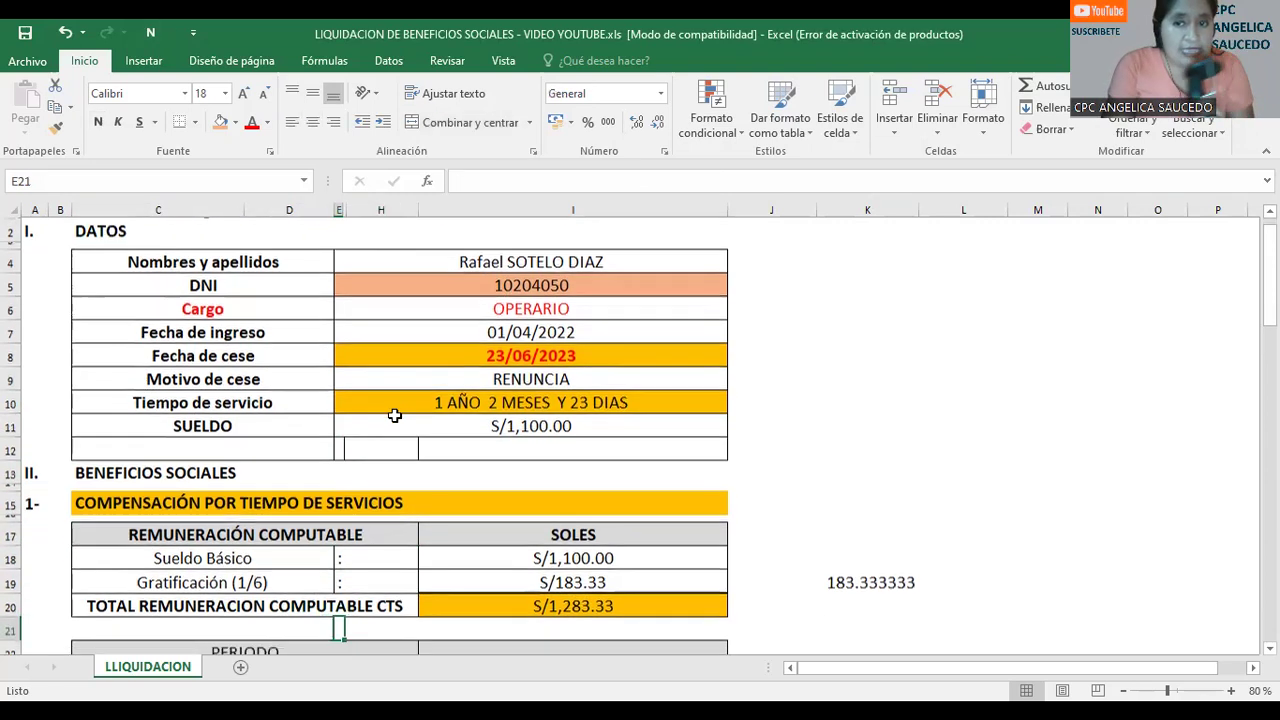
key(Down)
key(Down)
key(Down)
key(Down)
key(Down)
key(Down)
key(Down)
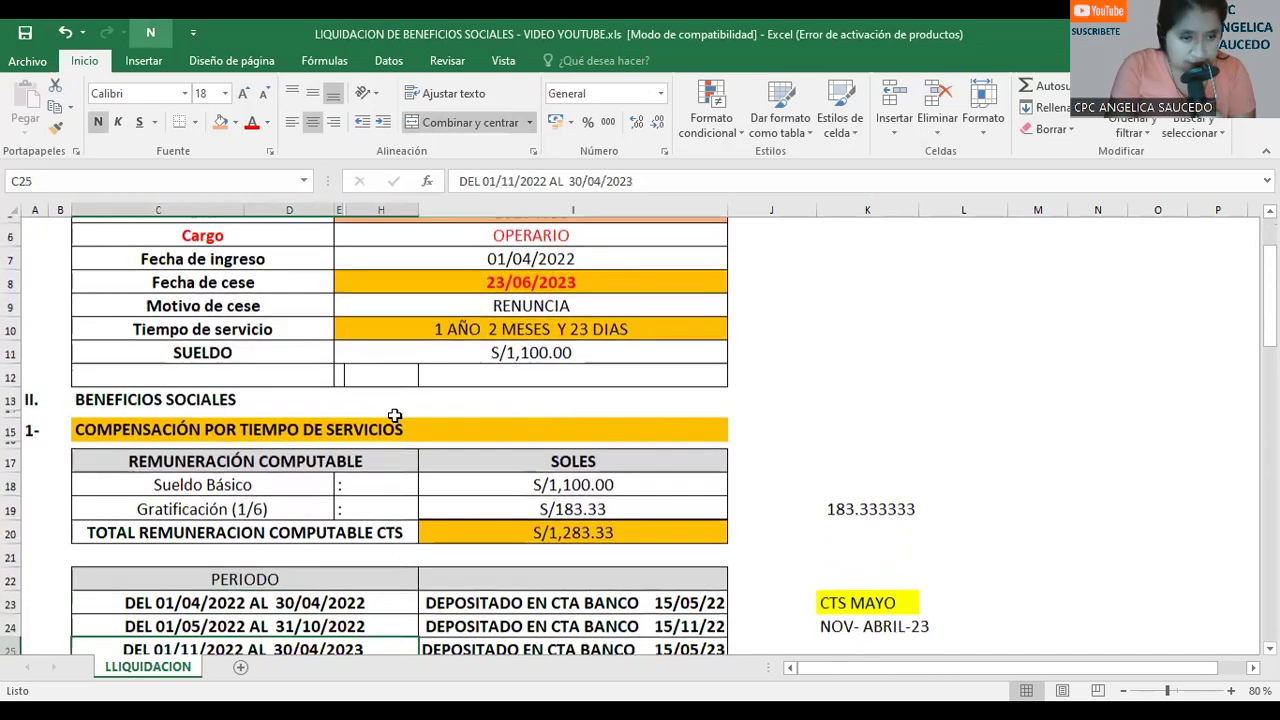
key(Down)
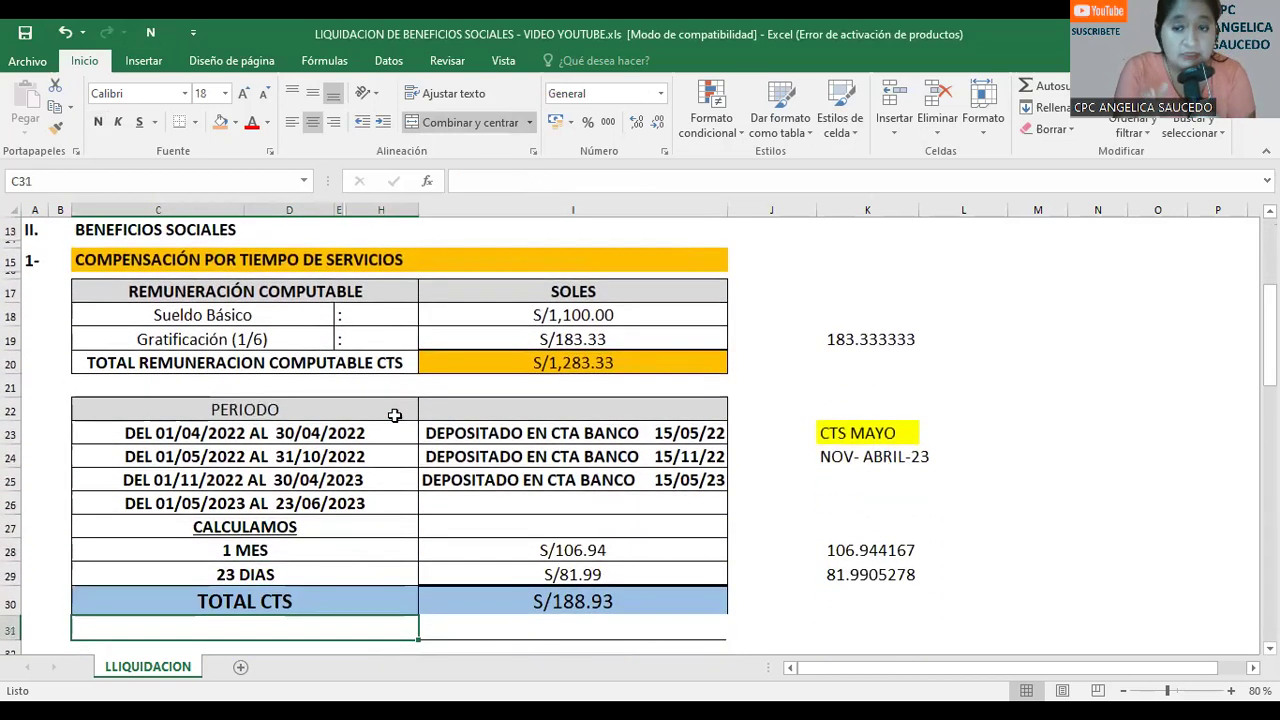
Examine the Sueldo Básico and Gratificación (1/6) entries in the CTS REMUNERACIÓN COMPUTABLE table.
click(205, 288)
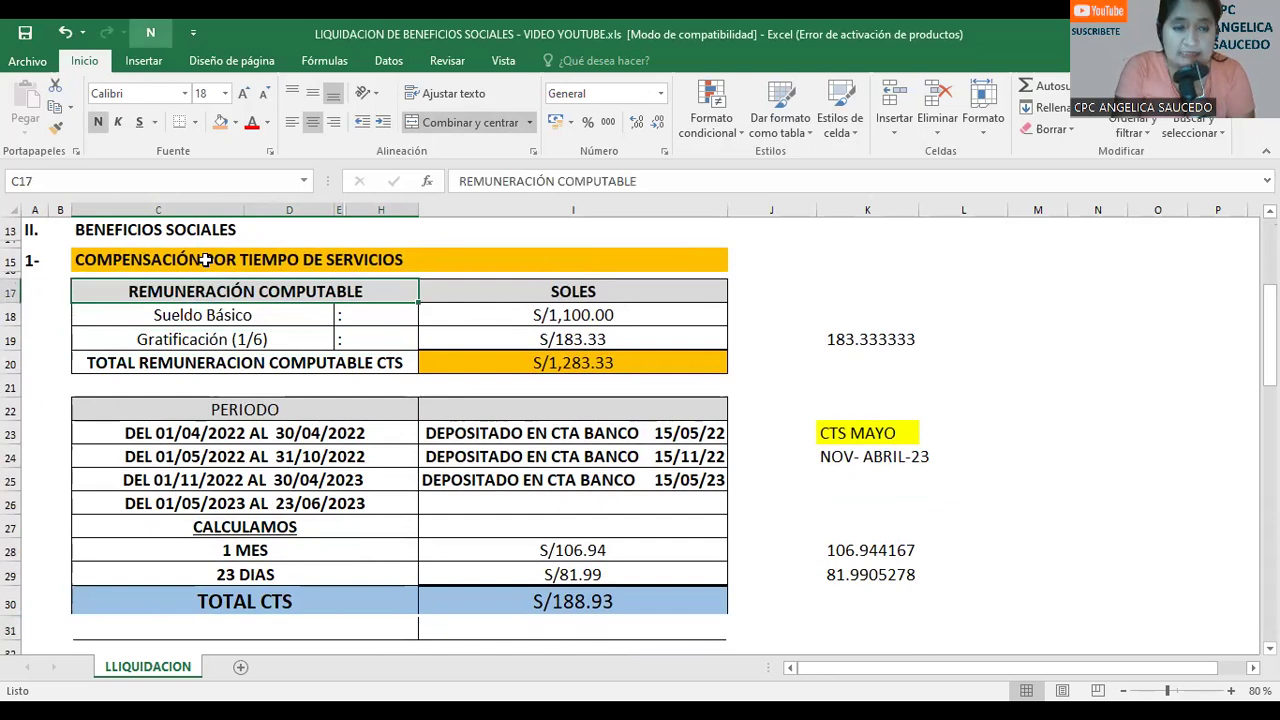
click(205, 262)
click(192, 342)
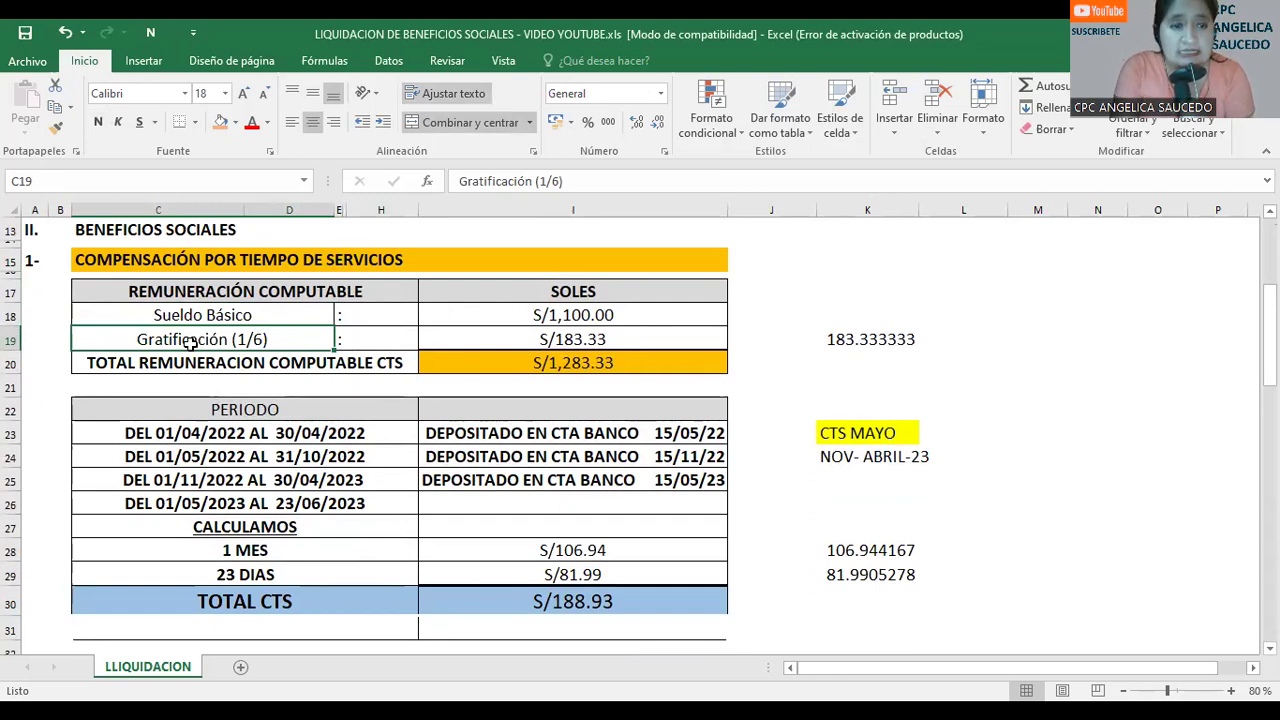
click(132, 314)
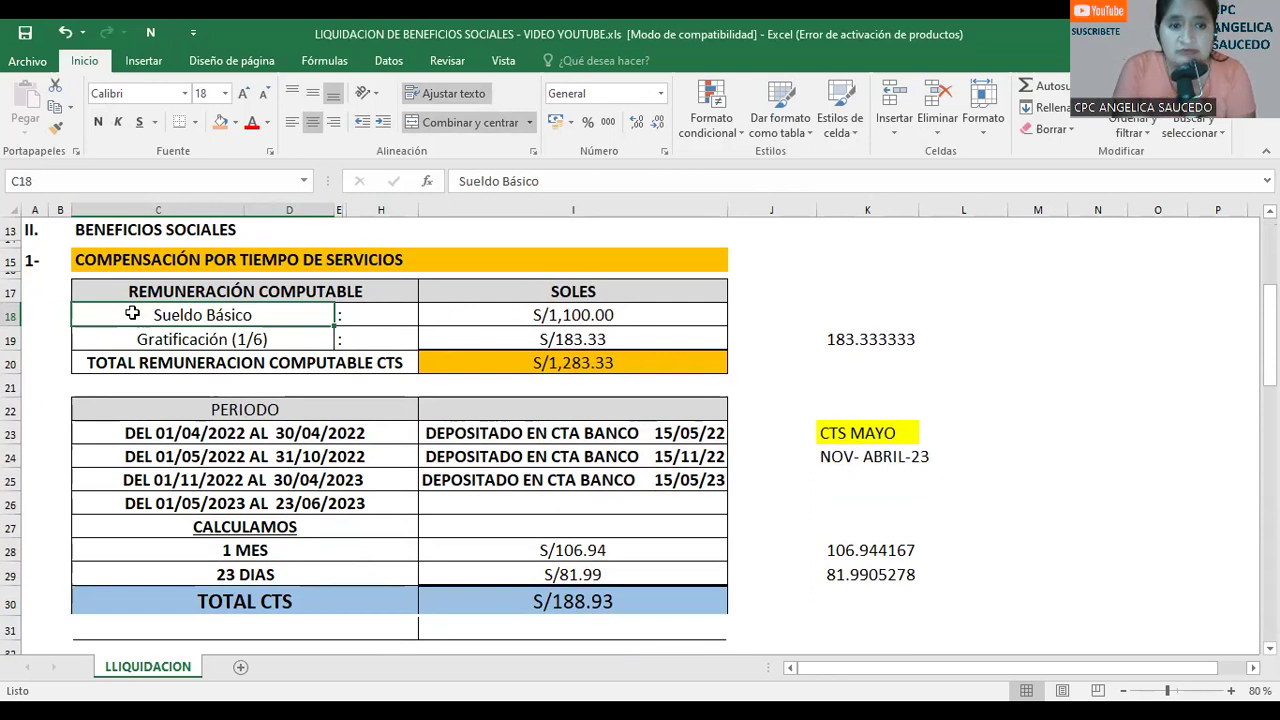
click(521, 308)
click(514, 336)
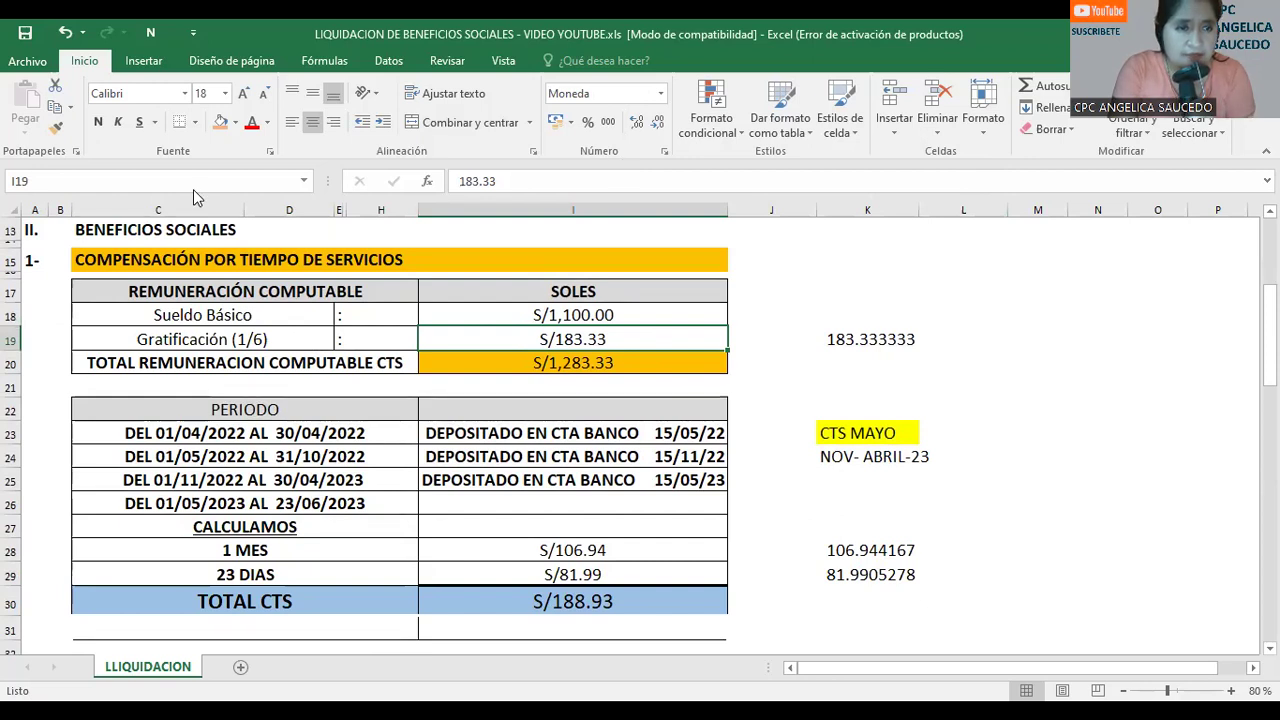
Clear the contents of the helper calculation columns K and L.
click(890, 337)
drag(870, 210, 998, 263)
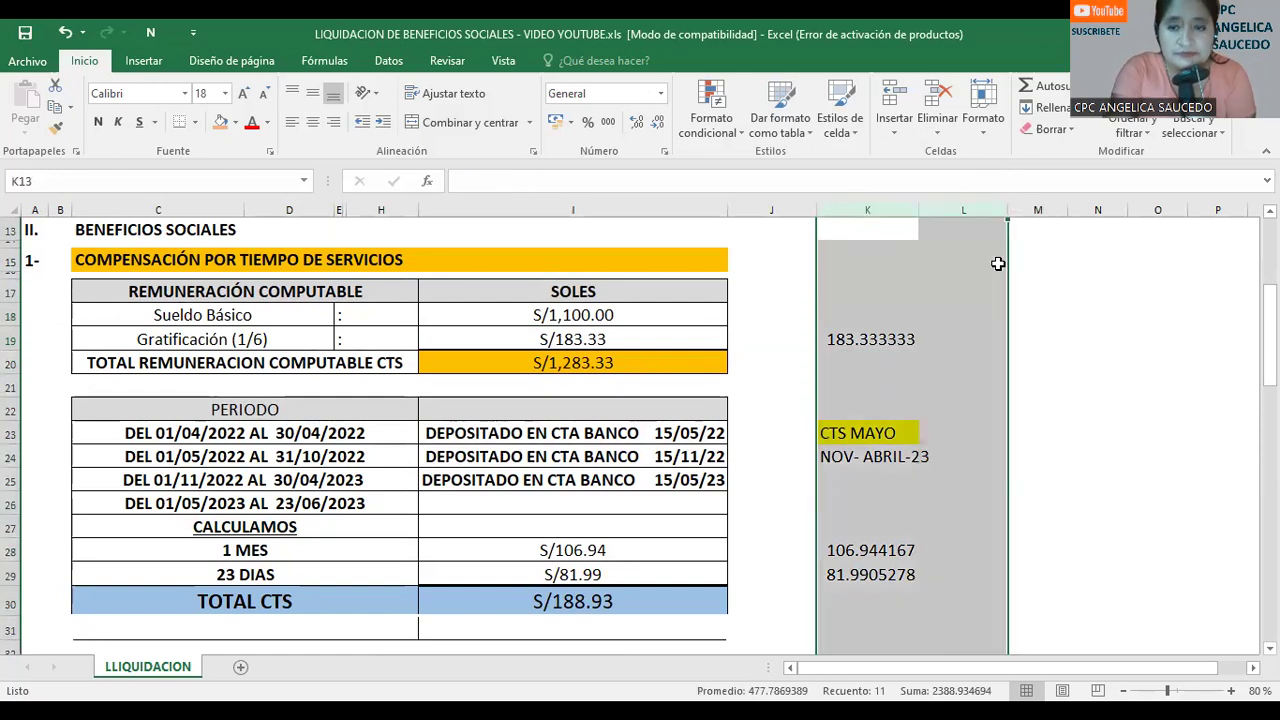
key(Delete)
click(831, 284)
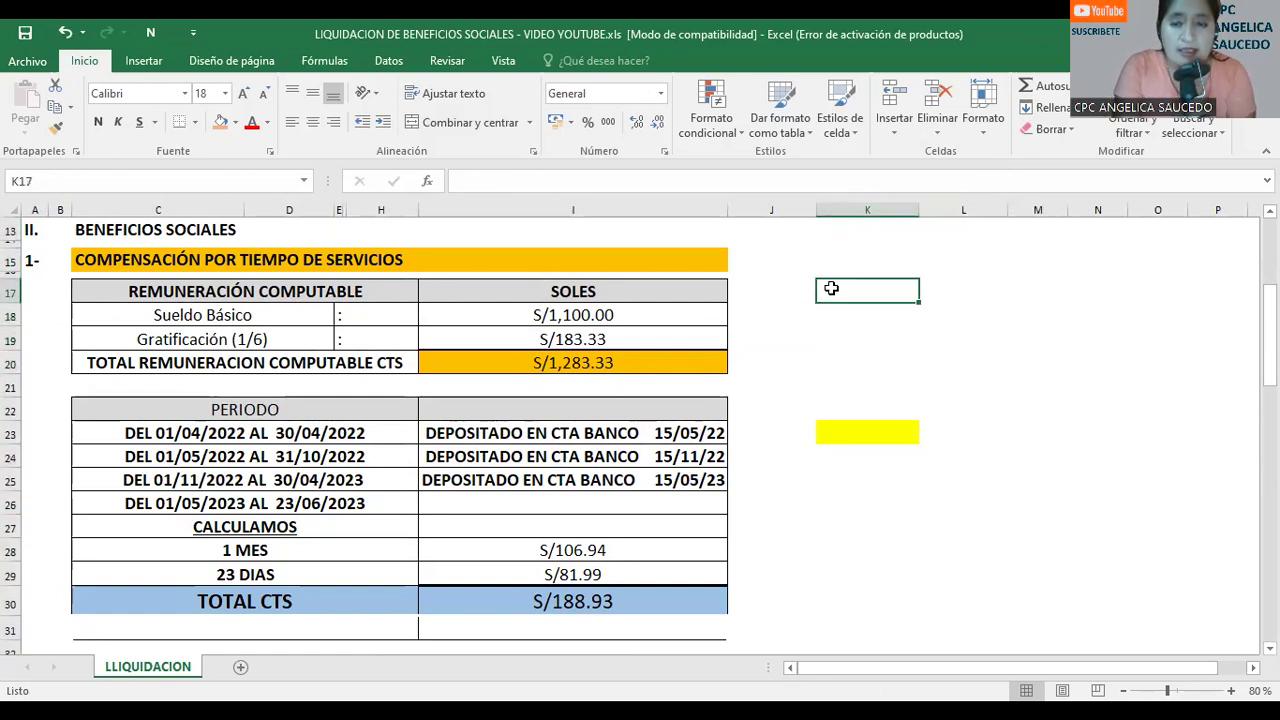
Calculate one sixth of the bonus in cell K18 with the formula +1100/6.
click(829, 305)
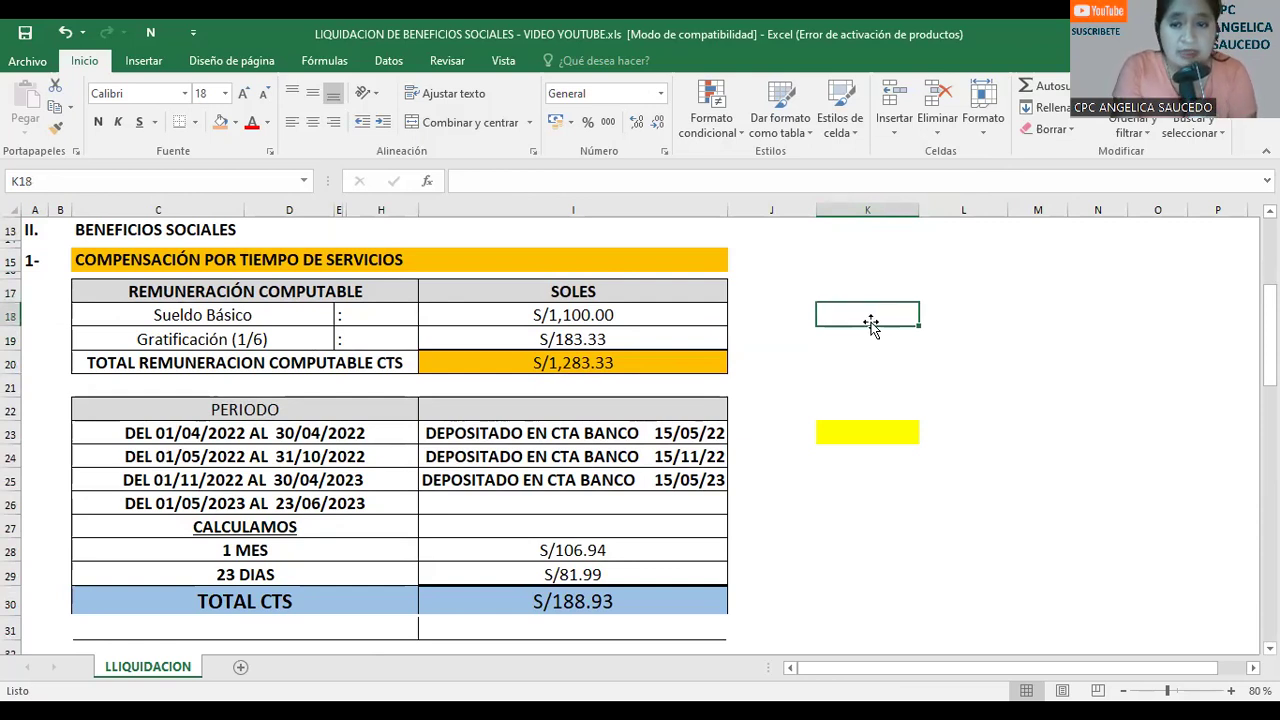
text(+1100)
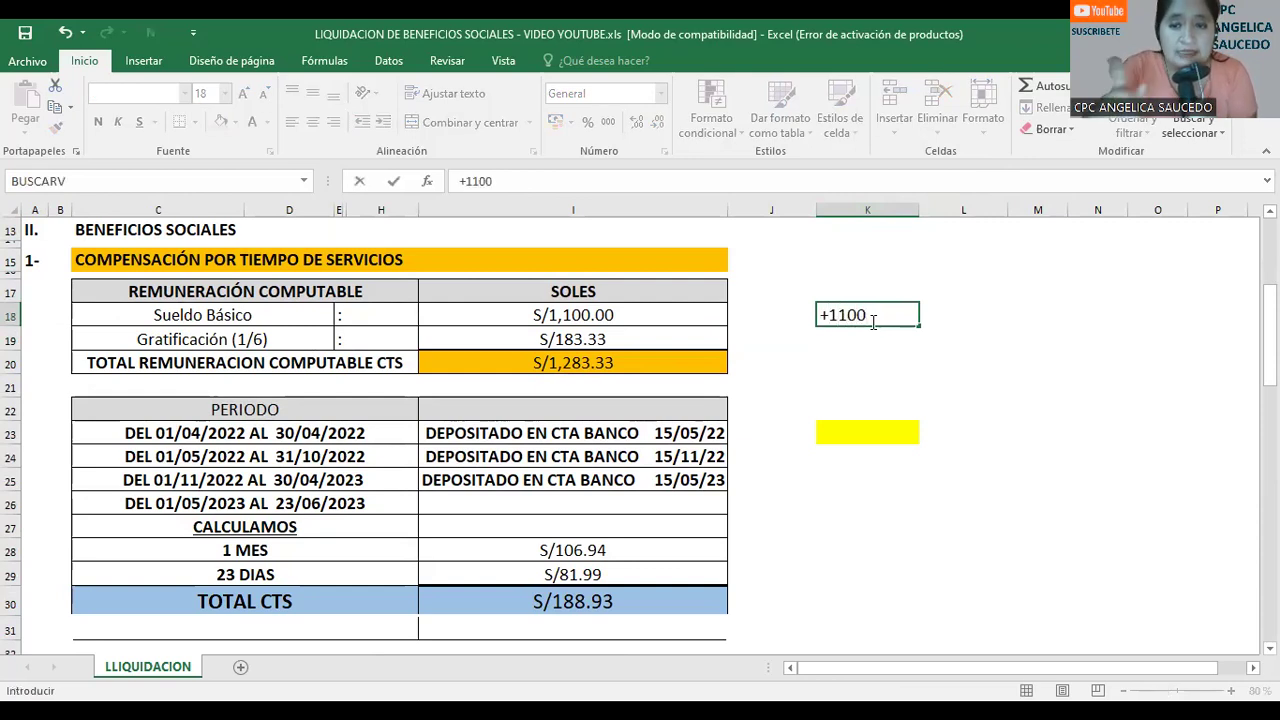
text(/6)
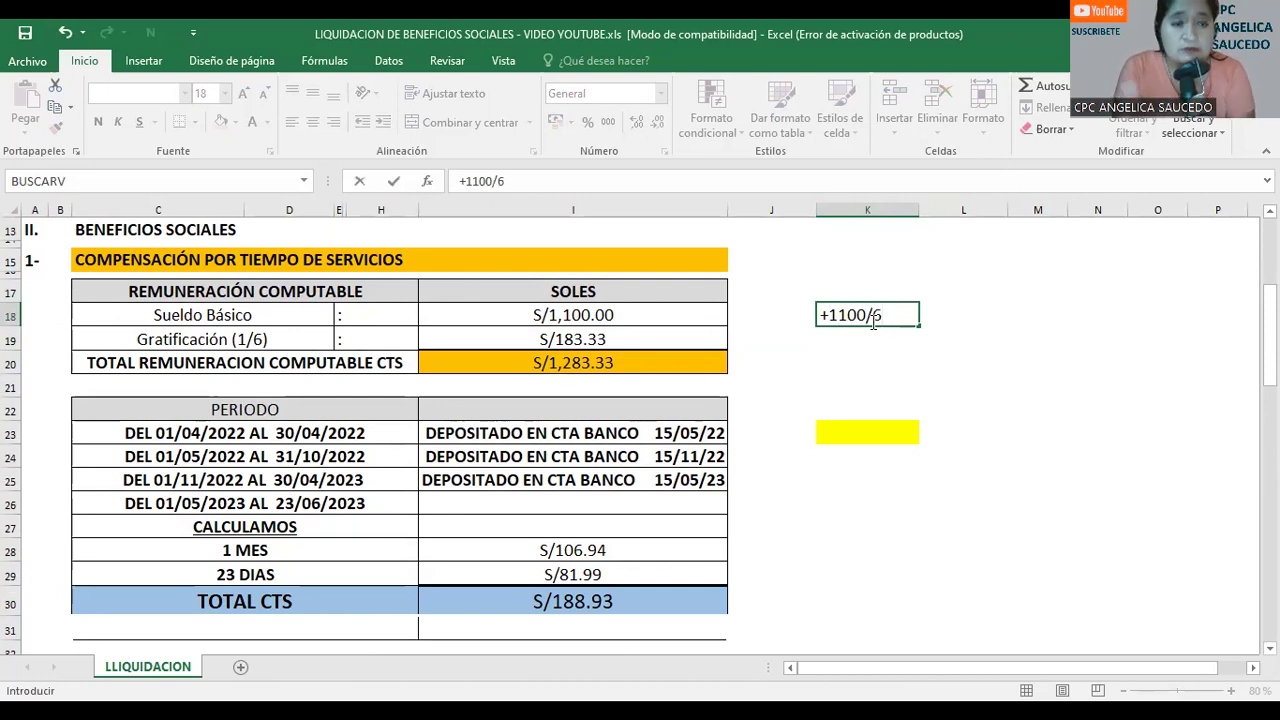
key(Return)
click(871, 324)
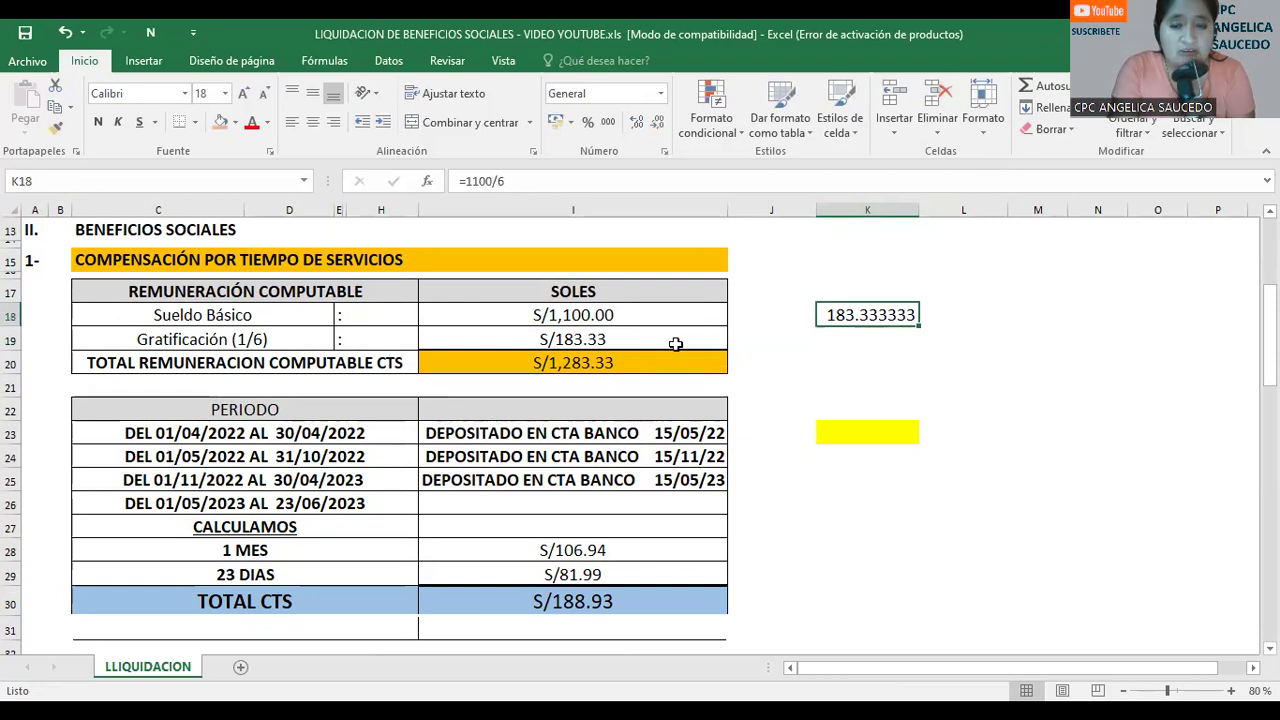
Check the one-sixth bonus amount, and shade the TOTAL REMUNERACION COMPUTABLE CTS label and amount light orange.
click(609, 343)
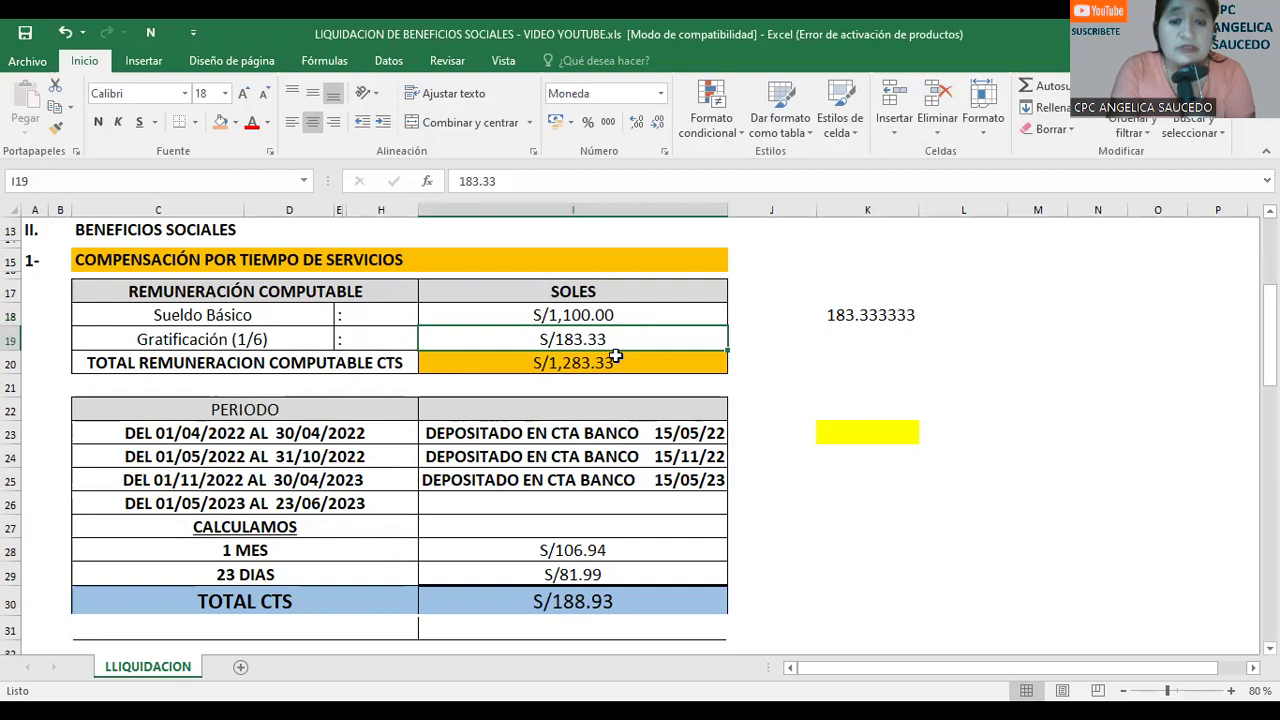
click(597, 365)
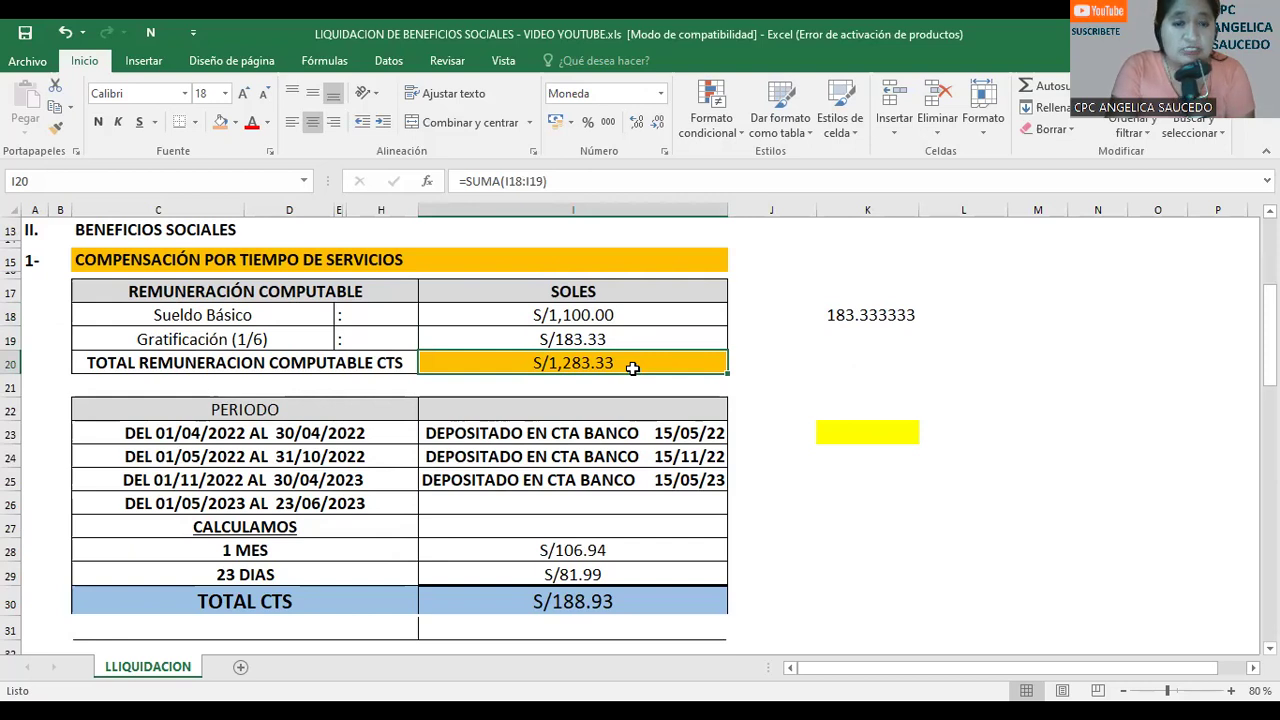
click(292, 364)
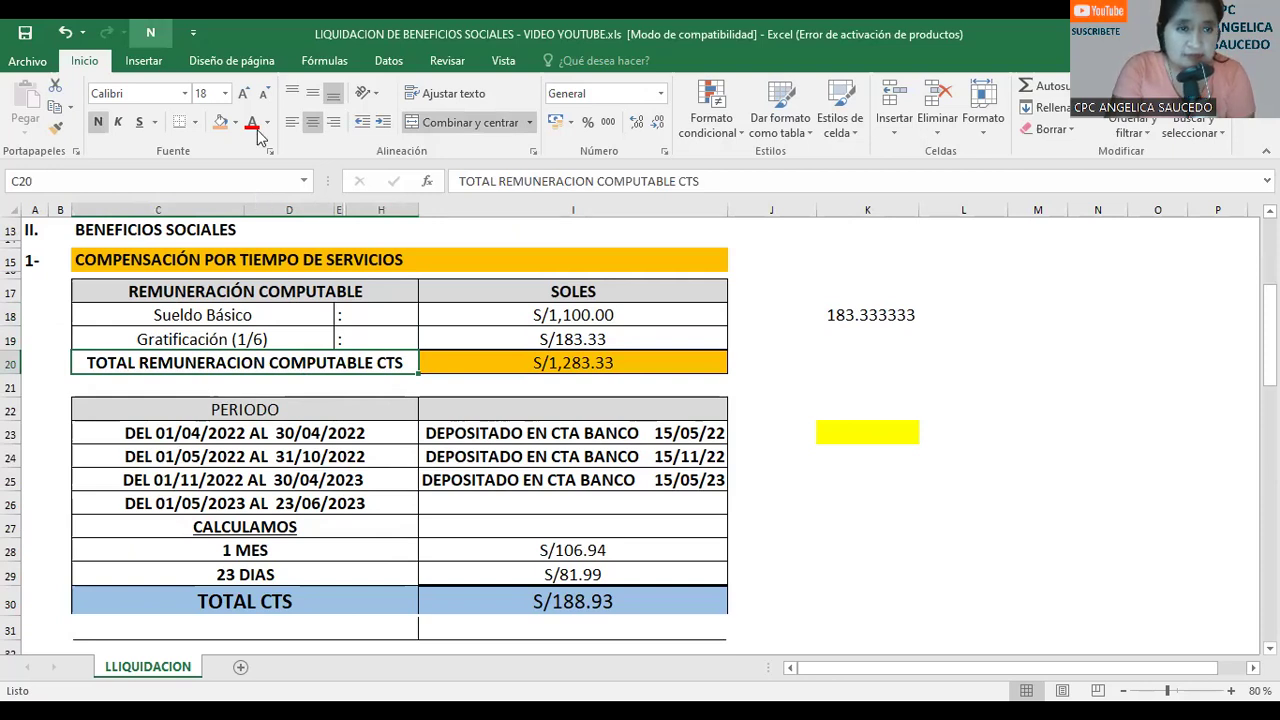
click(220, 123)
click(436, 362)
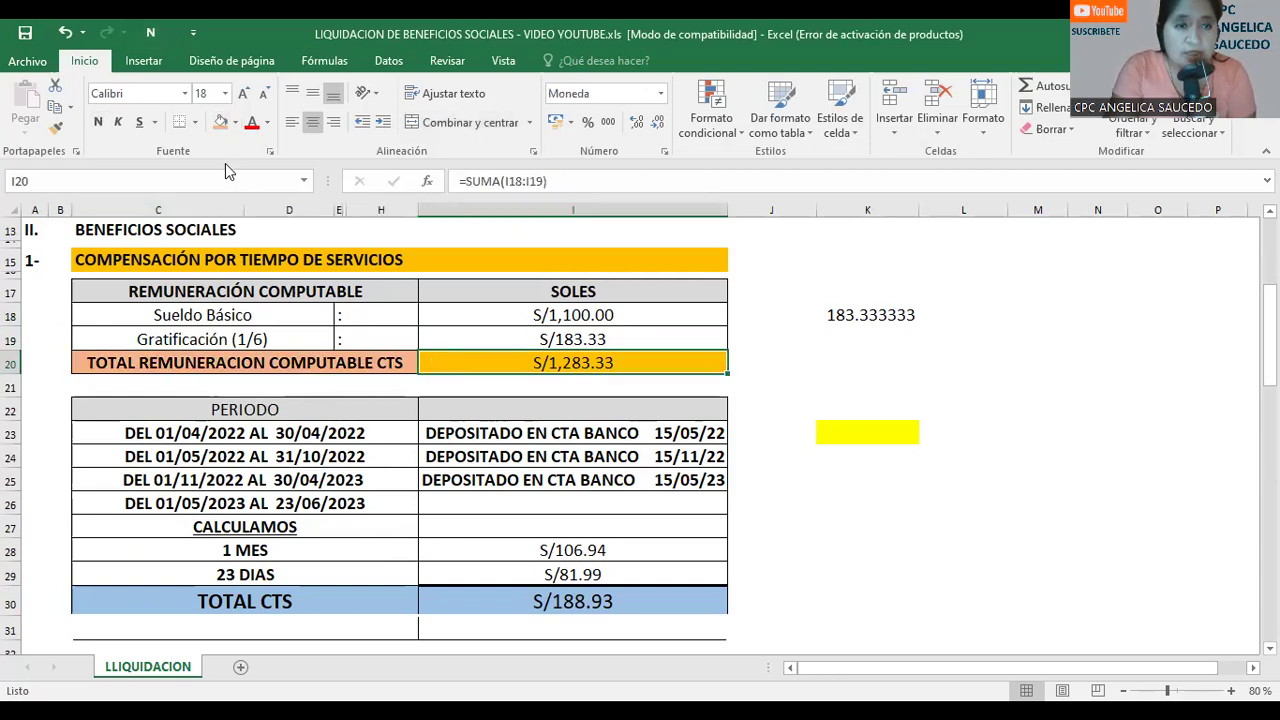
click(214, 125)
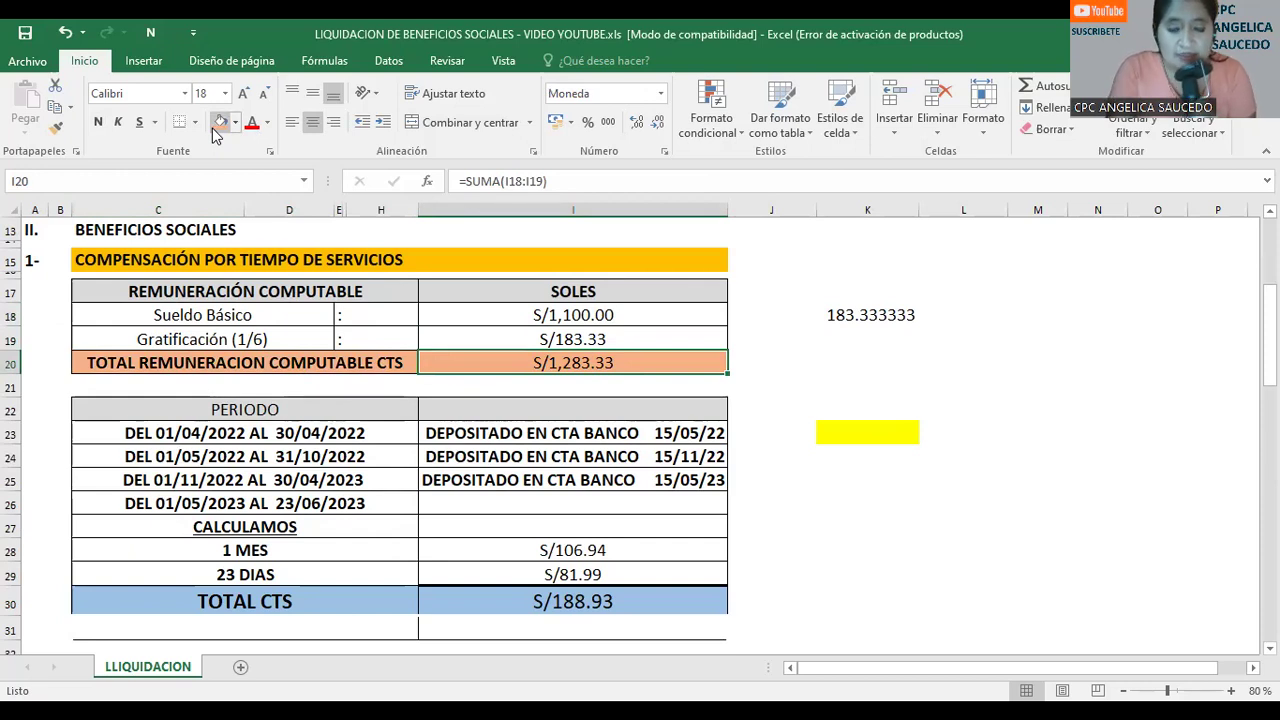
Examine the CTS PERIODO table, including the bank deposit dates listed for the first three periods.
key(Down)
key(Down)
key(Down)
key(Down)
key(Down)
key(Down)
key(Down)
key(Down)
key(Down)
key(Down)
key(Down)
key(Down)
key(Down)
key(Down)
key(Down)
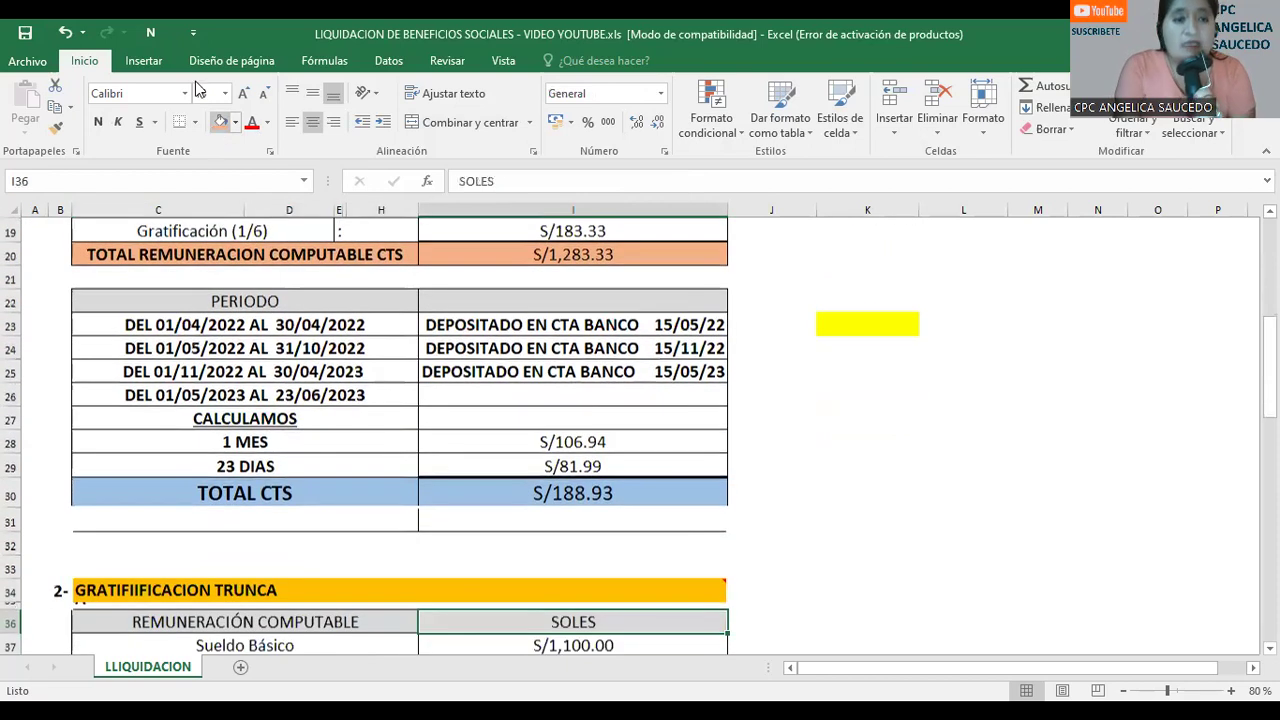
click(170, 328)
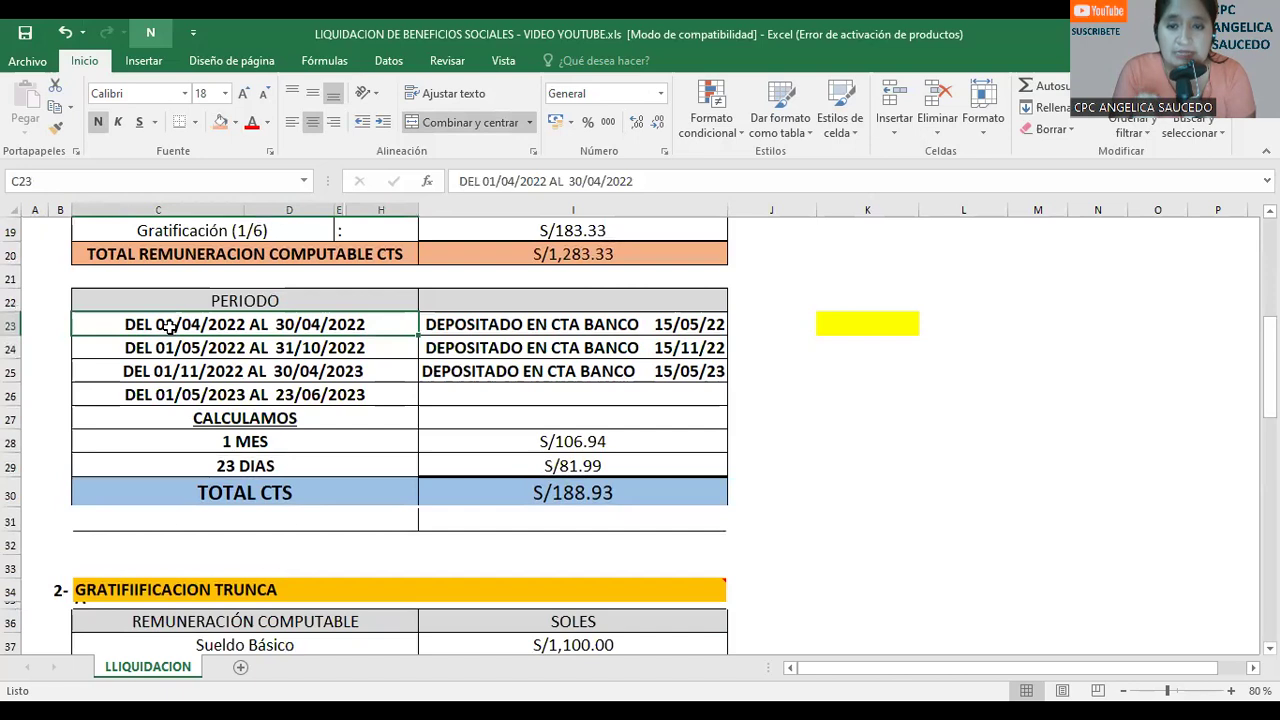
click(668, 330)
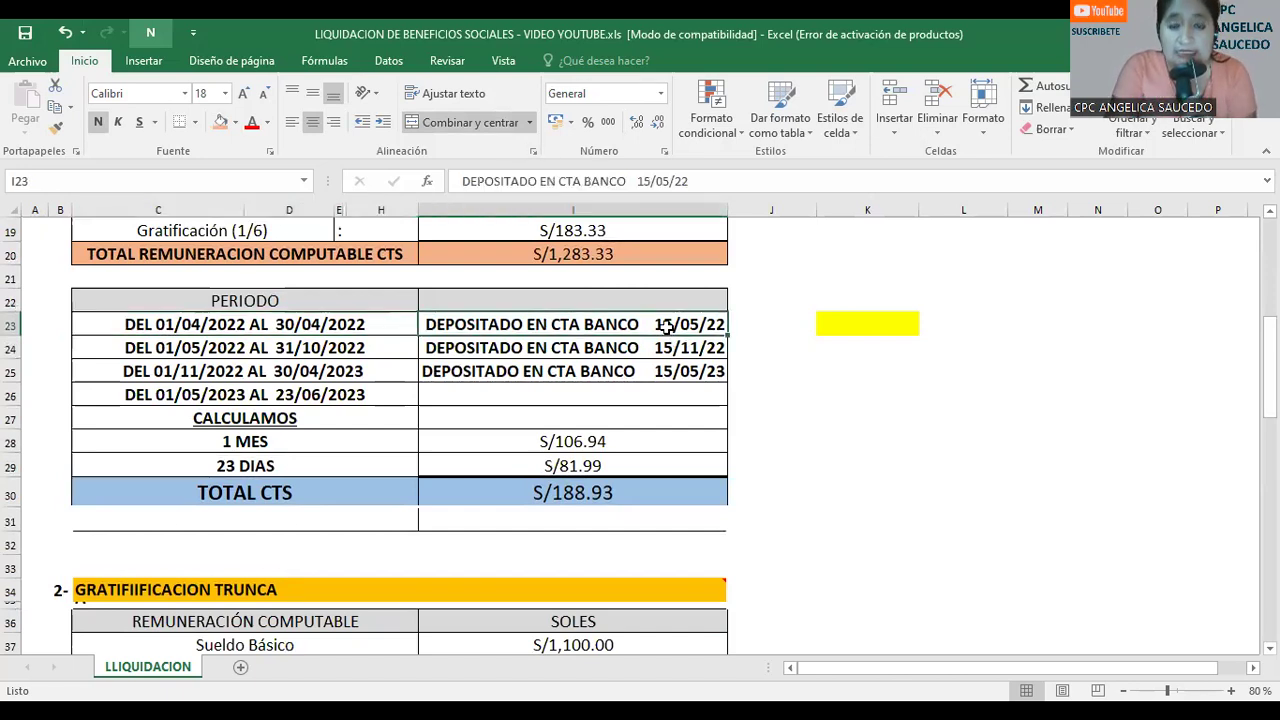
click(651, 349)
click(633, 373)
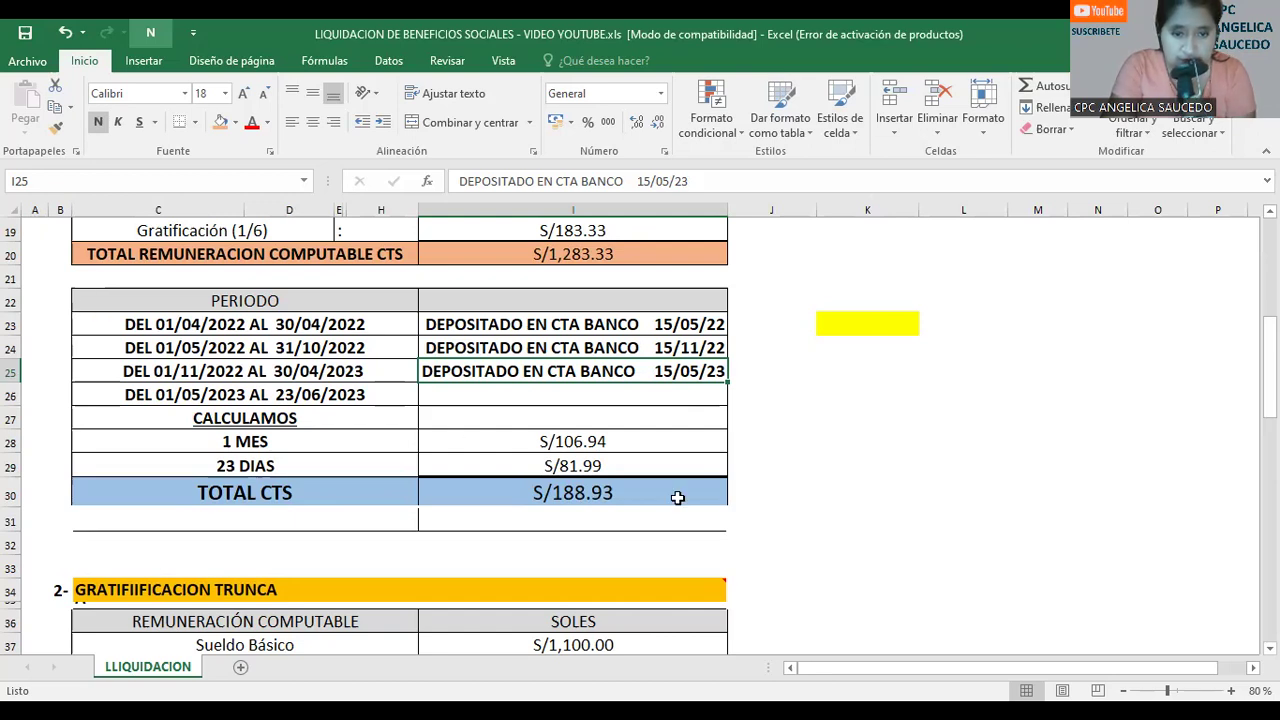
click(844, 318)
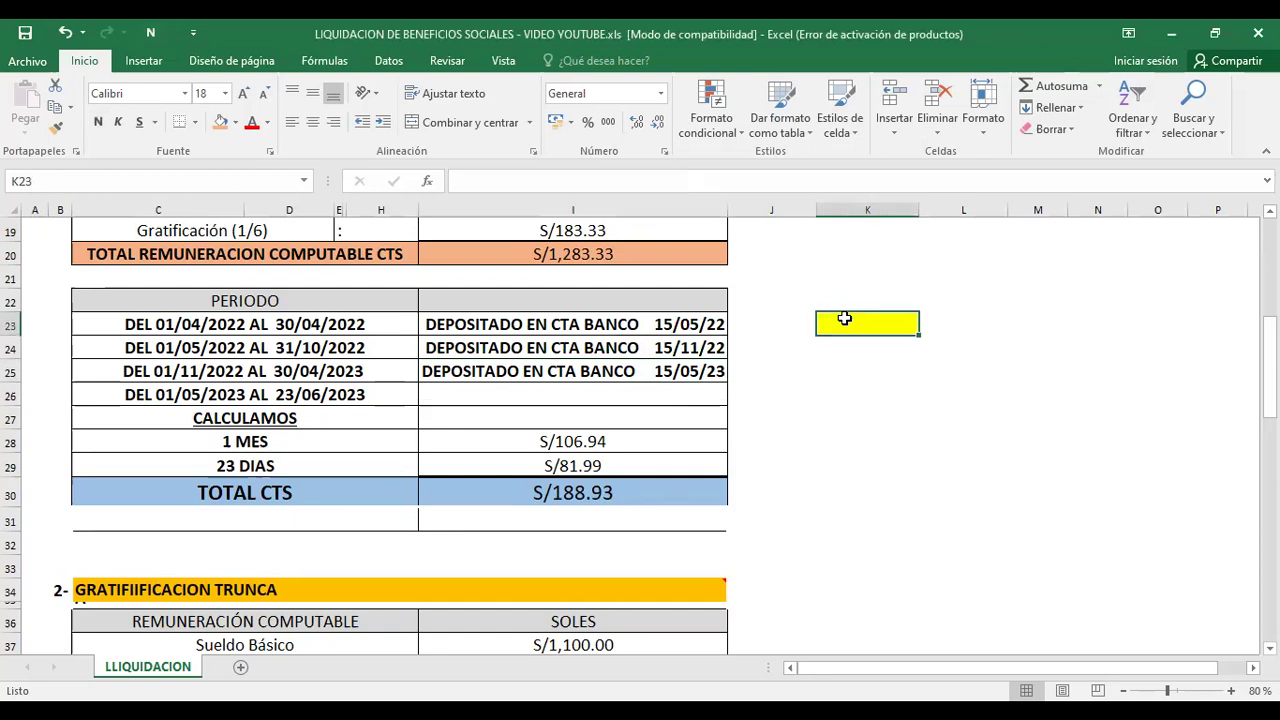
Enter the notes CTS MAYO in cell K23 and NOV A ABRIL in cell K24.
text(CT)
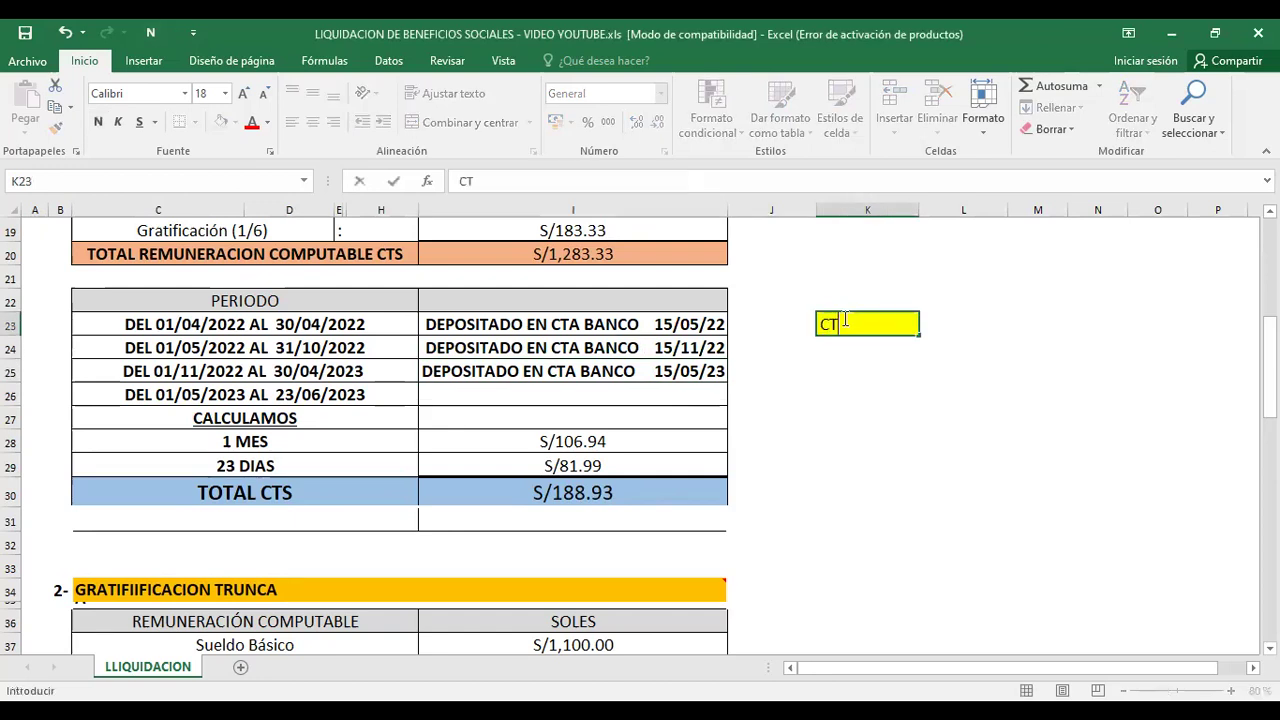
text(S MAYO)
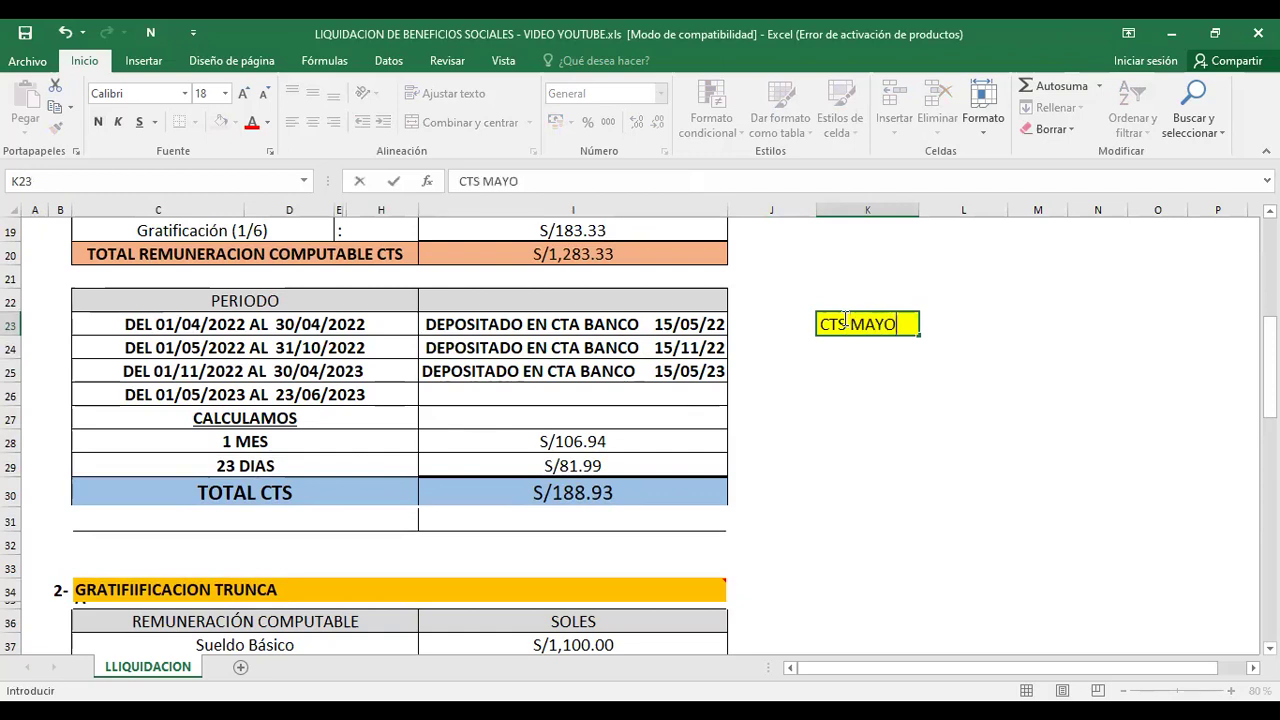
key(Return)
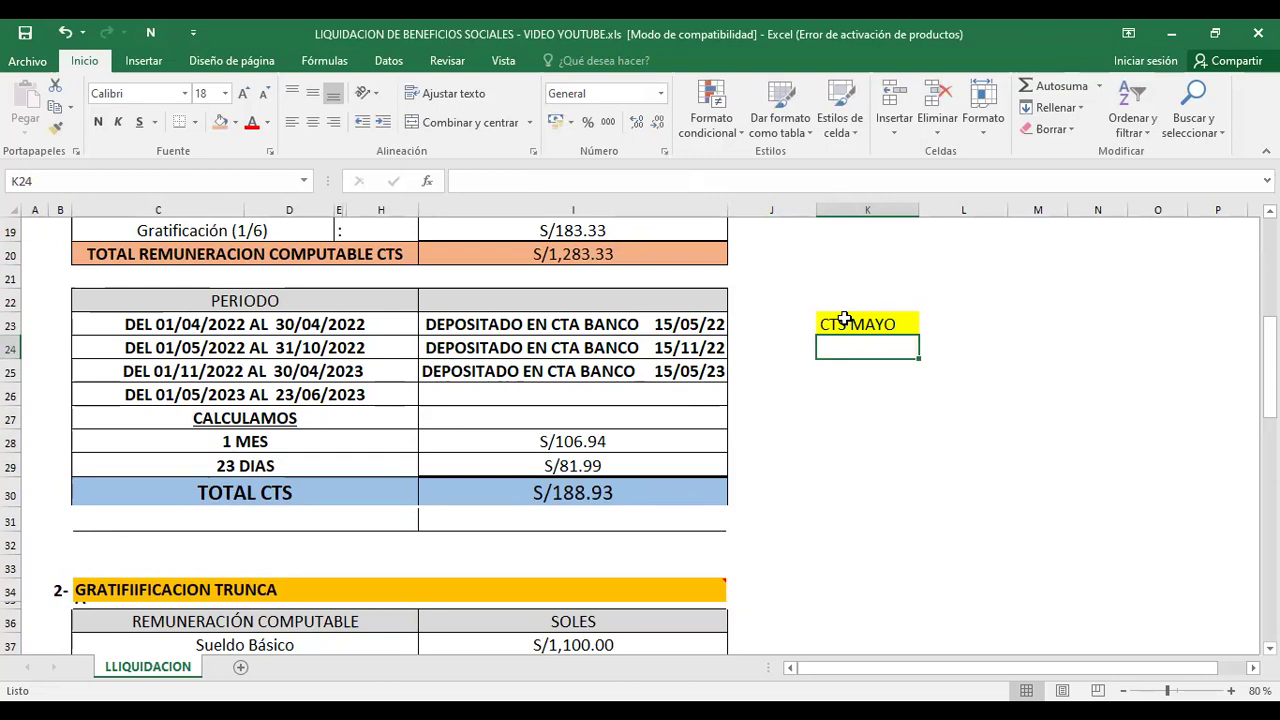
text(NOV)
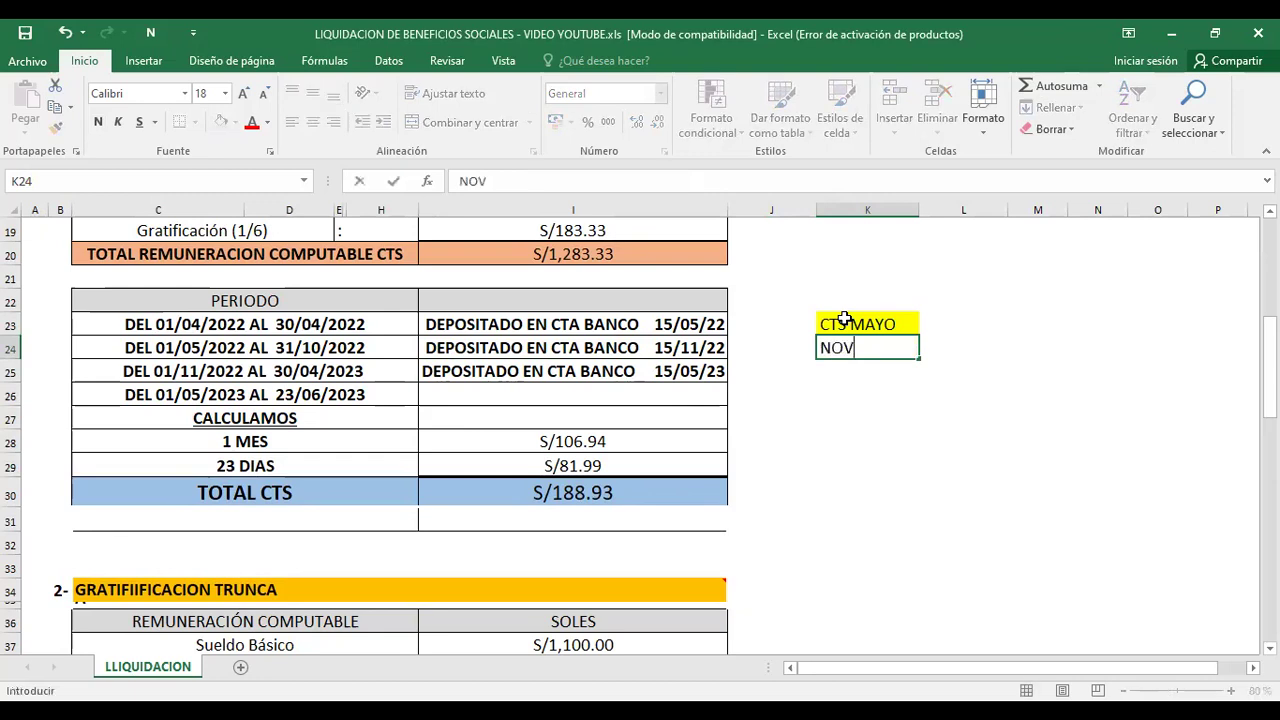
text( A ABRIL)
key(Return)
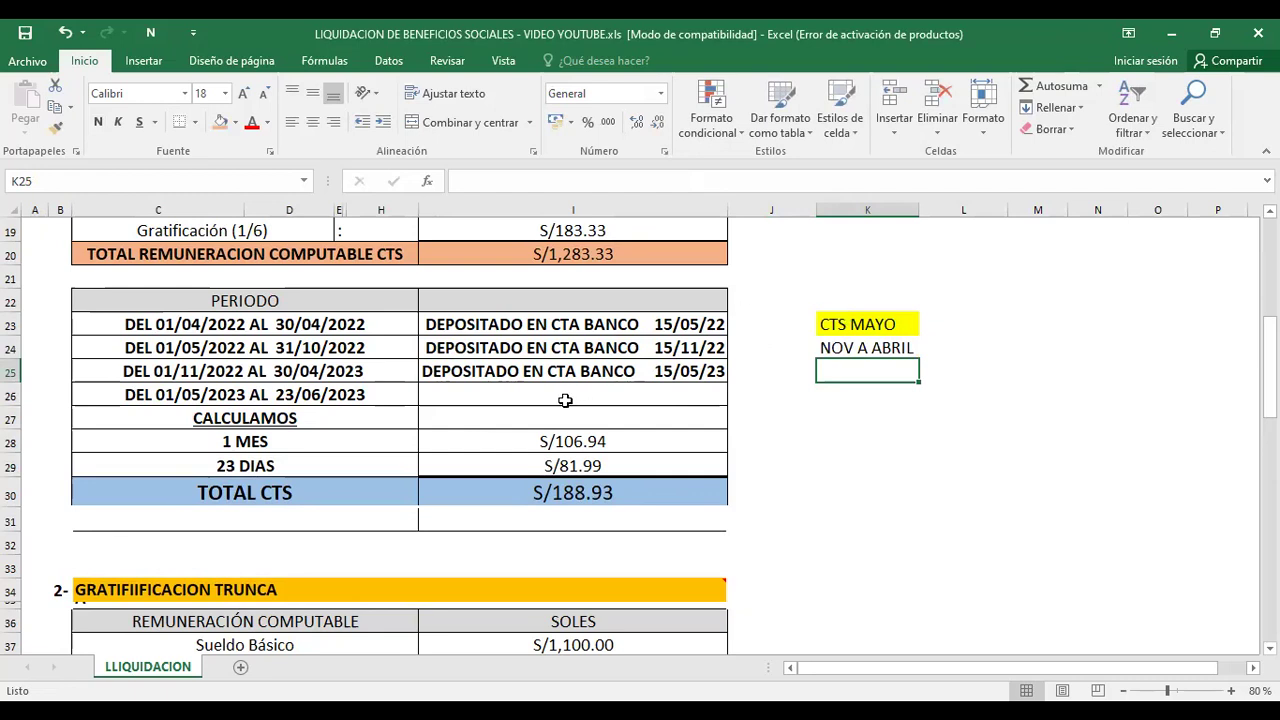
Check the last two CTS periods, and make the TOTAL REMUNERACION COMPUTABLE CTS label and amount bold.
click(604, 370)
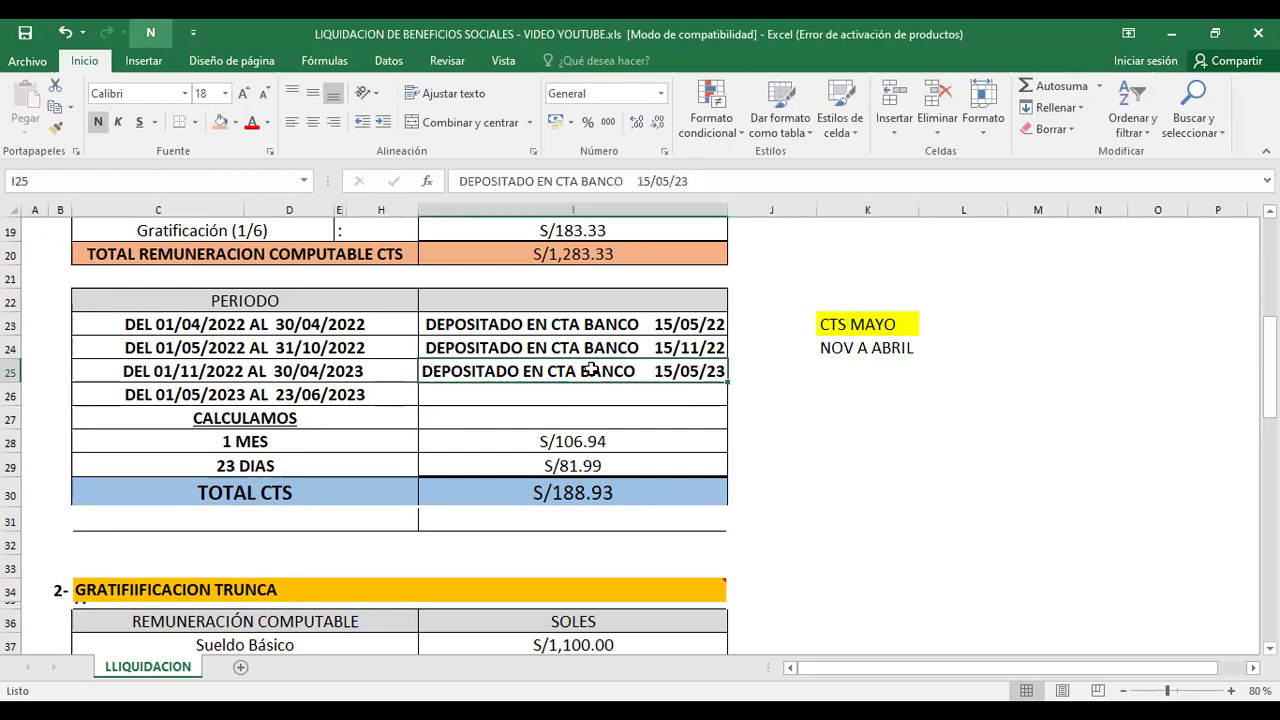
click(340, 372)
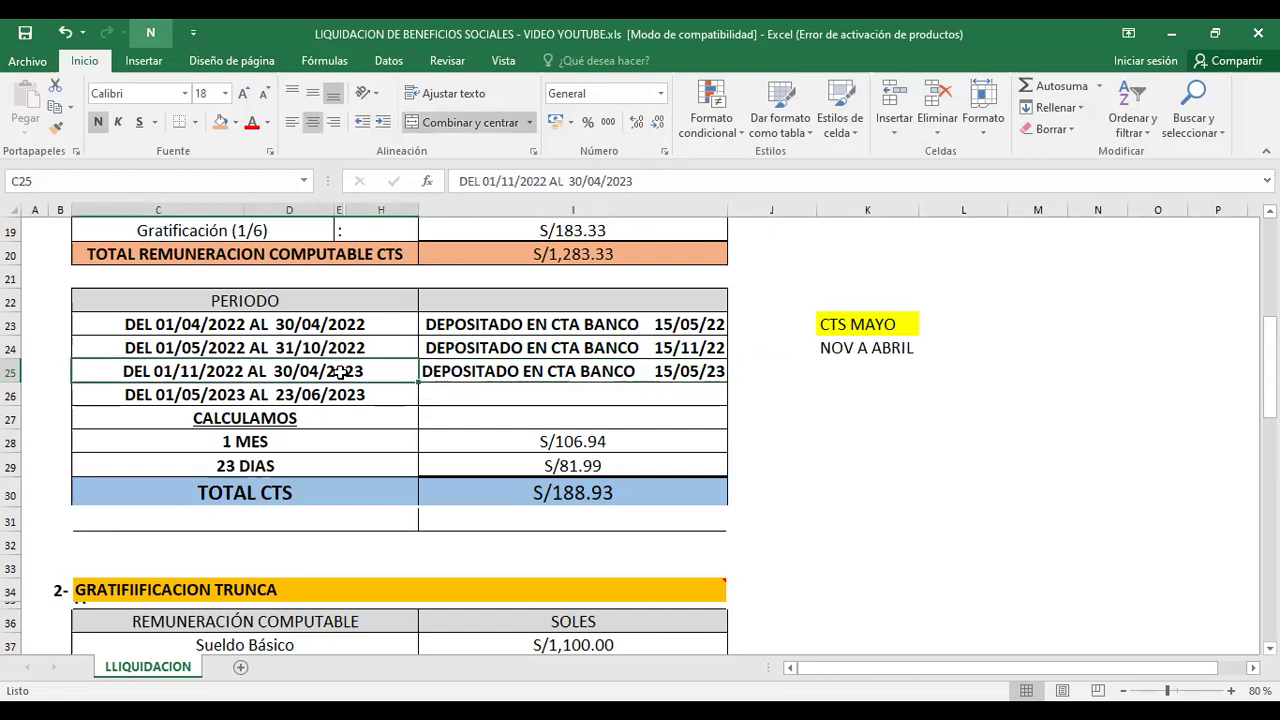
click(182, 398)
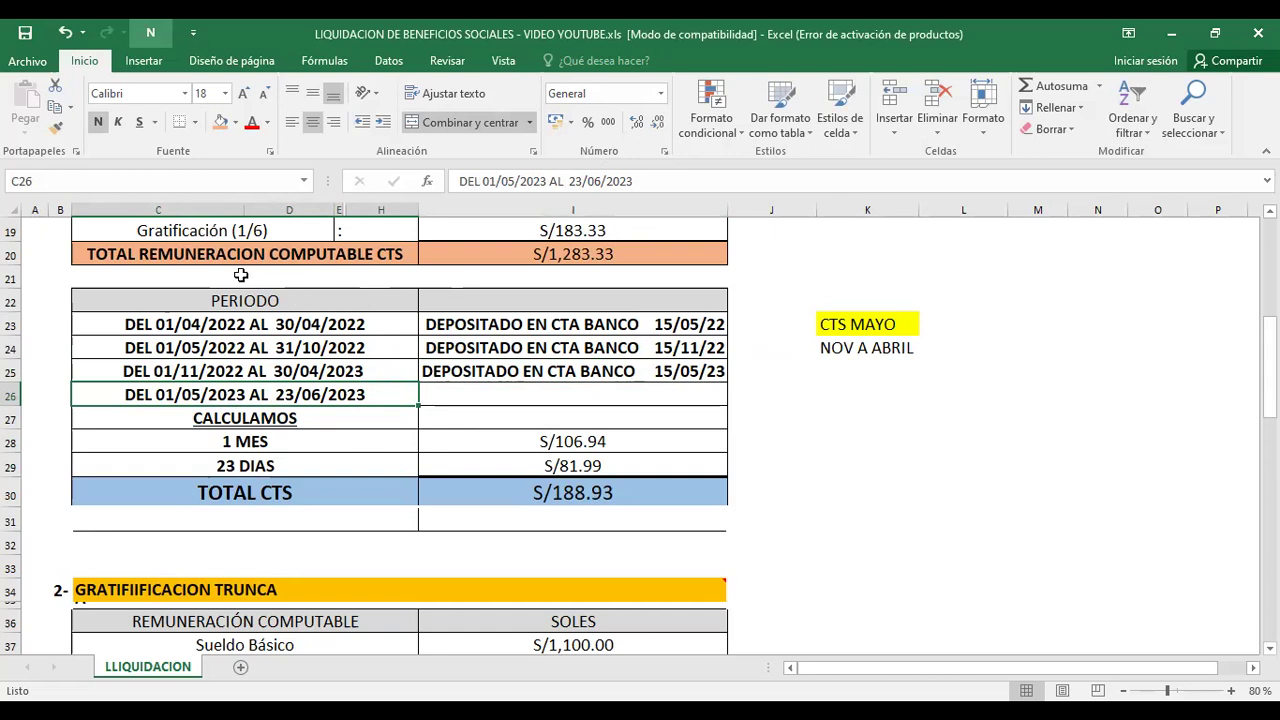
drag(232, 257, 586, 252)
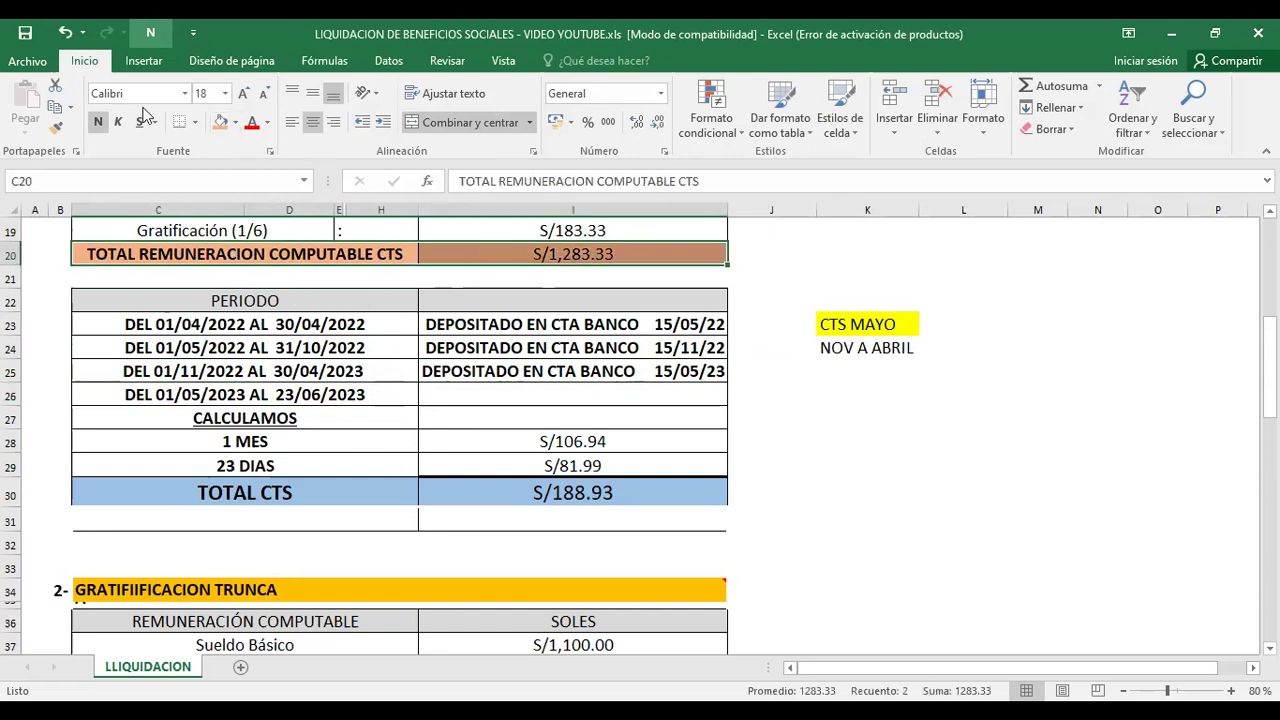
click(99, 122)
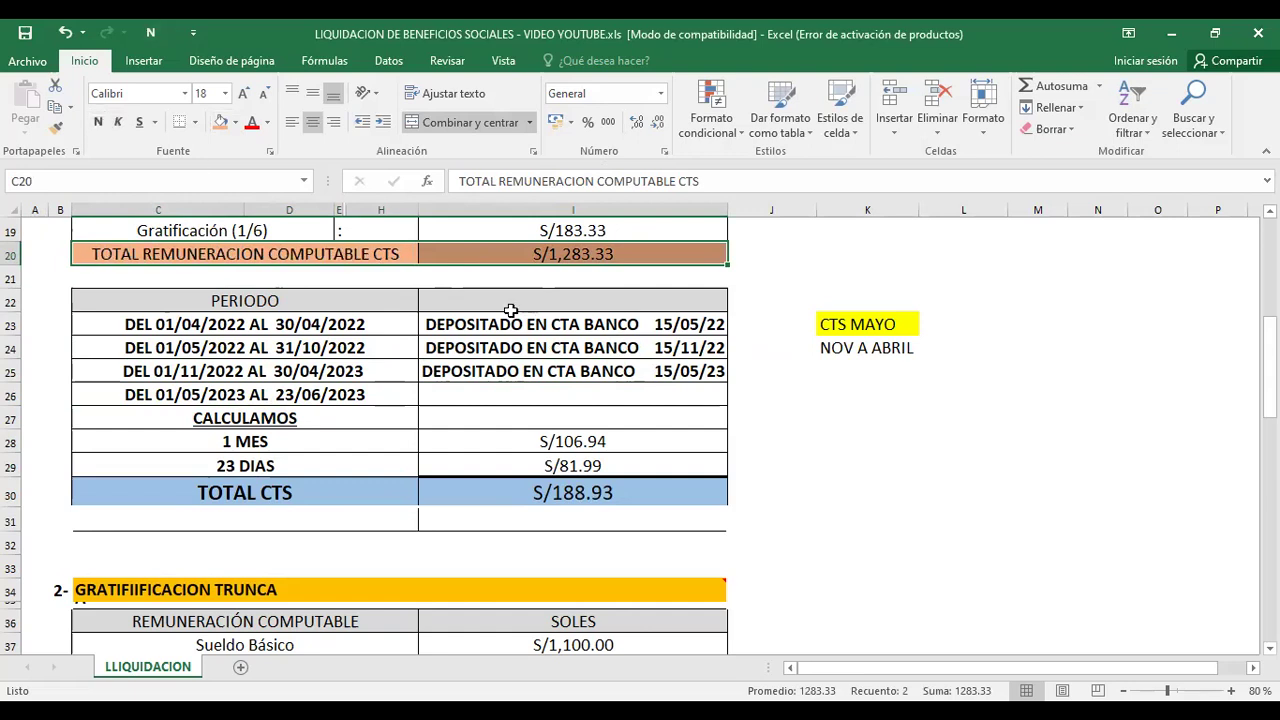
click(98, 122)
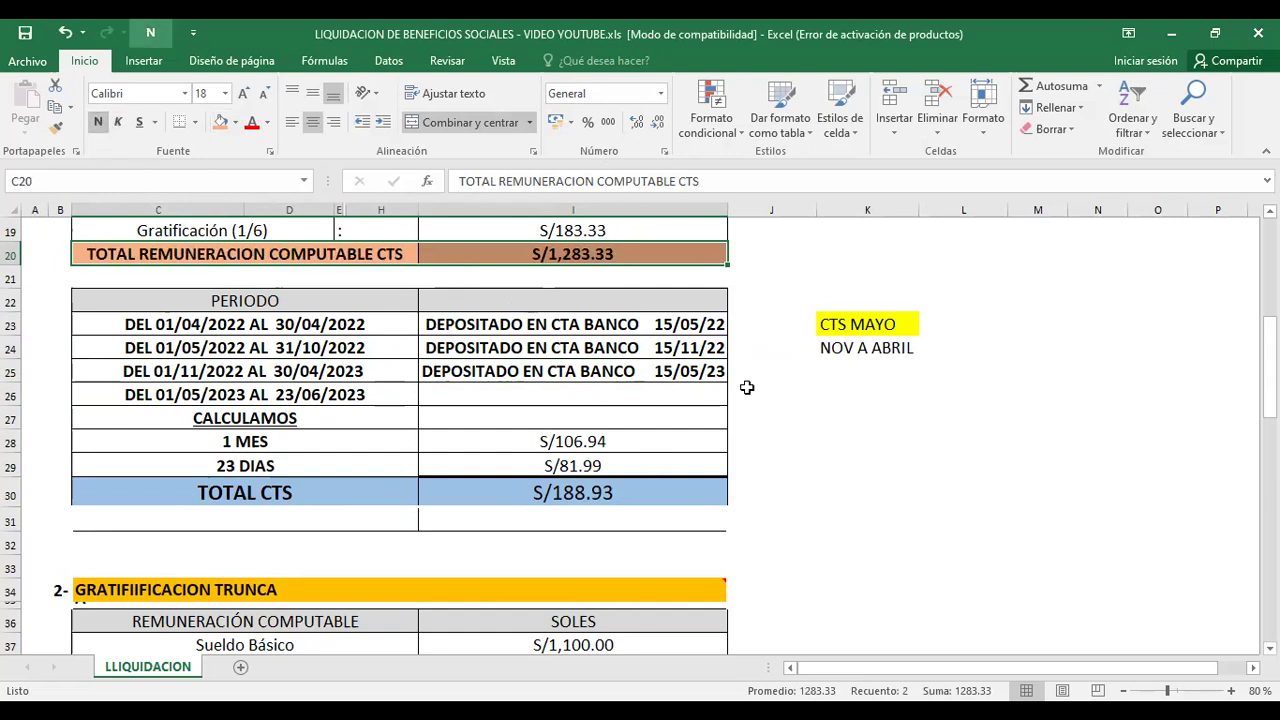
Move the CTS MAYO notes up to K20:K21, and calculate one month of CTS in K23 with the formula +I20/12*1.
drag(838, 323, 842, 352)
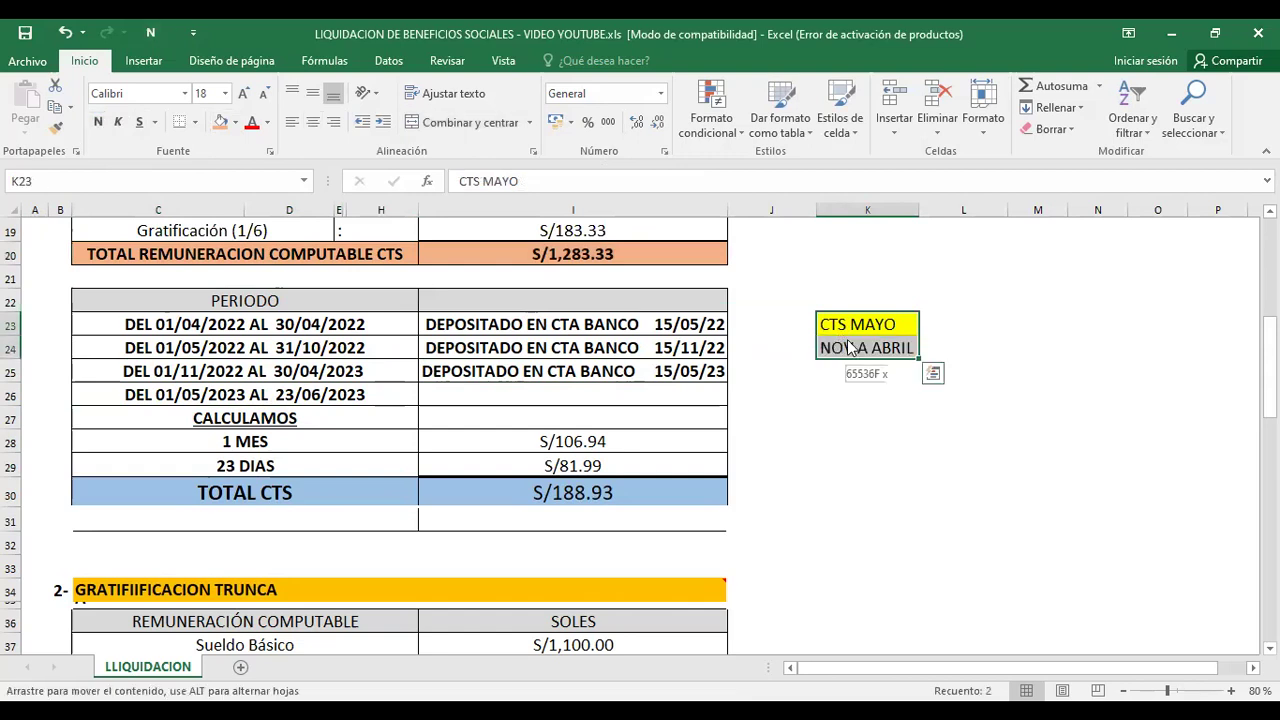
drag(842, 282, 841, 284)
click(832, 325)
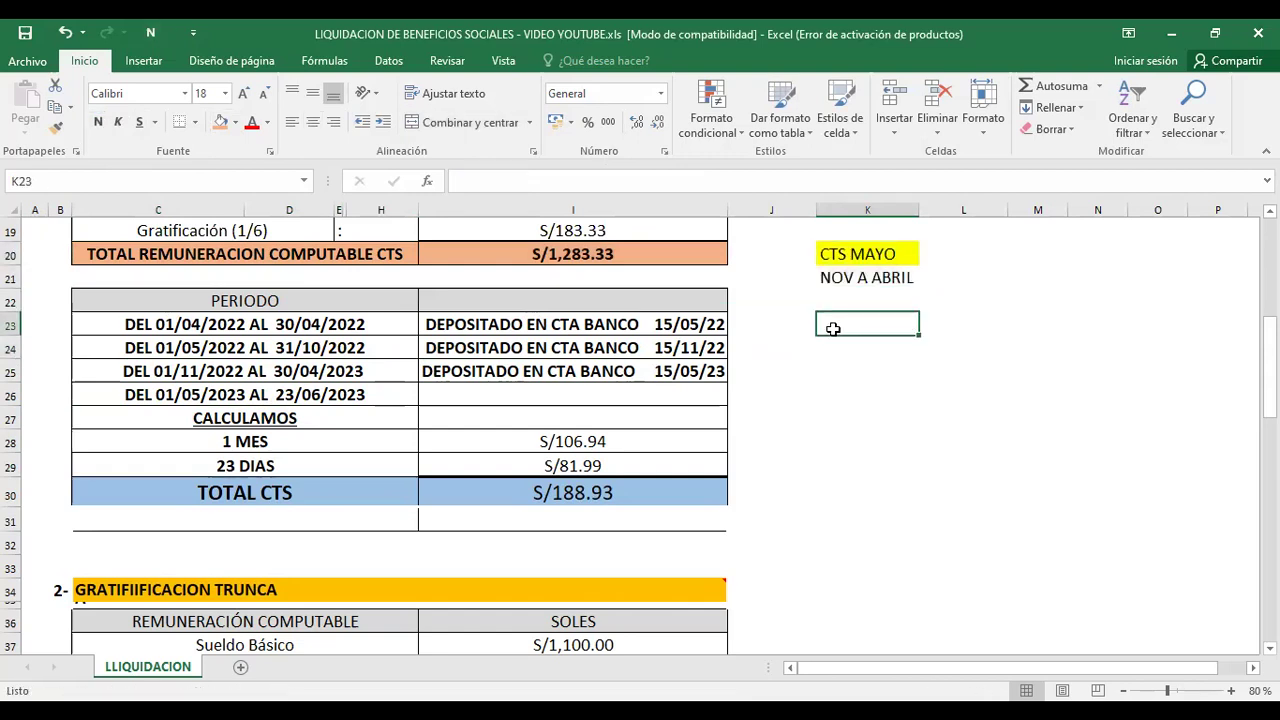
text(+)
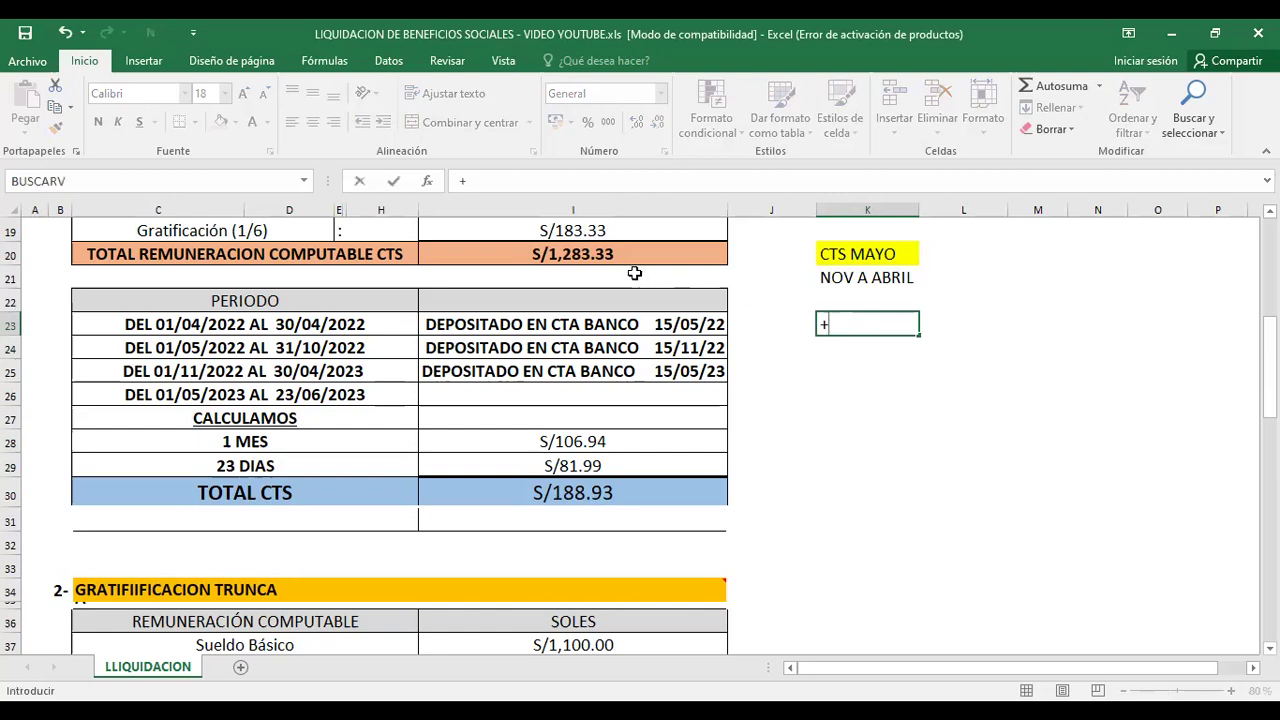
click(576, 257)
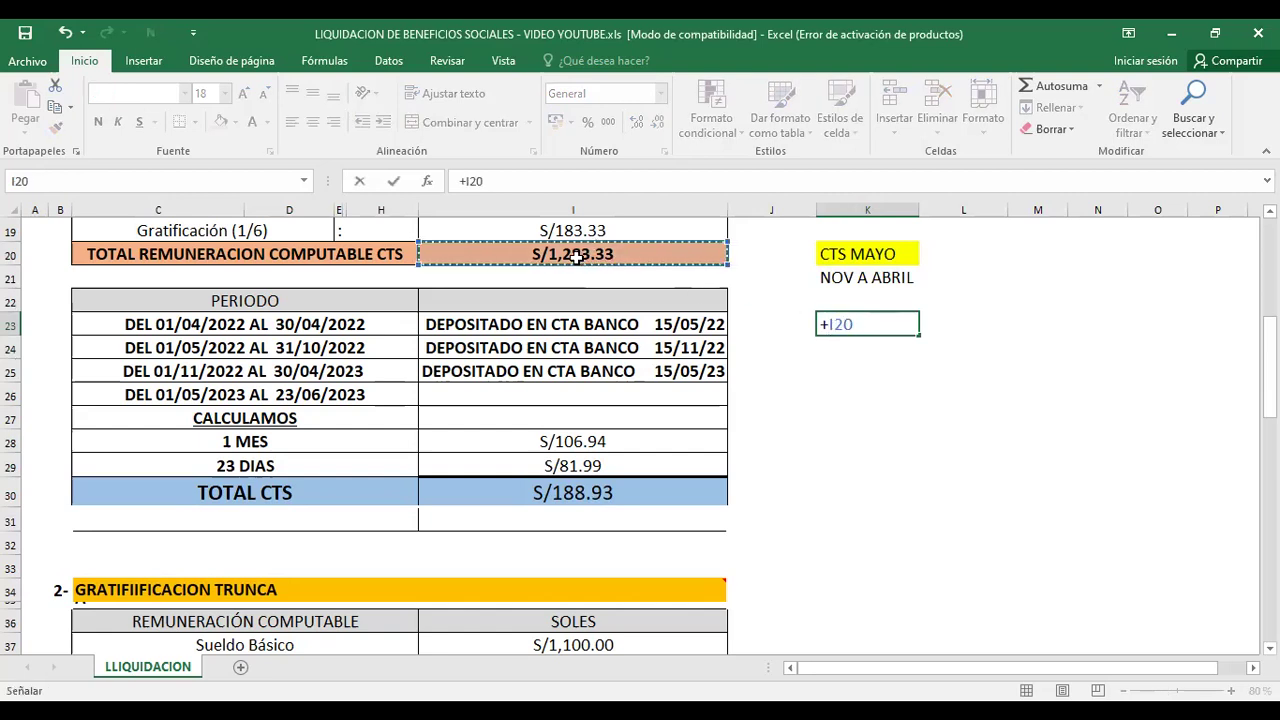
text(/)
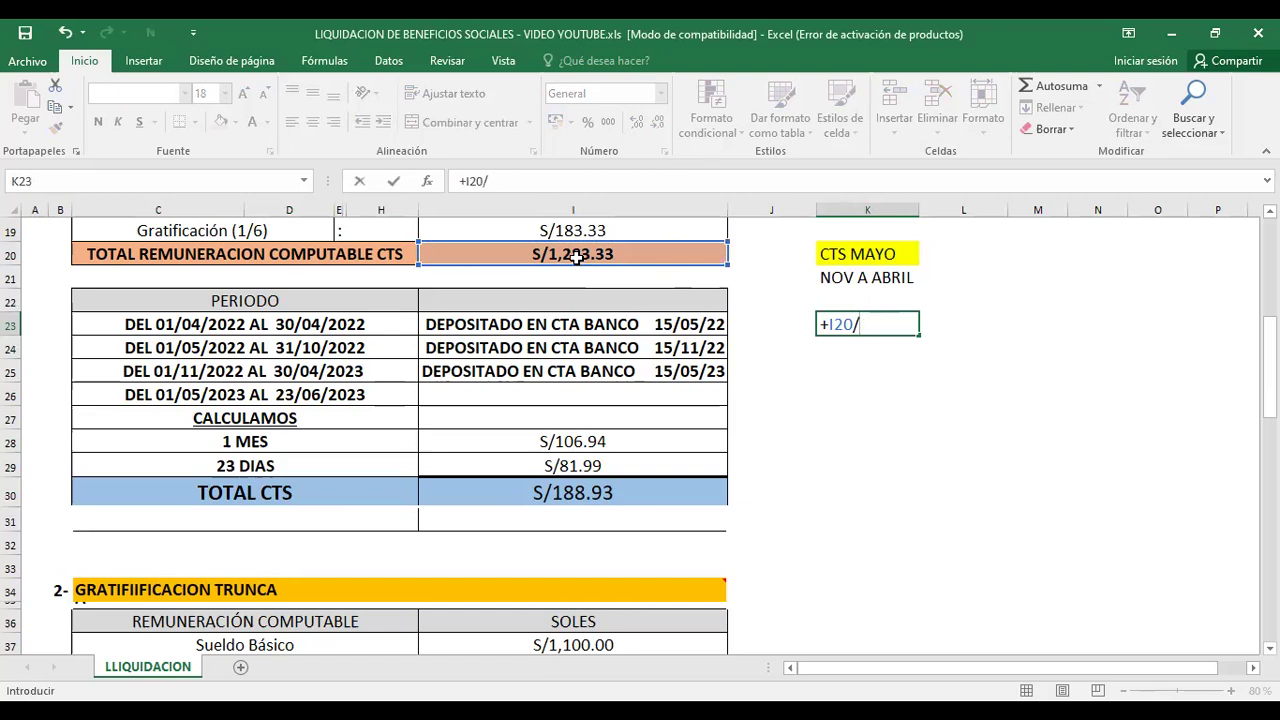
text(12*)
text(1)
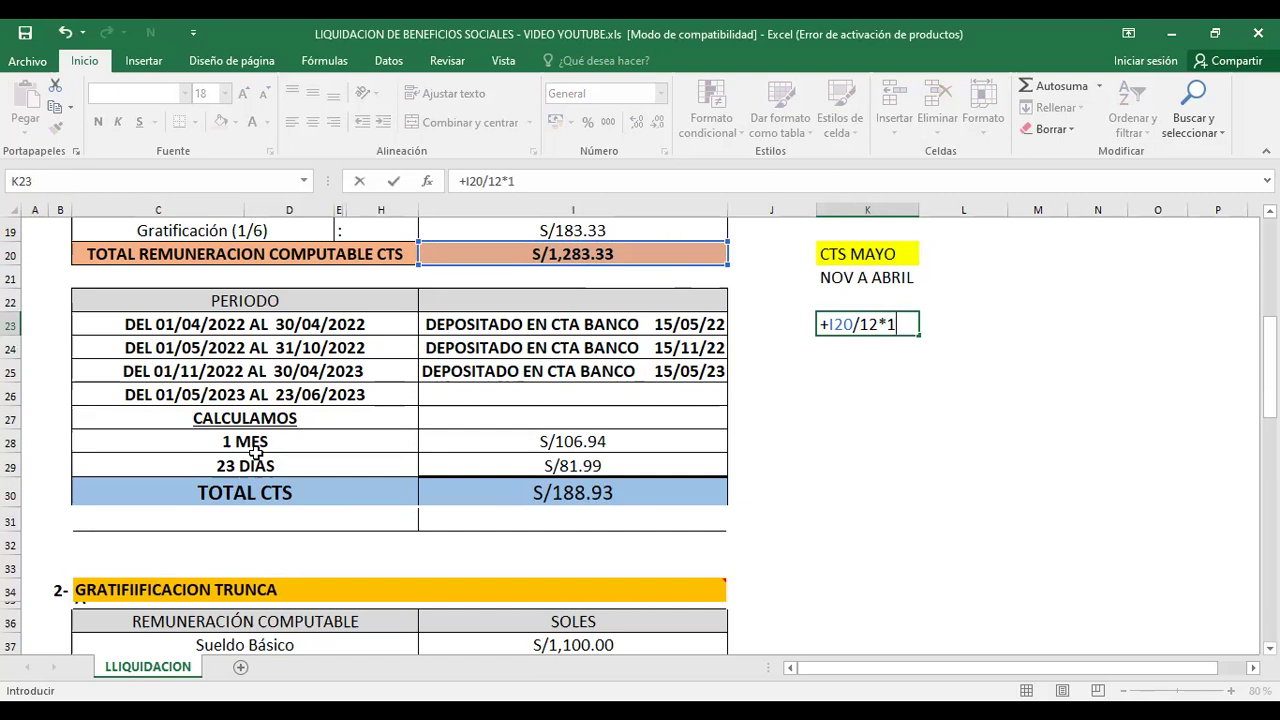
key(ctrl+Return)
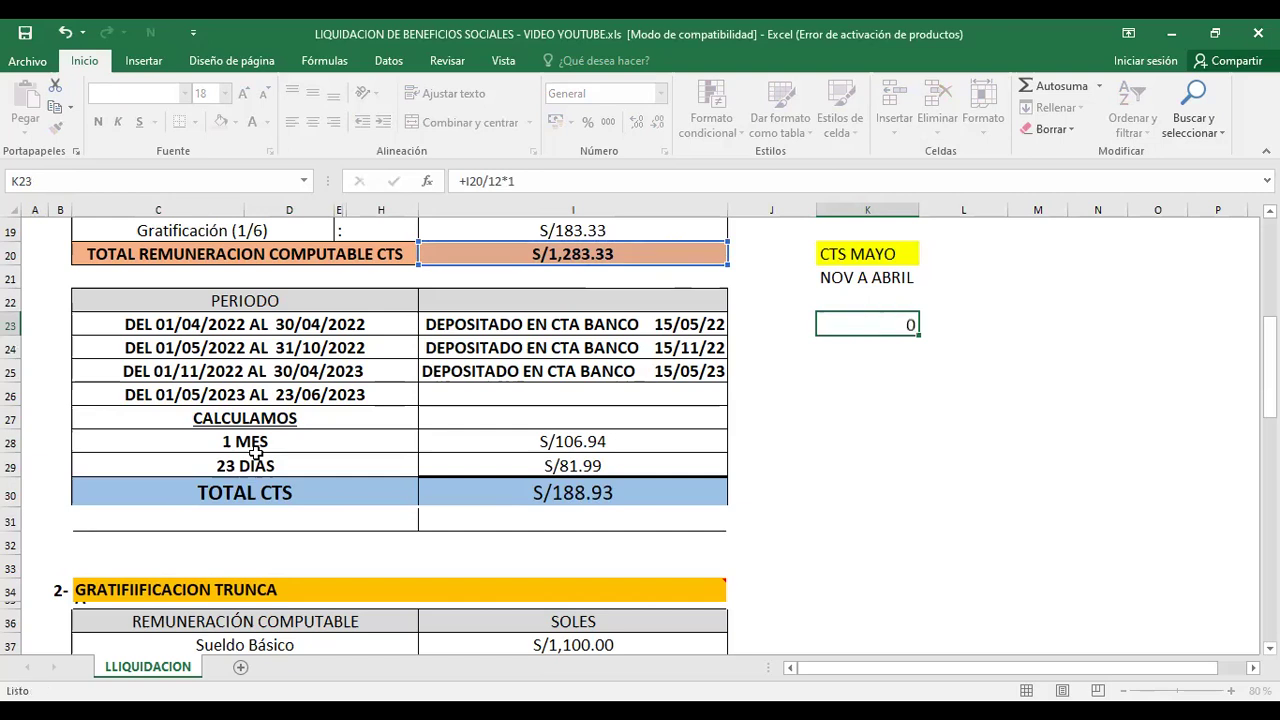
key(Return)
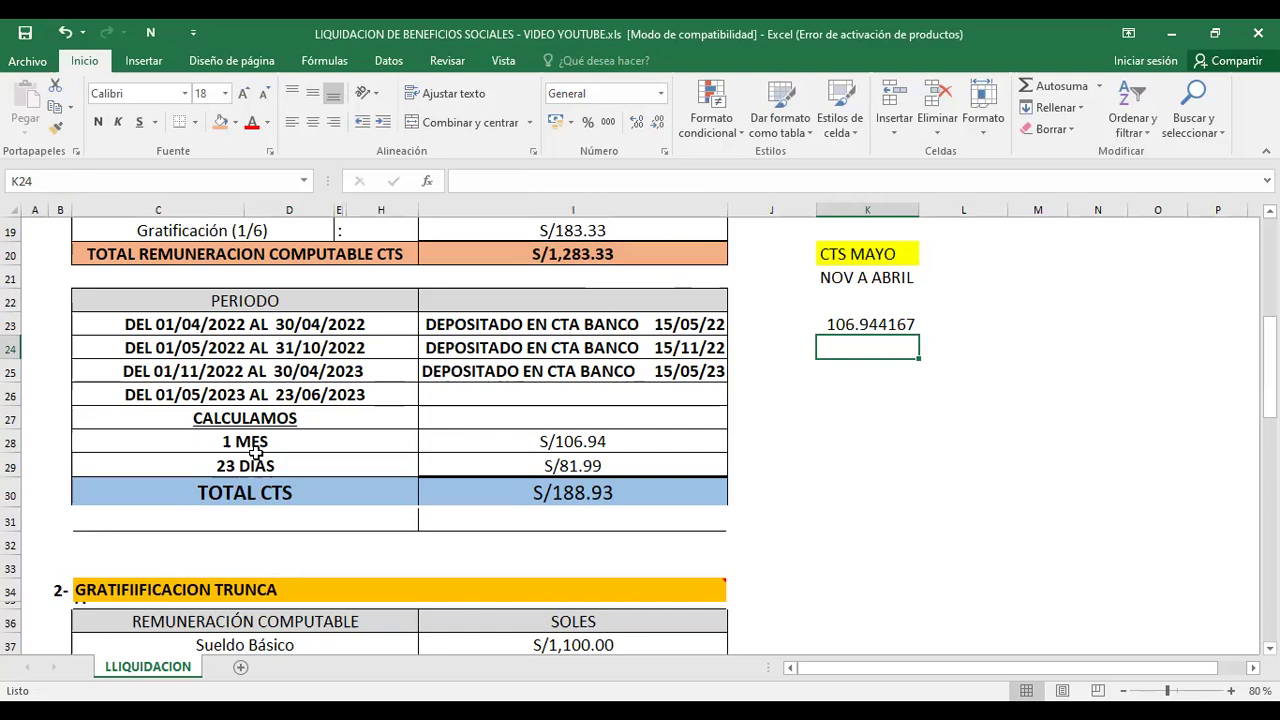
Calculate the CTS for 23 days in cell K24 with the formula +I20/360*23.
text(+)
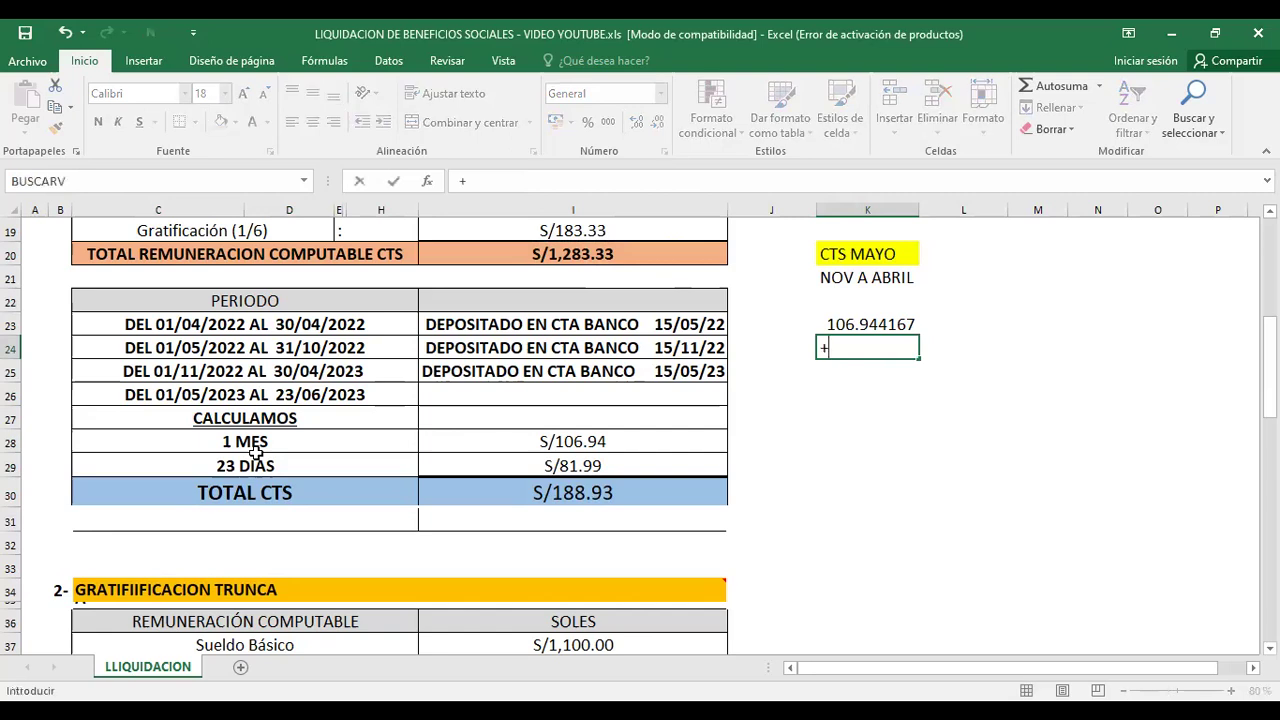
click(497, 257)
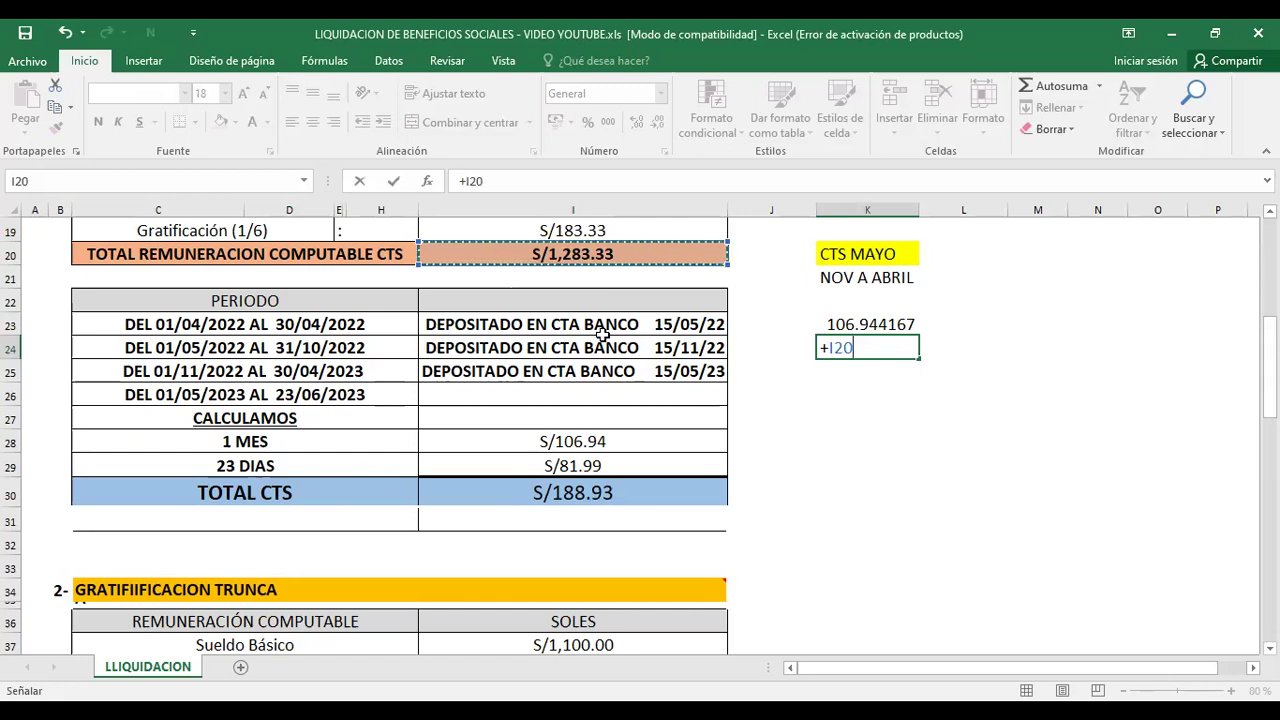
text(/)
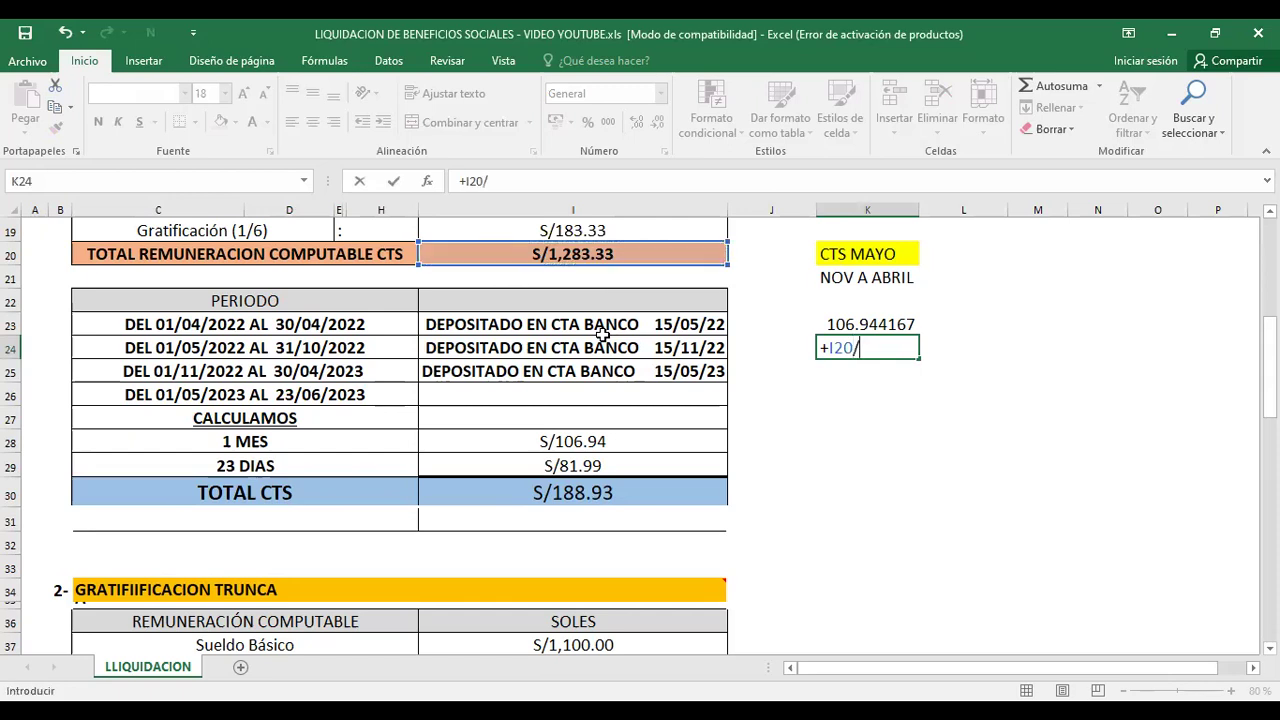
text(360*23)
key(Return)
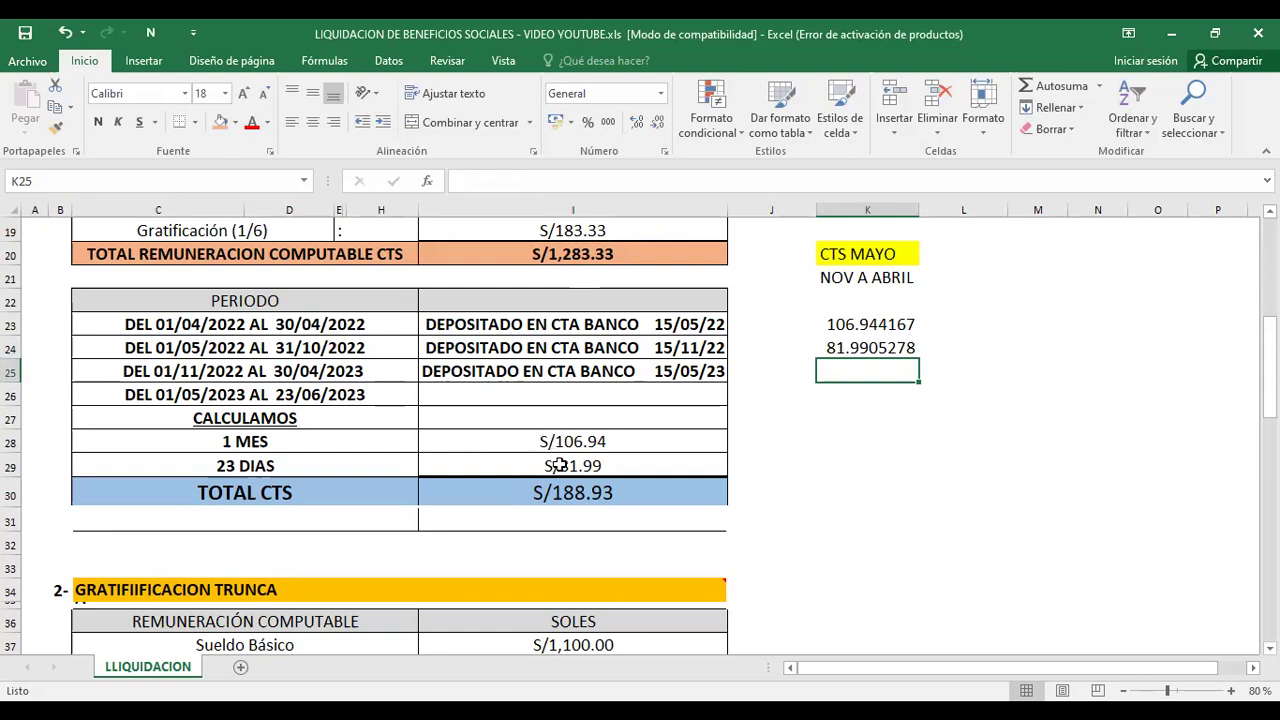
Check the TOTAL CTS sum formula, and fill the entire TOTAL CTS row 30 with purple.
click(536, 491)
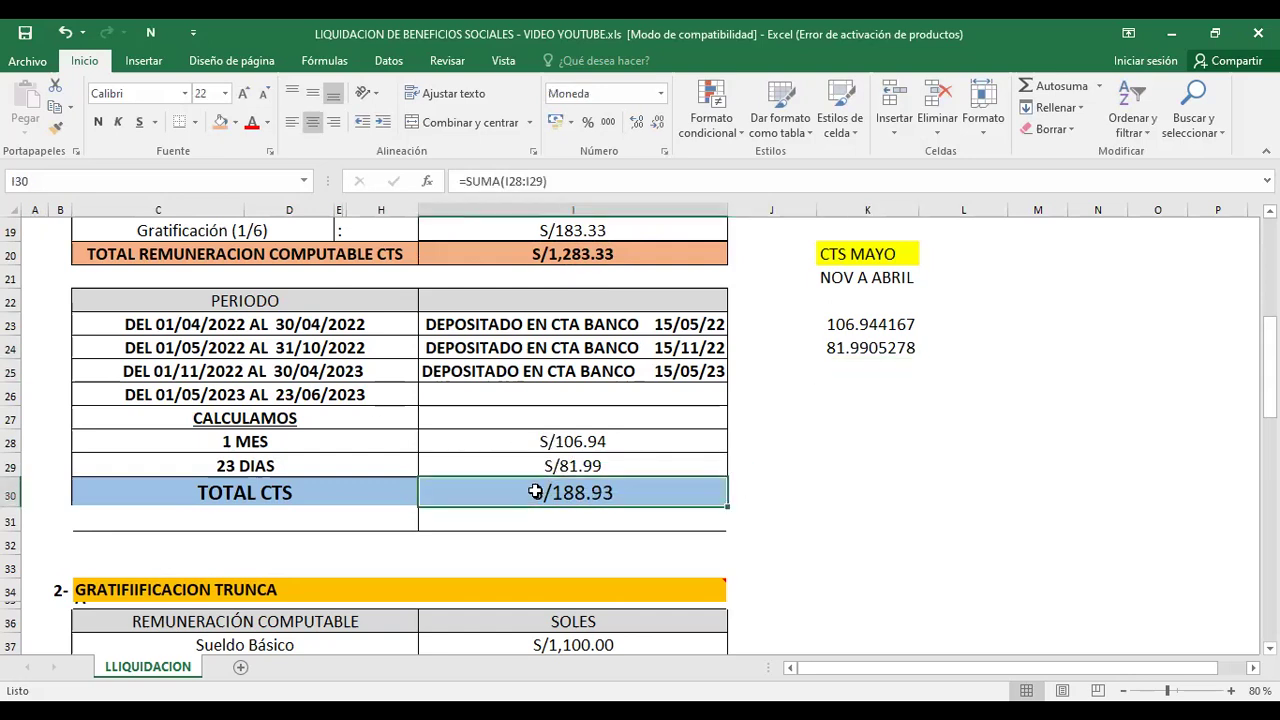
key(Down)
key(Down)
key(Down)
key(Down)
key(Down)
key(Down)
key(Down)
key(Down)
key(Down)
key(Down)
key(Down)
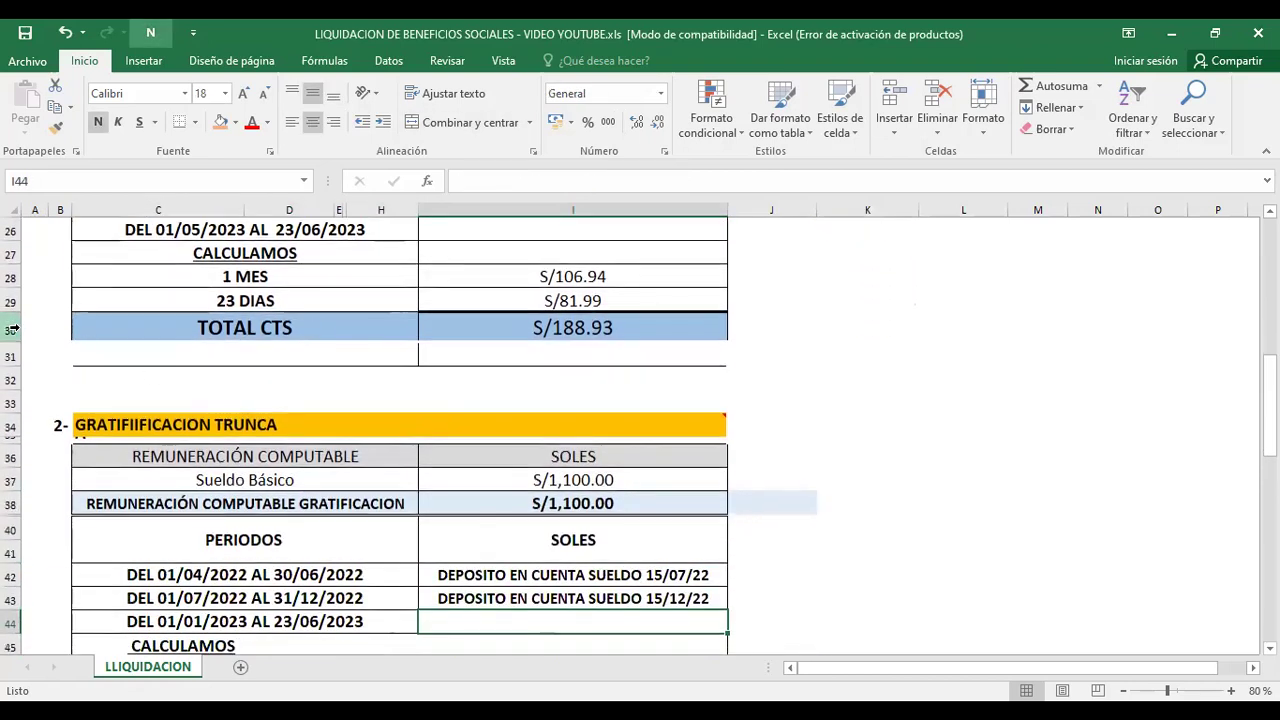
click(11, 330)
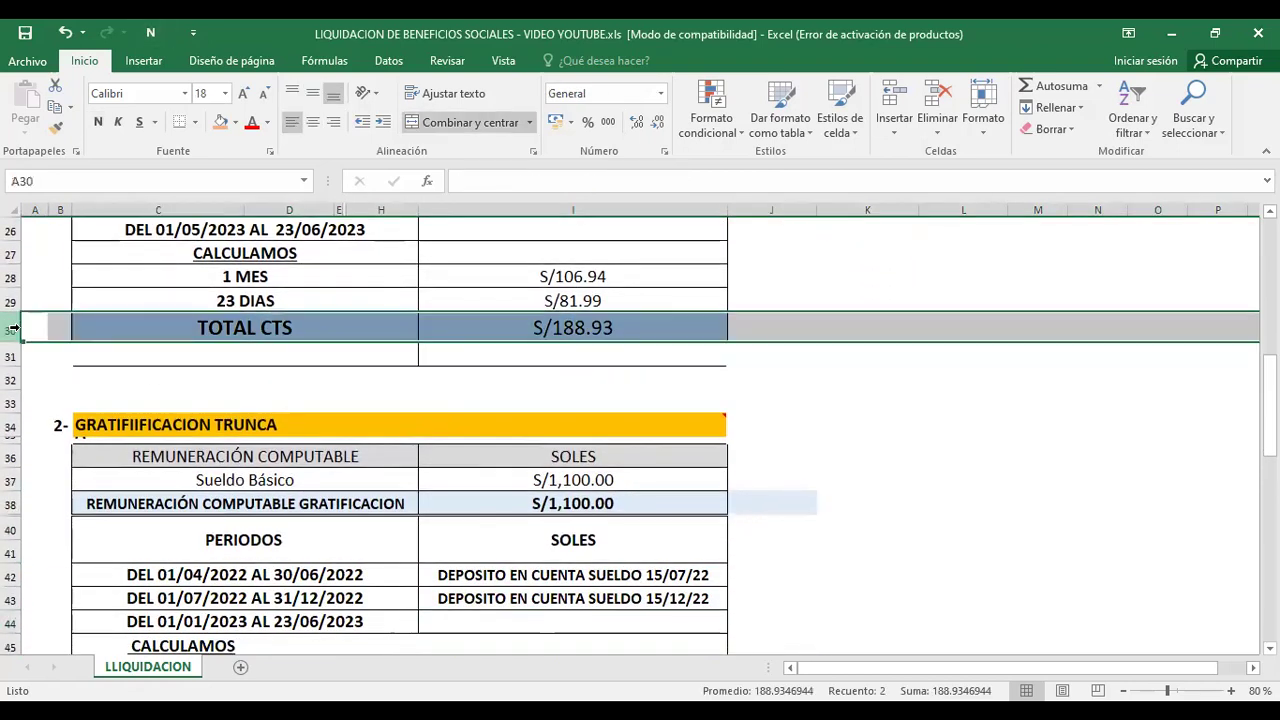
click(236, 122)
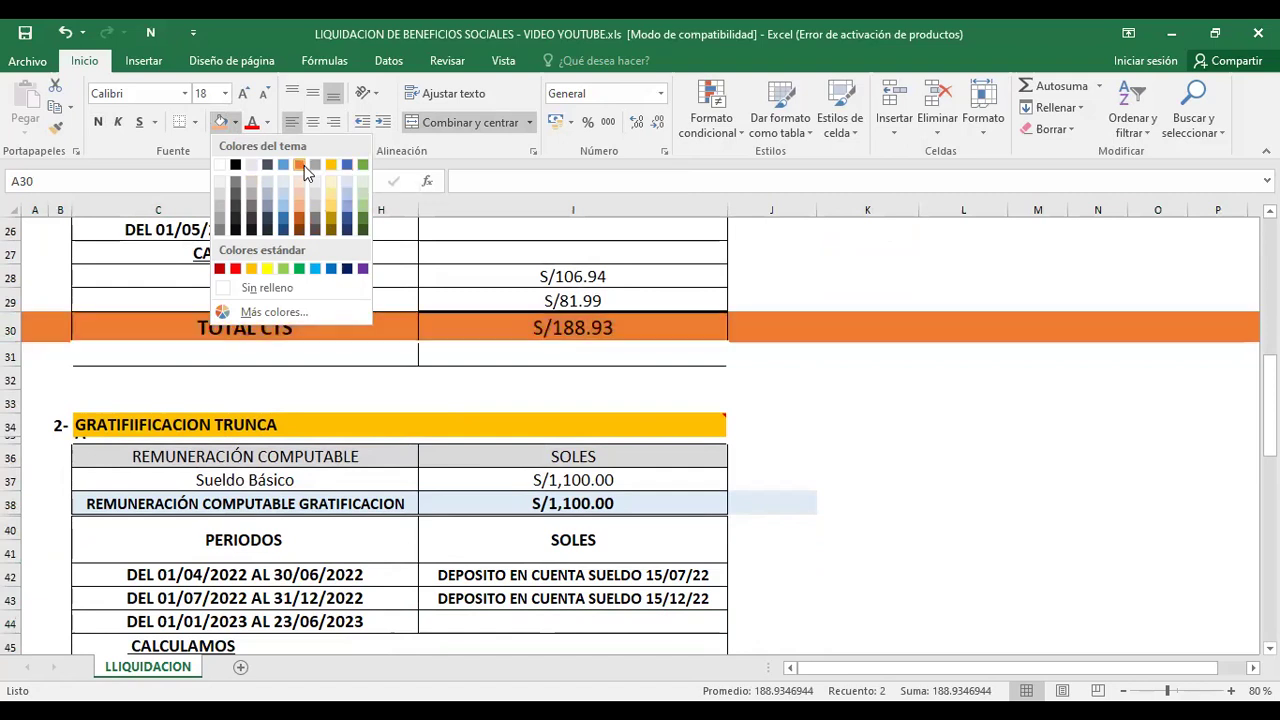
click(363, 269)
Format the TOTAL CTS amount in cell I30 as bold red text.
click(563, 322)
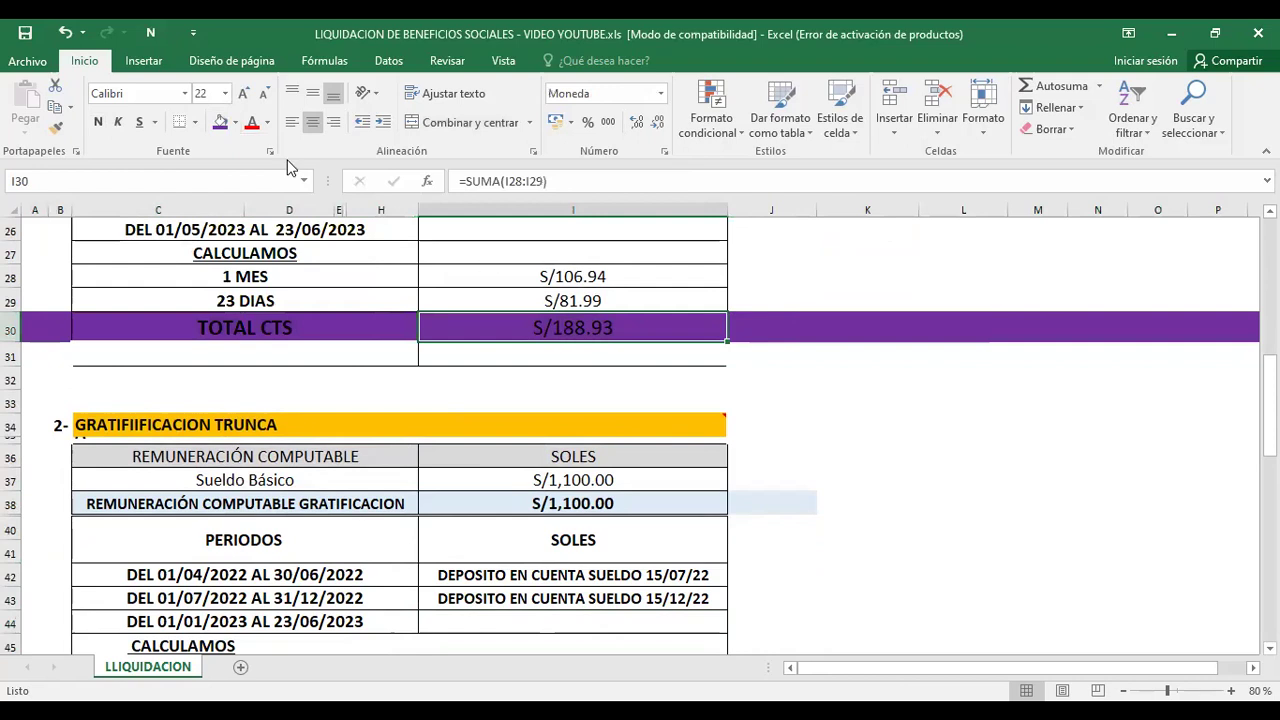
click(250, 125)
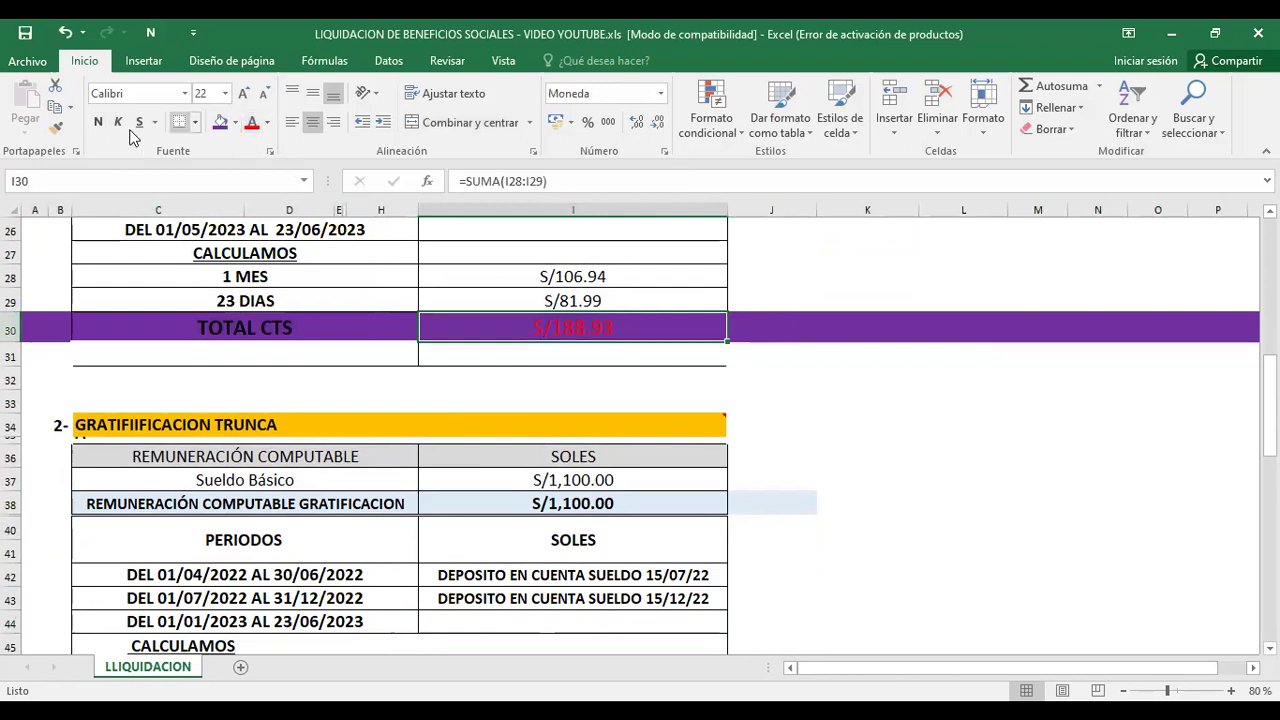
click(97, 121)
click(550, 371)
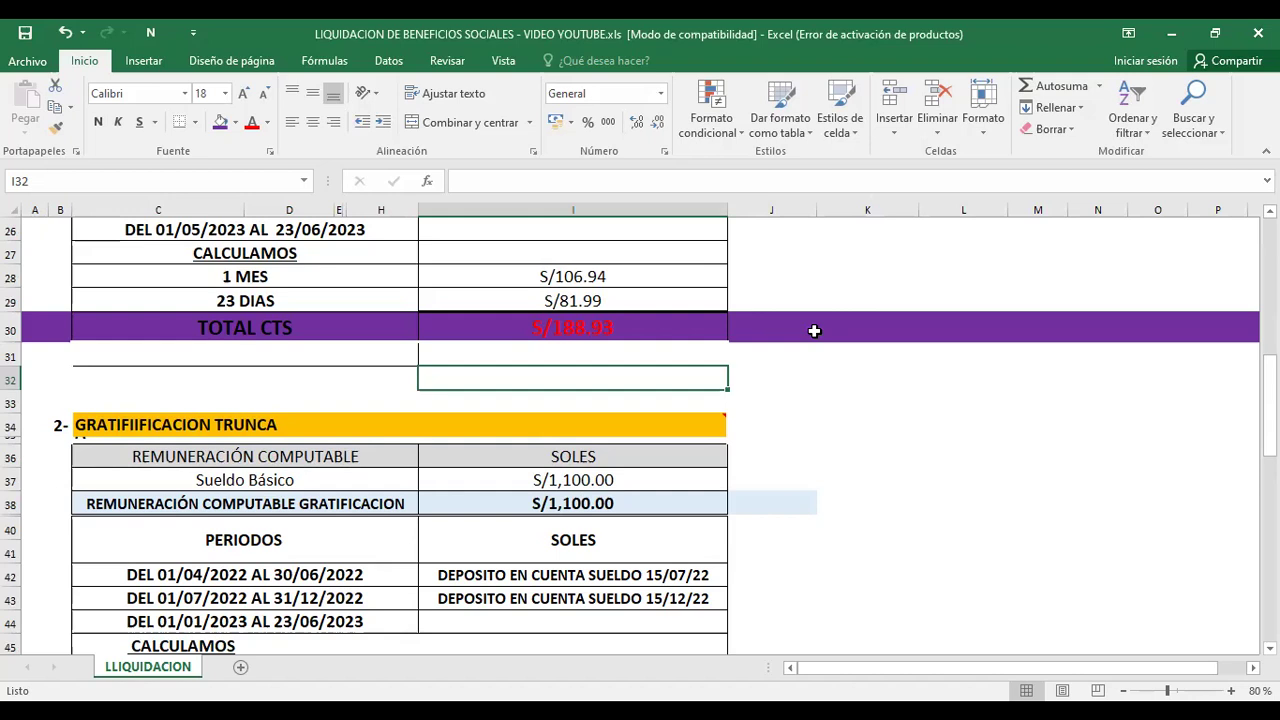
Review the CTS period table, including the period from 01/11/2022 to 30/04/2023 and its bank deposit.
key(Up)
key(Up)
key(Up)
key(Up)
key(Up)
key(Up)
key(Up)
key(Up)
key(Up)
key(Down)
key(Down)
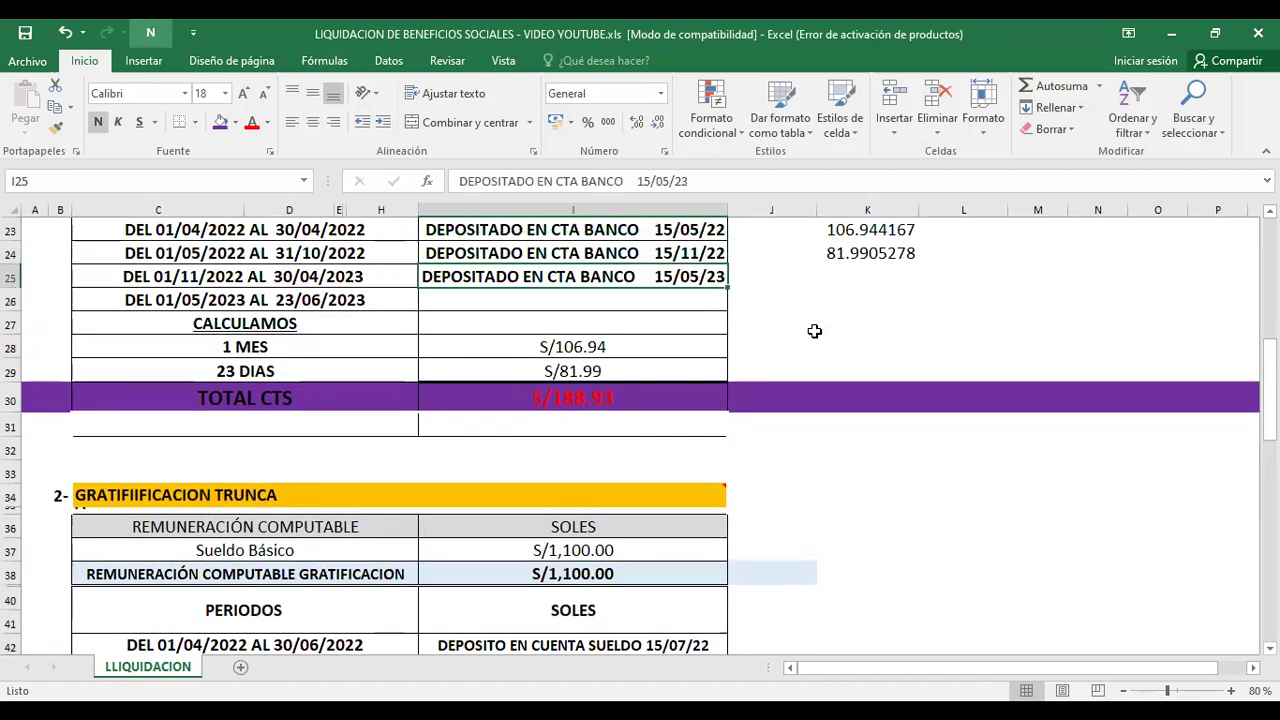
click(365, 274)
Examine the GRATIFICACION TRUNCA section and its REMUNERACIÓN COMPUTABLE table.
key(Down)
key(Down)
key(Down)
key(Down)
key(Down)
key(Down)
key(Down)
key(Down)
key(Down)
key(Down)
key(Down)
key(Down)
key(Down)
key(Down)
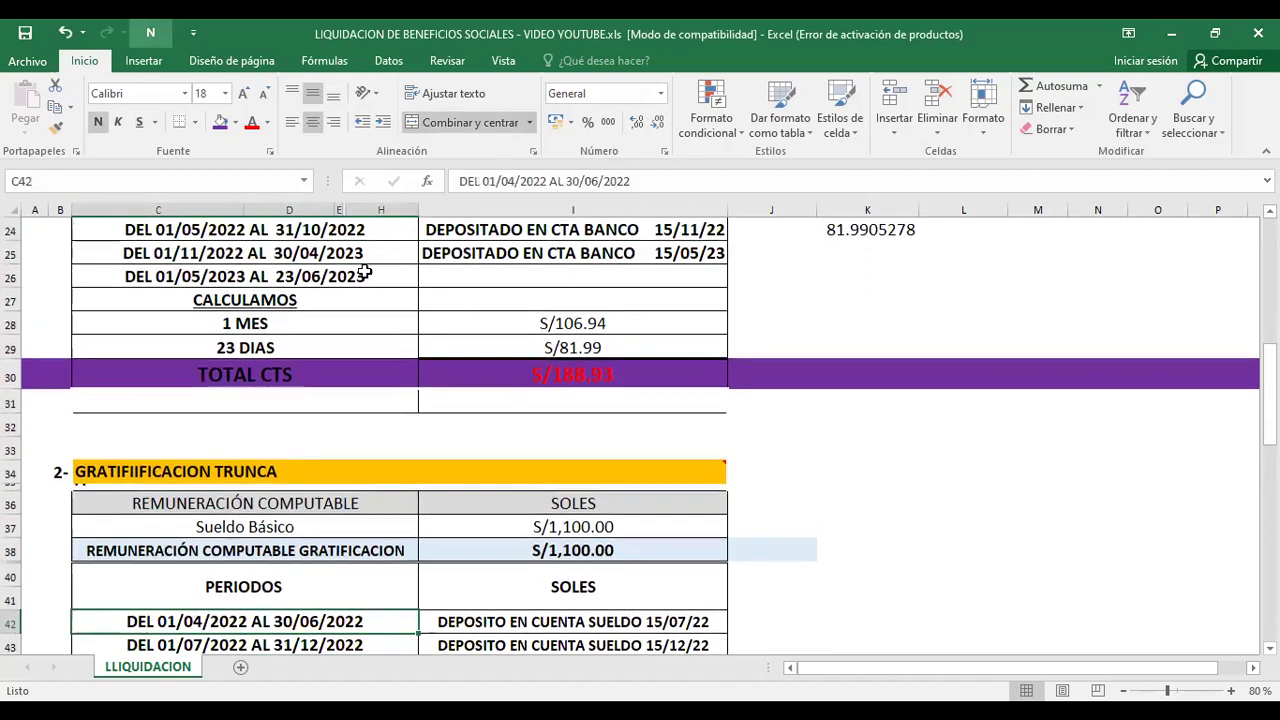
key(Down)
key(Down)
key(Down)
key(Down)
key(Down)
key(Down)
key(Down)
key(Down)
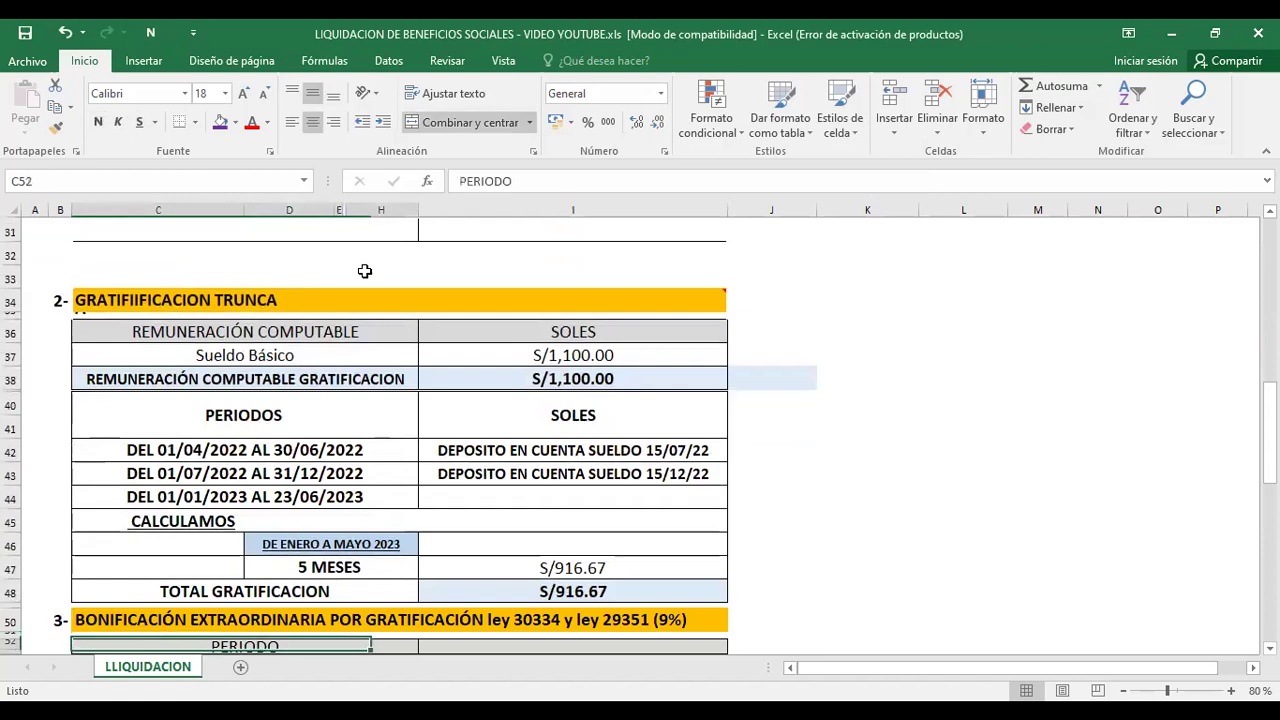
key(Down)
key(Down)
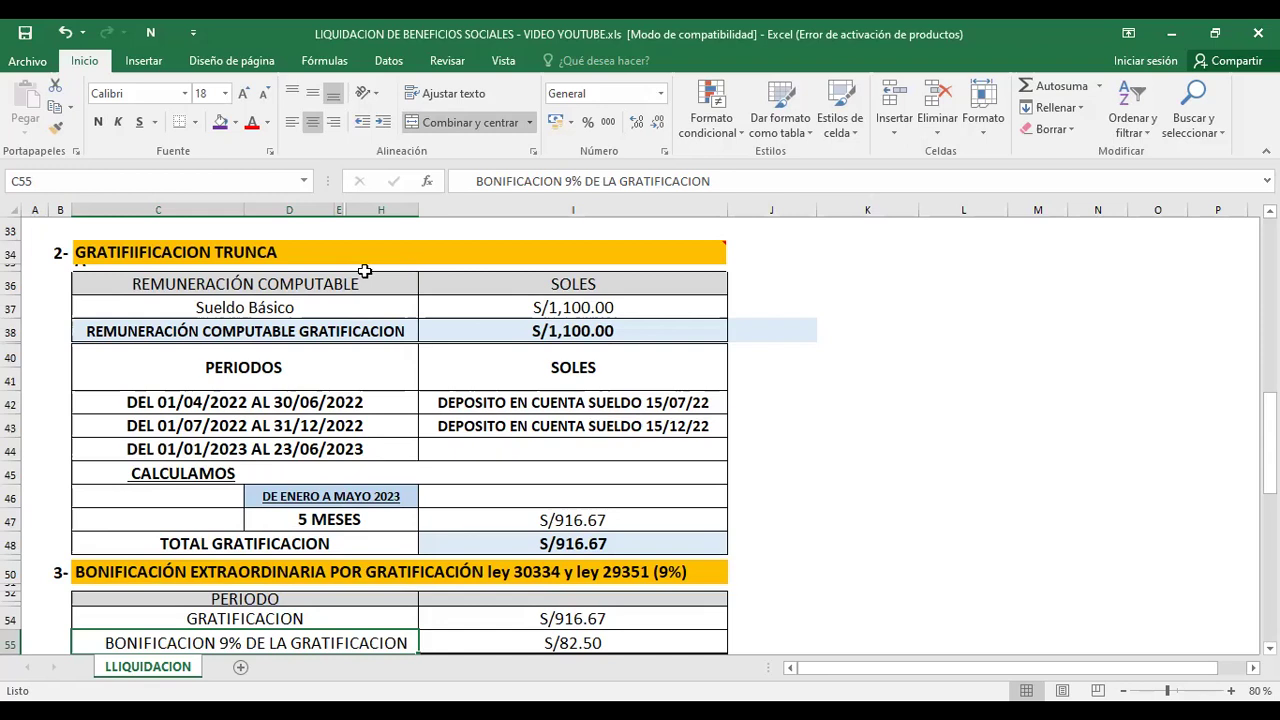
click(331, 284)
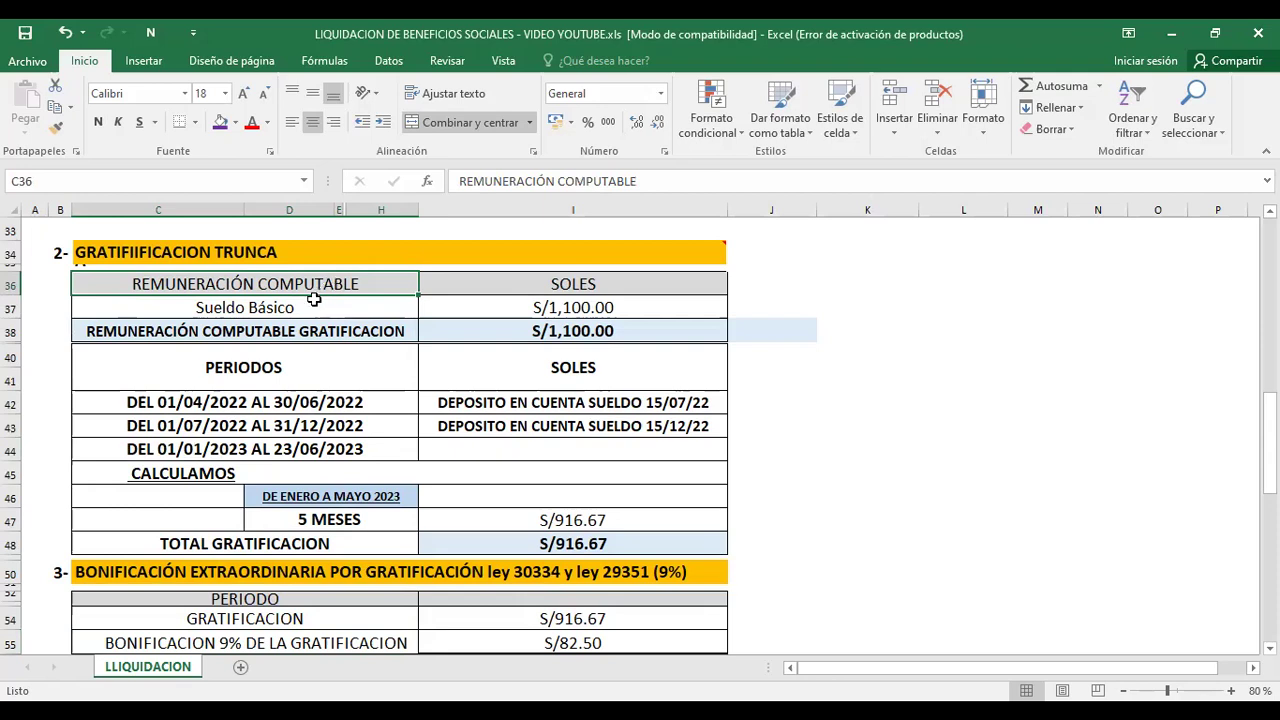
Review the Sueldo Básico and REMUNERACIÓN COMPUTABLE GRATIFICACION rows, including the sum formula behind the computable amount.
click(314, 307)
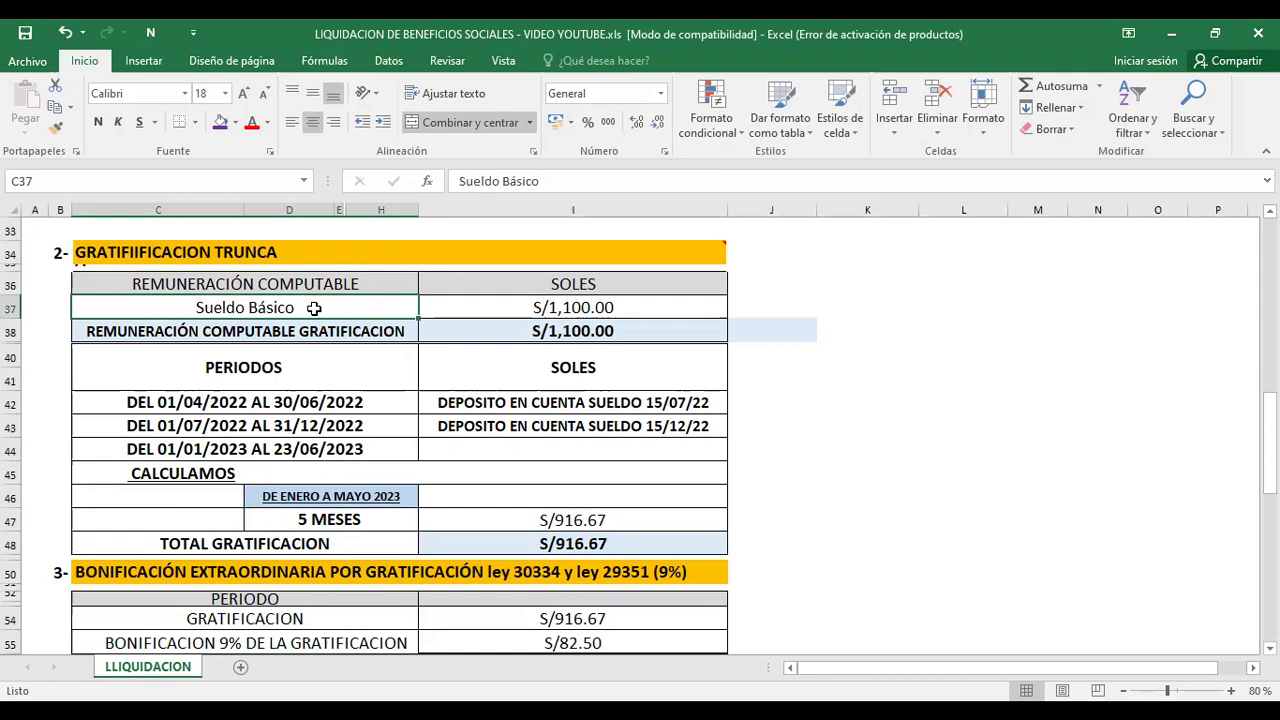
key(Right)
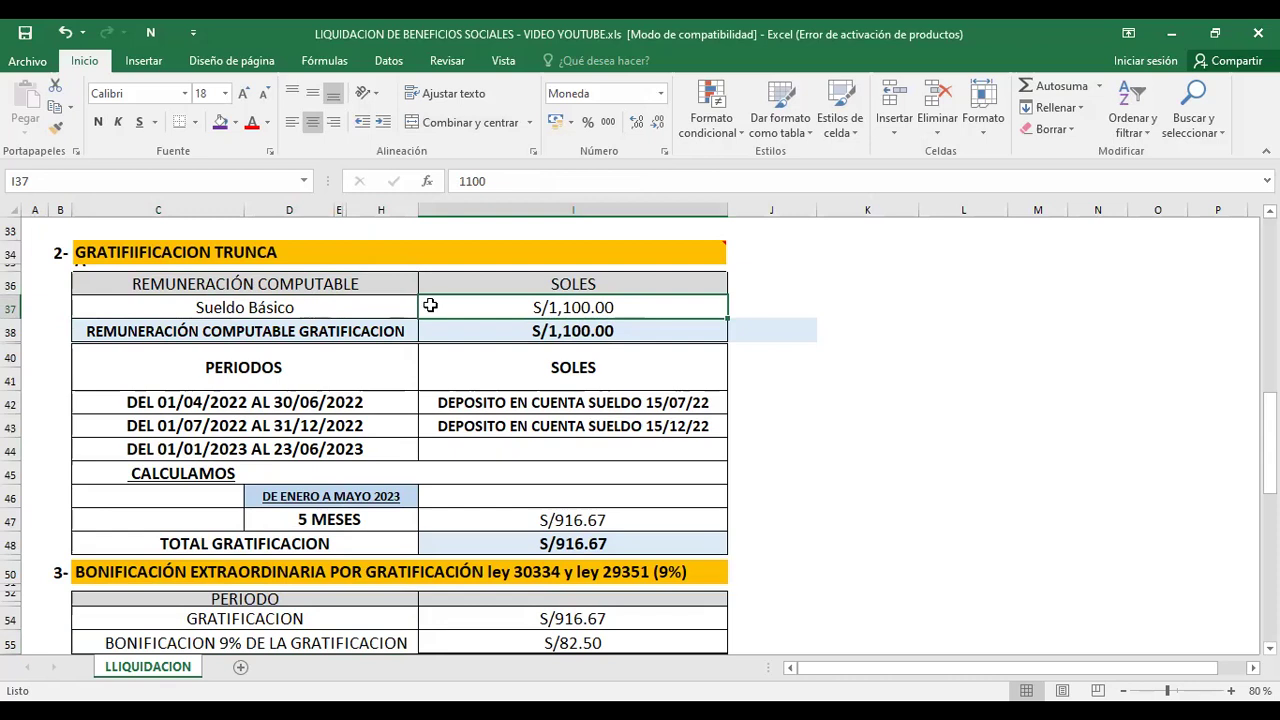
click(482, 326)
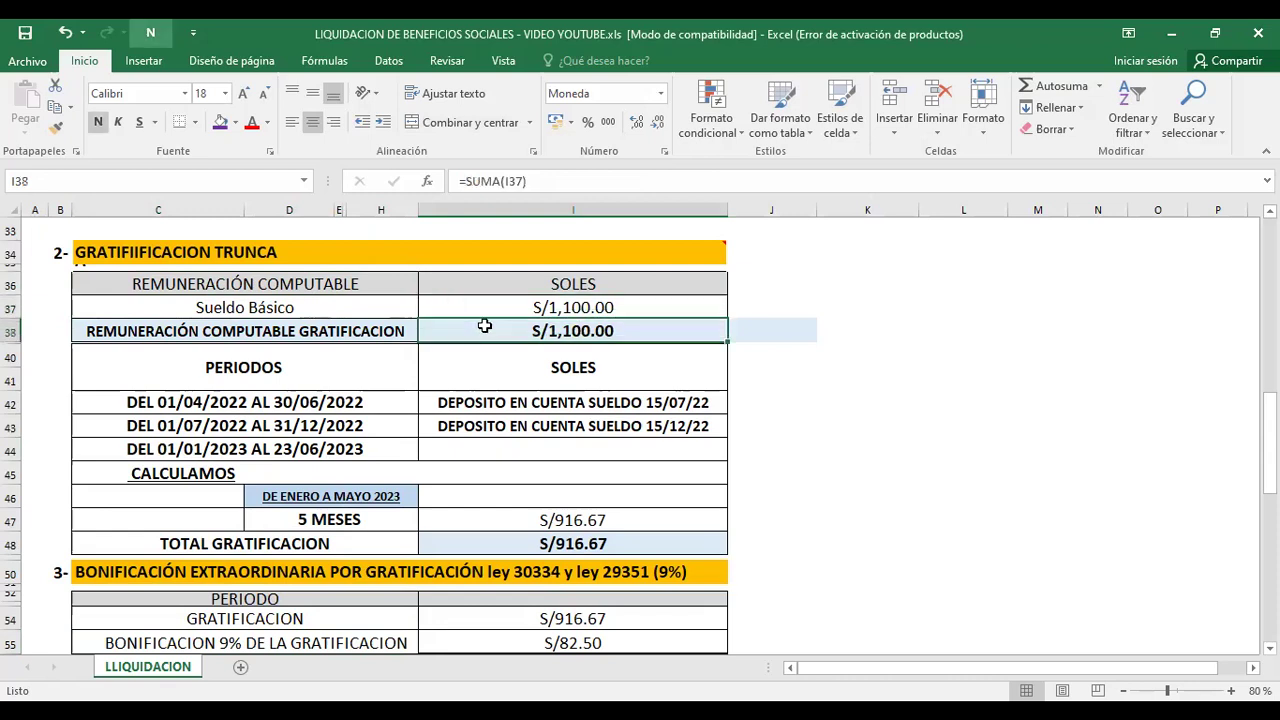
click(289, 335)
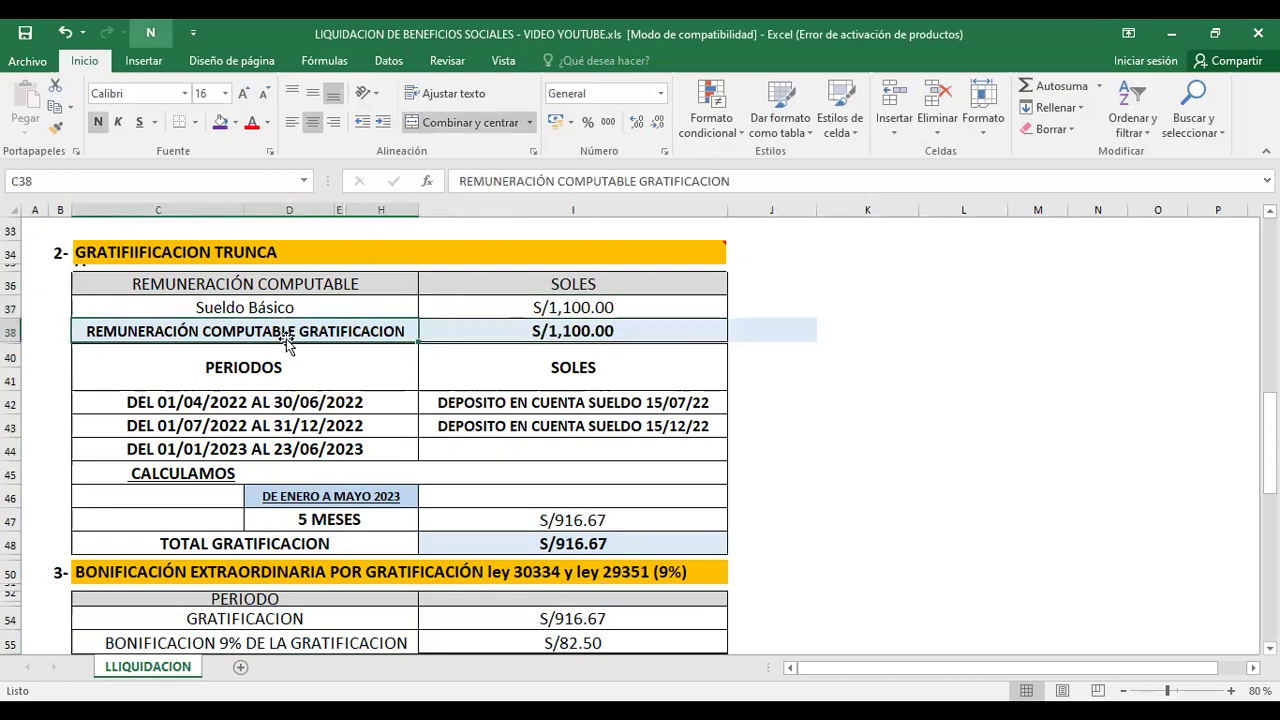
click(484, 331)
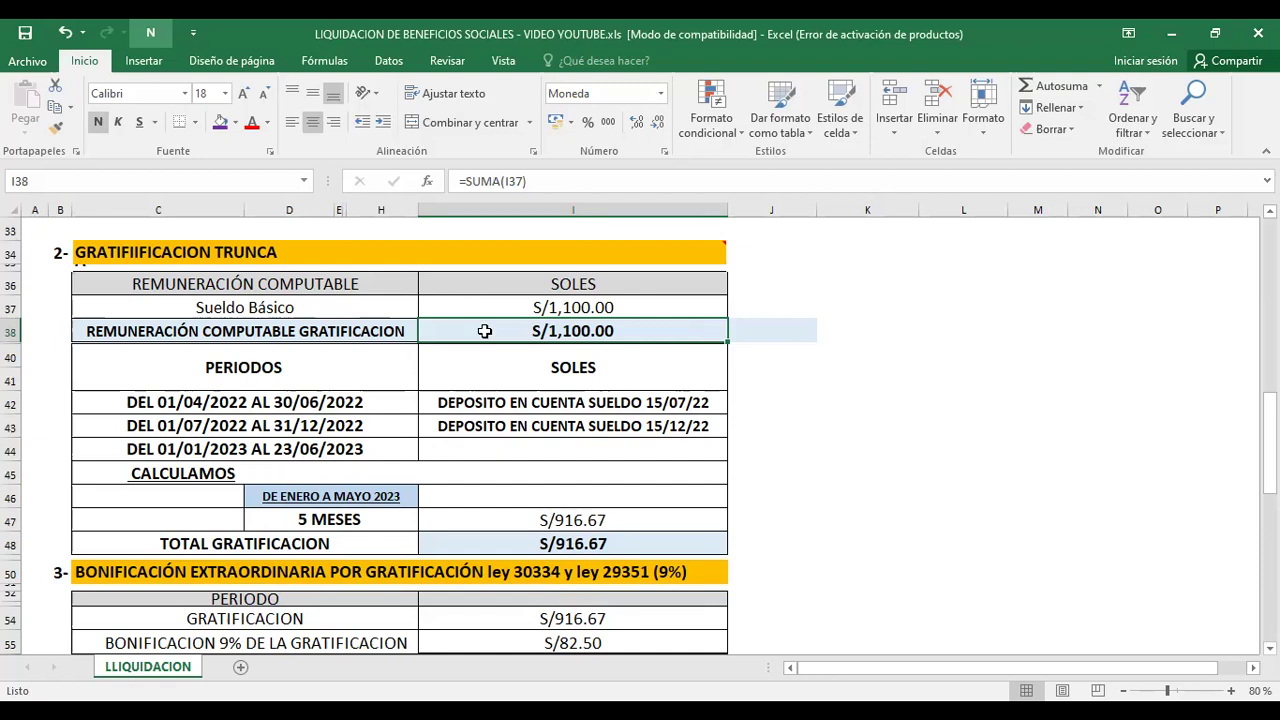
Review the gratification periods from 01/04/2022 to 23/06/2023 and the deposit entries for the first two periods.
key(Down)
key(Down)
key(Down)
key(Down)
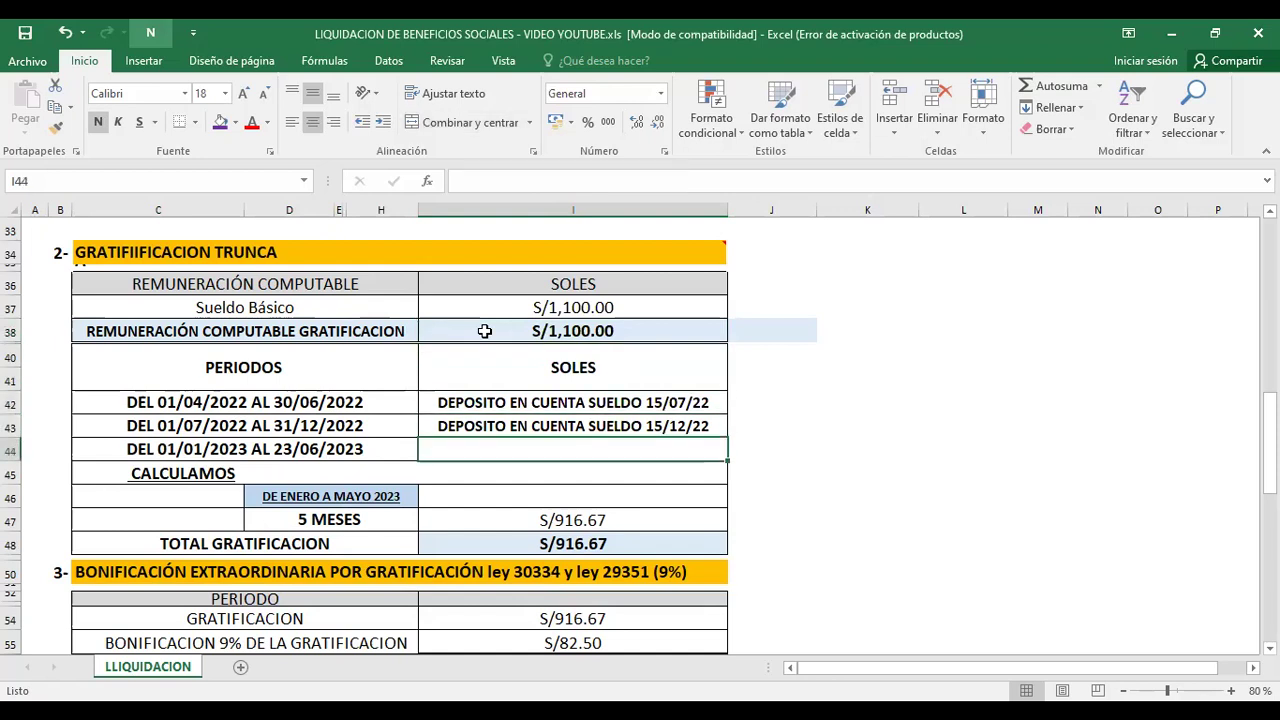
click(222, 403)
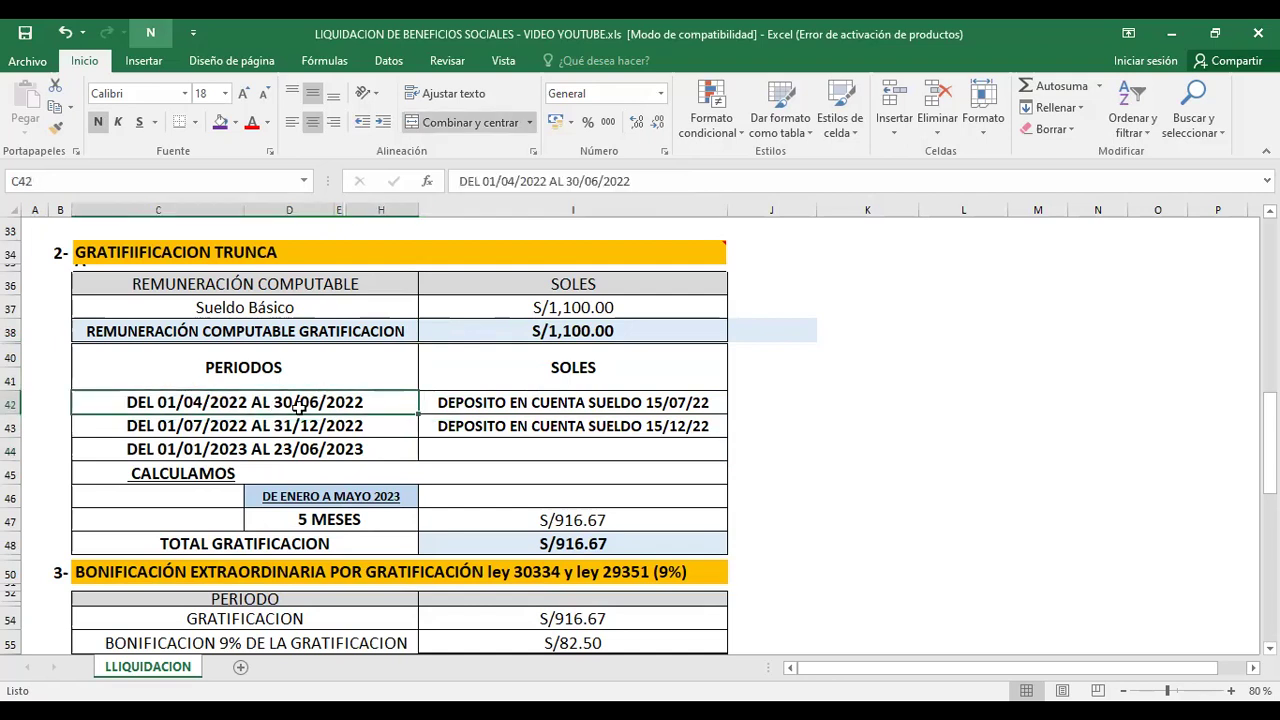
click(346, 449)
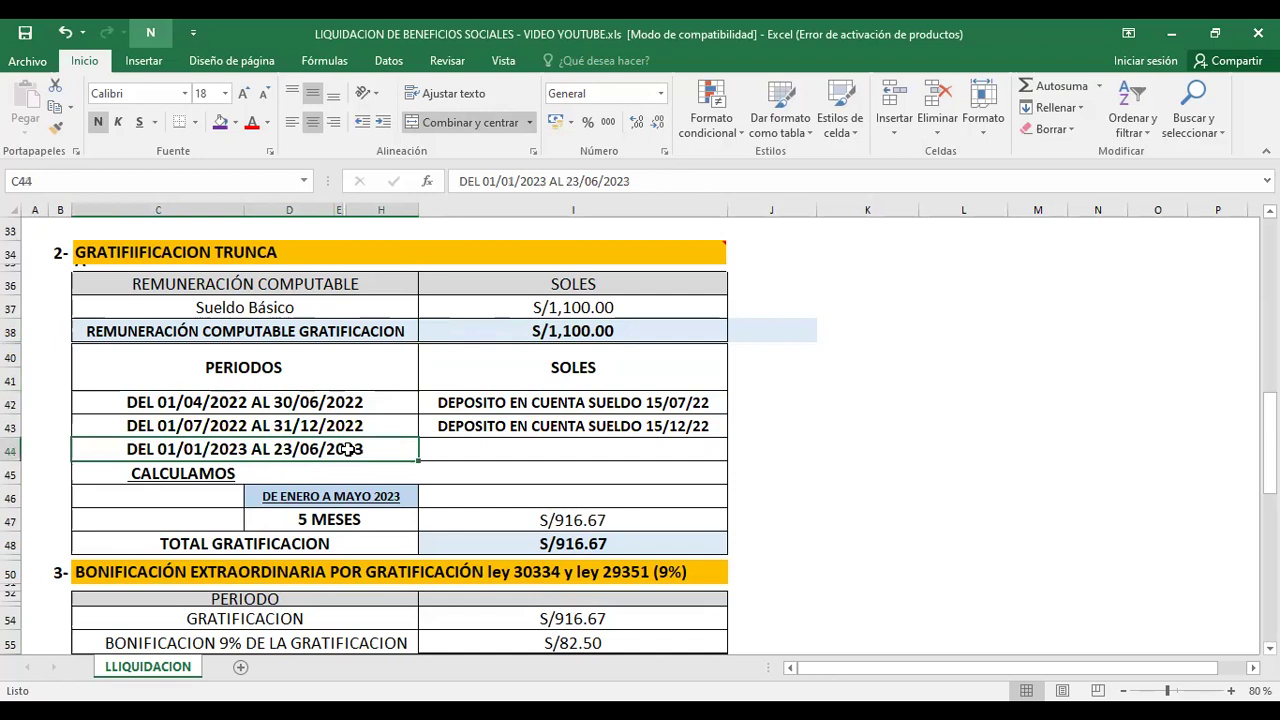
click(470, 406)
drag(471, 408, 467, 420)
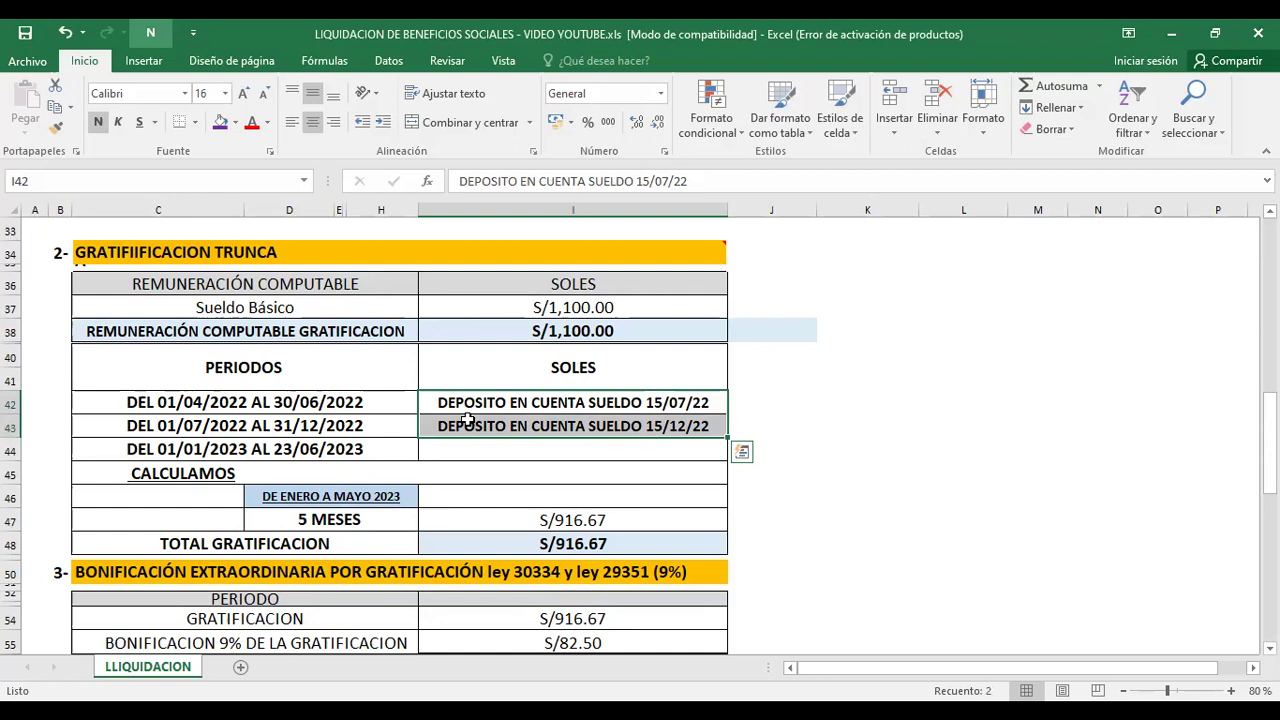
key(Right)
key(Right)
key(Right)
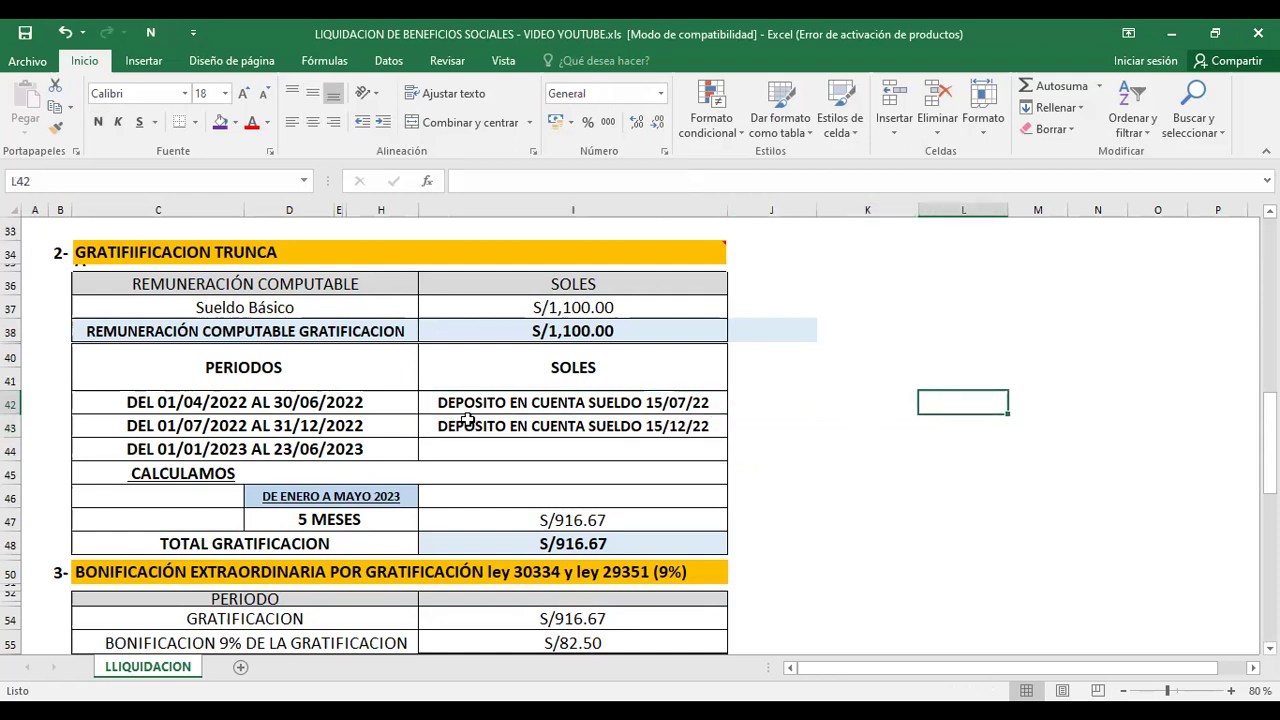
click(650, 426)
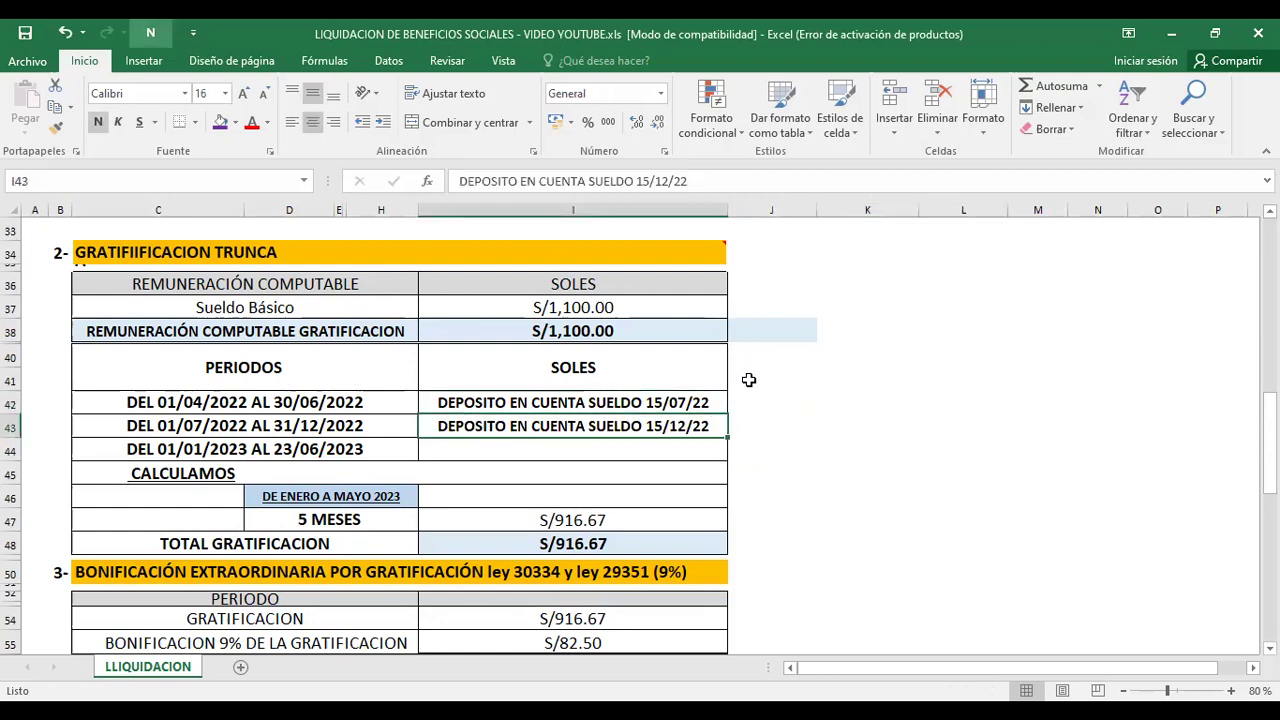
Add the notes "GRAT DIC" in cell J40 and "JULIO A DICIEMBRE" in cell J41, beside the periods table.
click(777, 363)
text(GRAT )
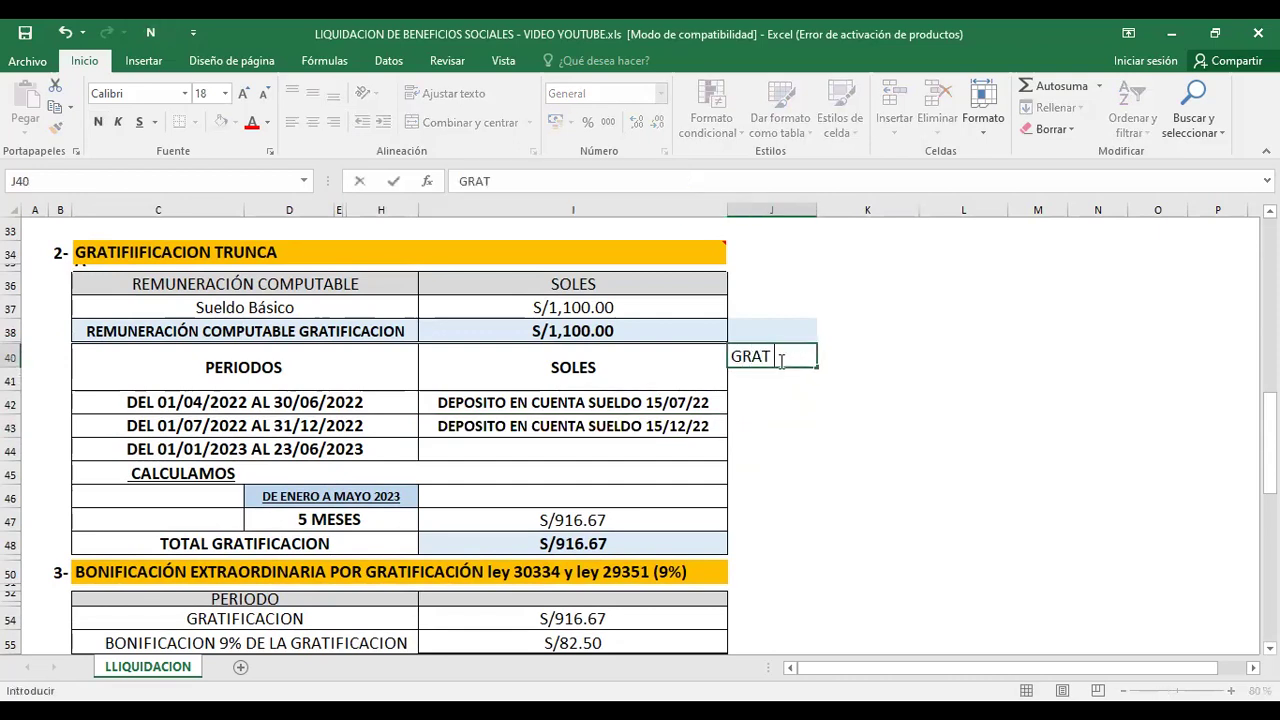
text(DIC)
key(Return)
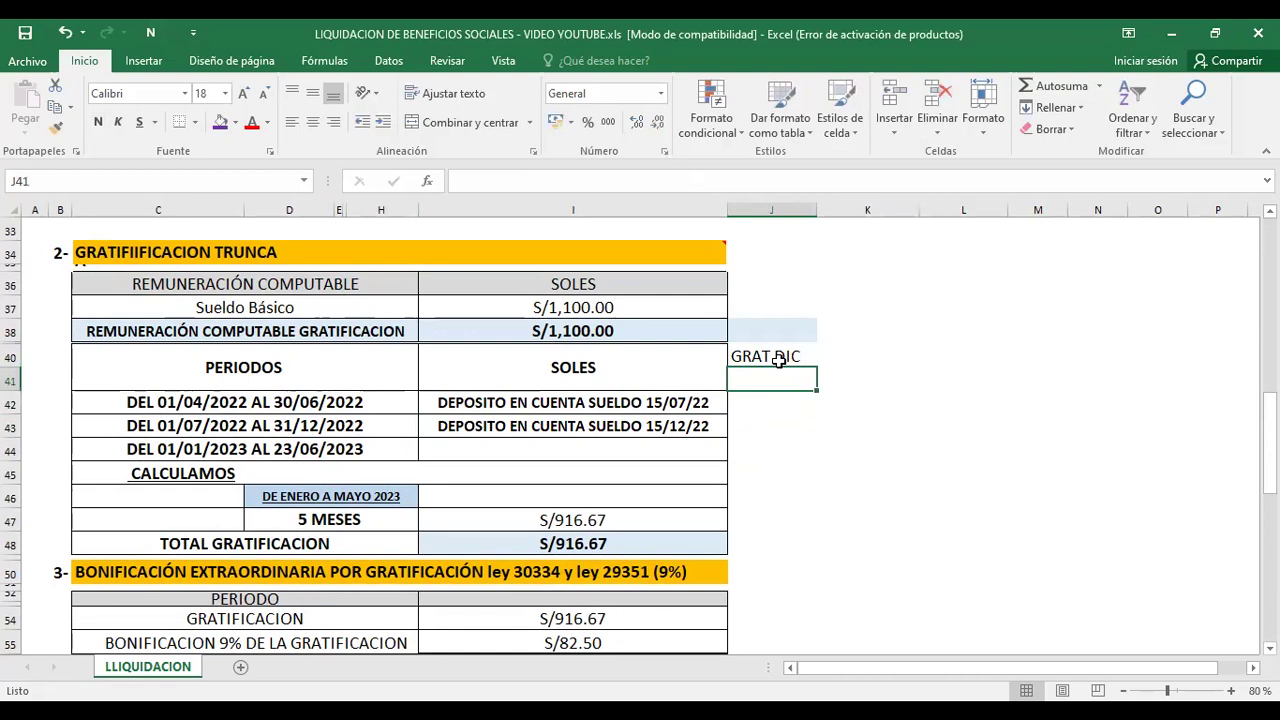
text(JULIO )
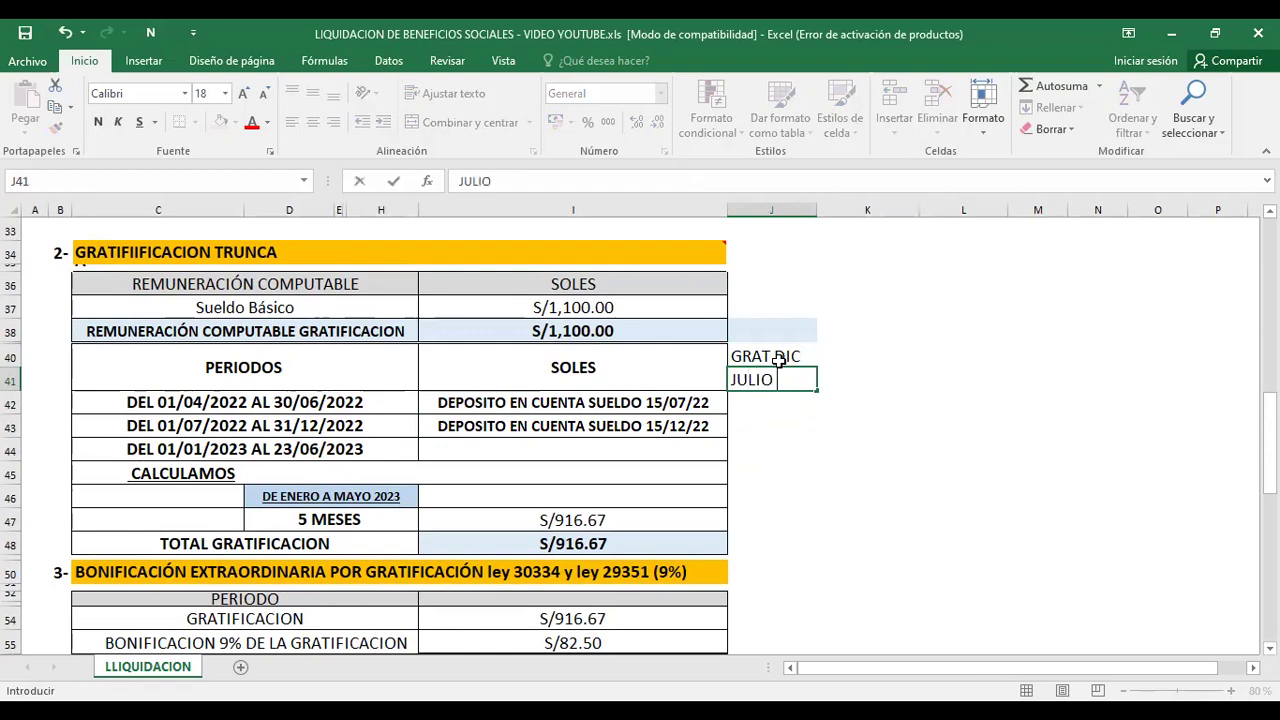
text(A DICIEMBRE)
key(Return)
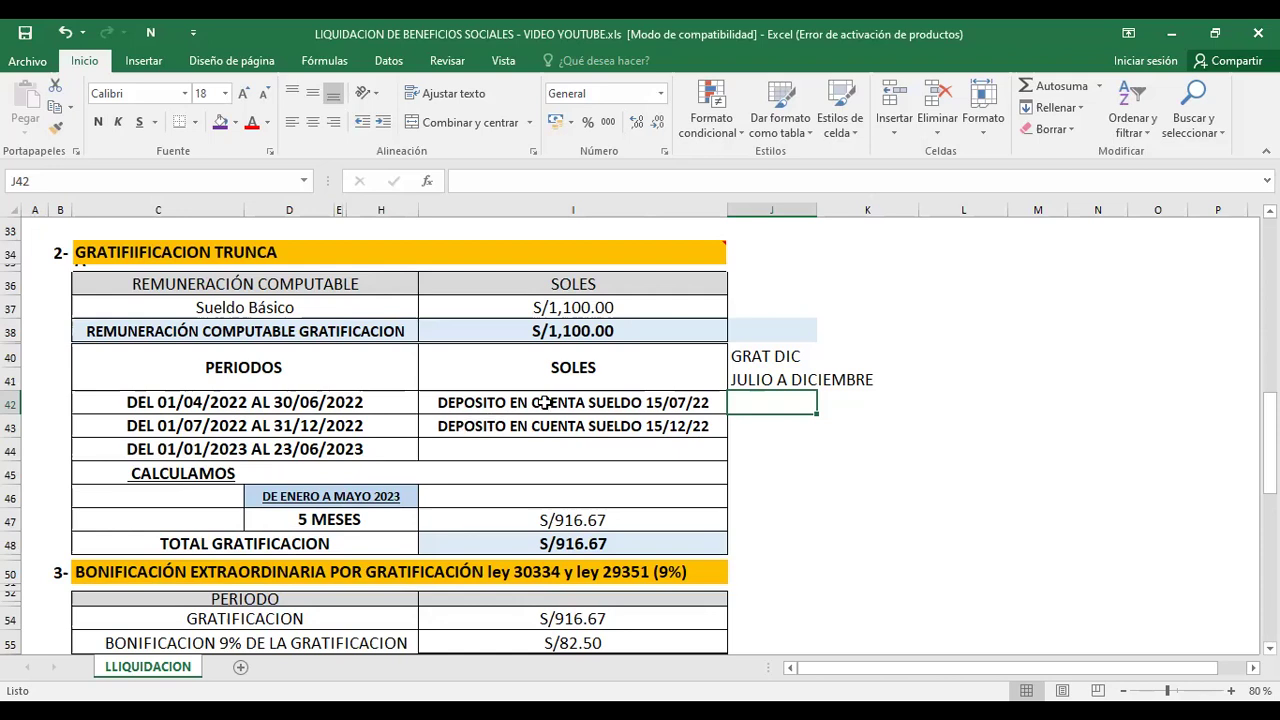
Examine the December deposit, the period from 01/01/2023 to 23/06/2023 and its 5 MESES entry under CALCULAMOS.
click(762, 382)
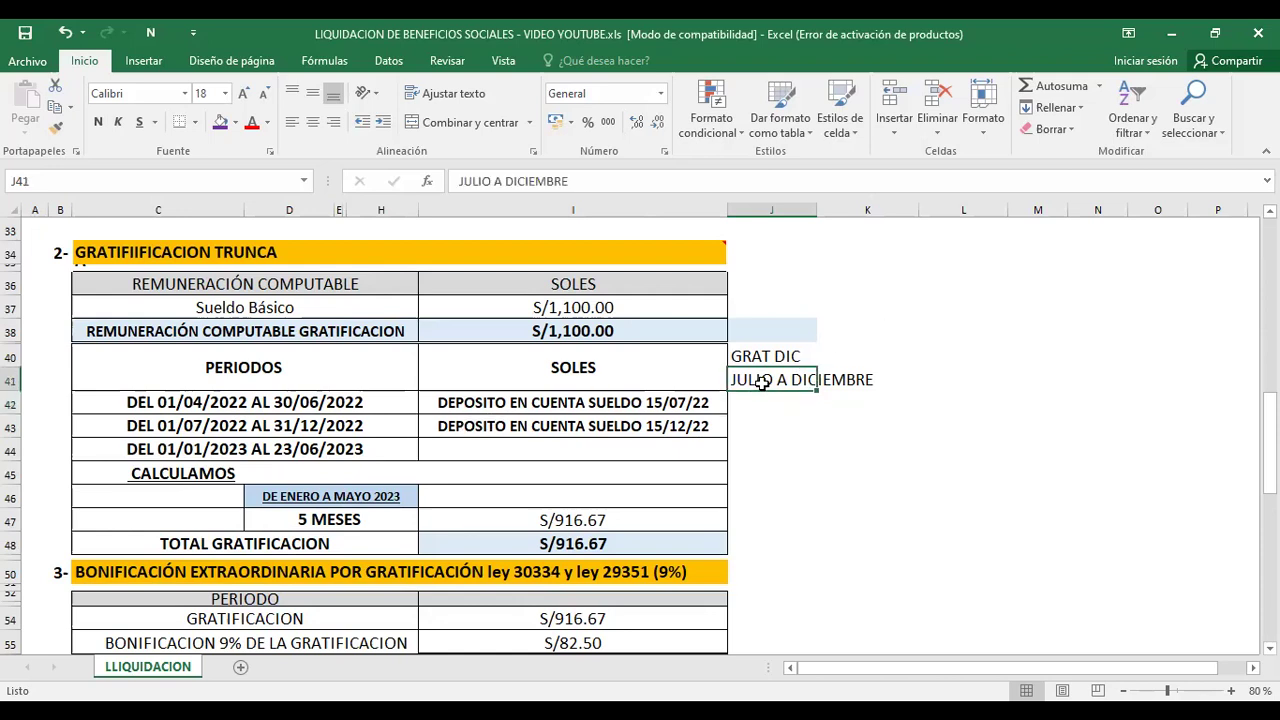
click(660, 426)
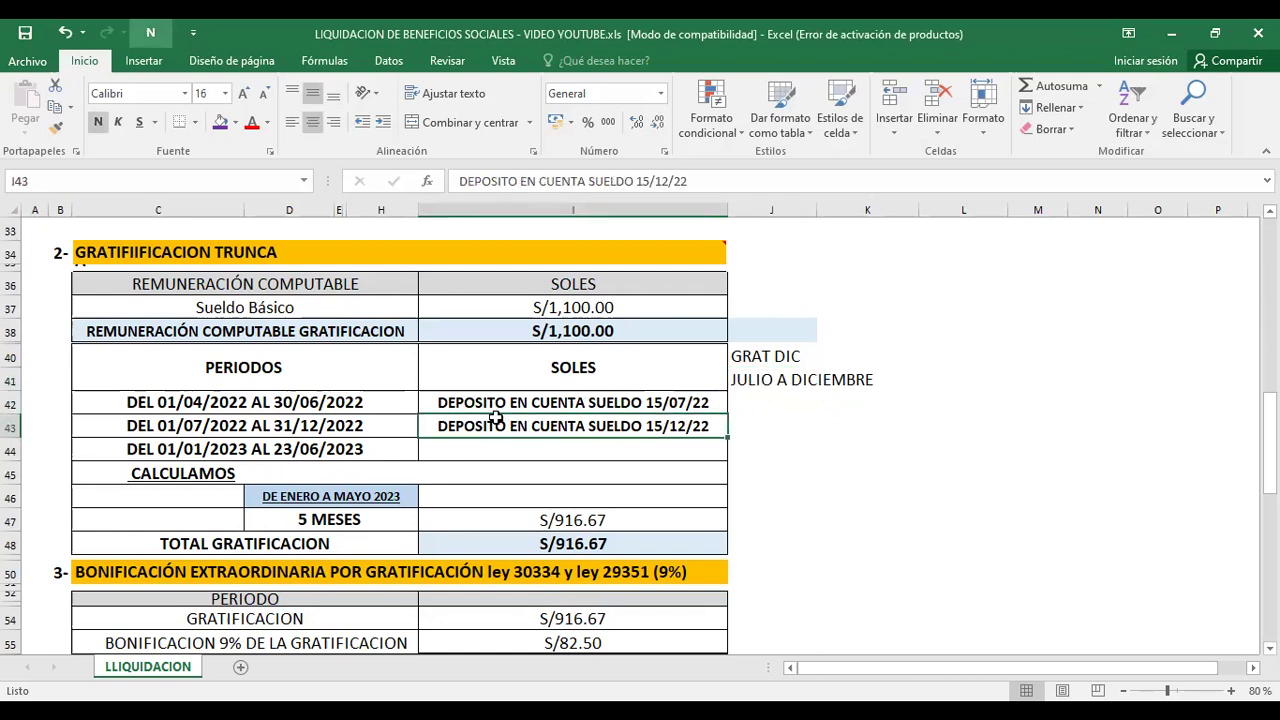
click(376, 449)
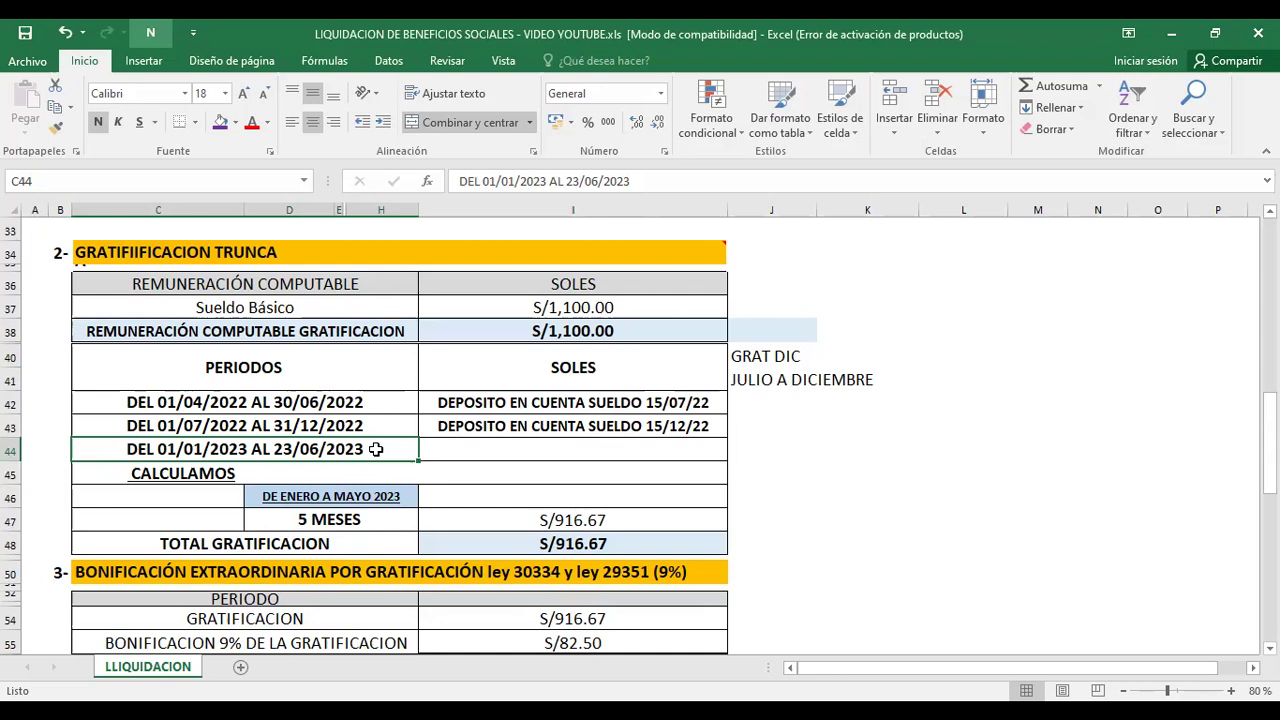
key(Down)
key(Down)
key(Down)
key(Down)
key(Down)
key(Down)
key(Down)
key(Down)
key(Down)
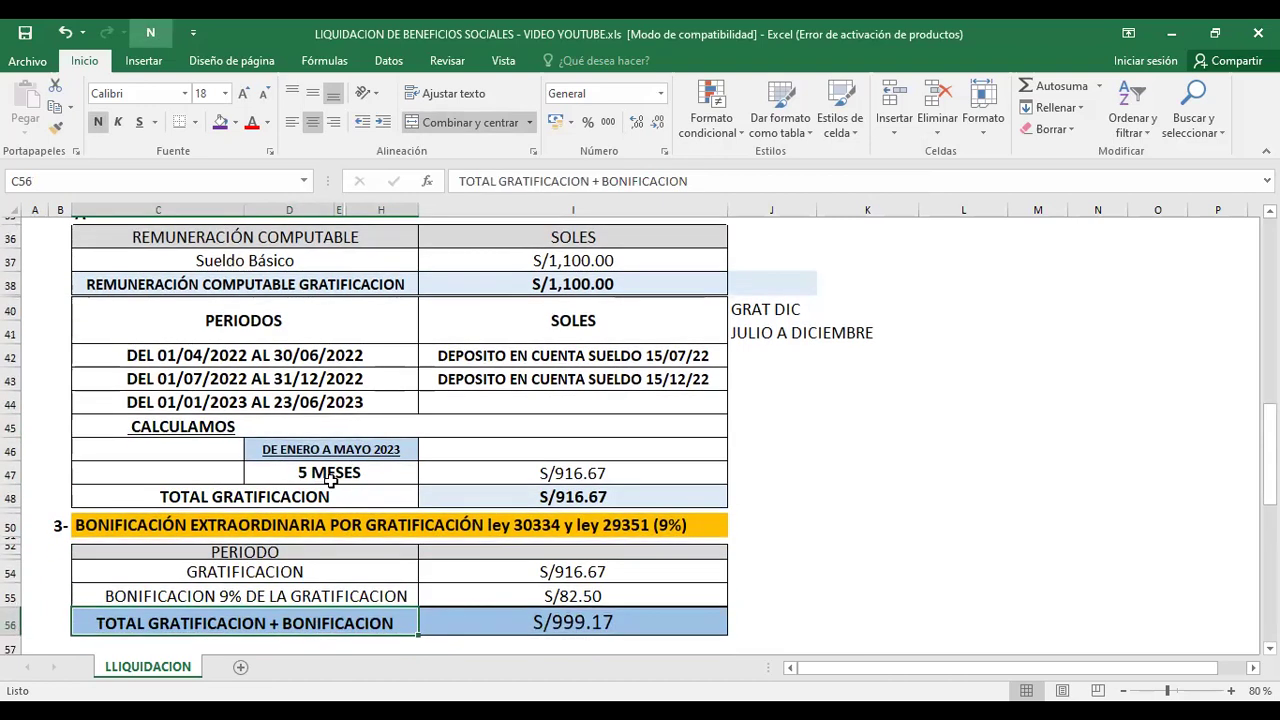
click(331, 481)
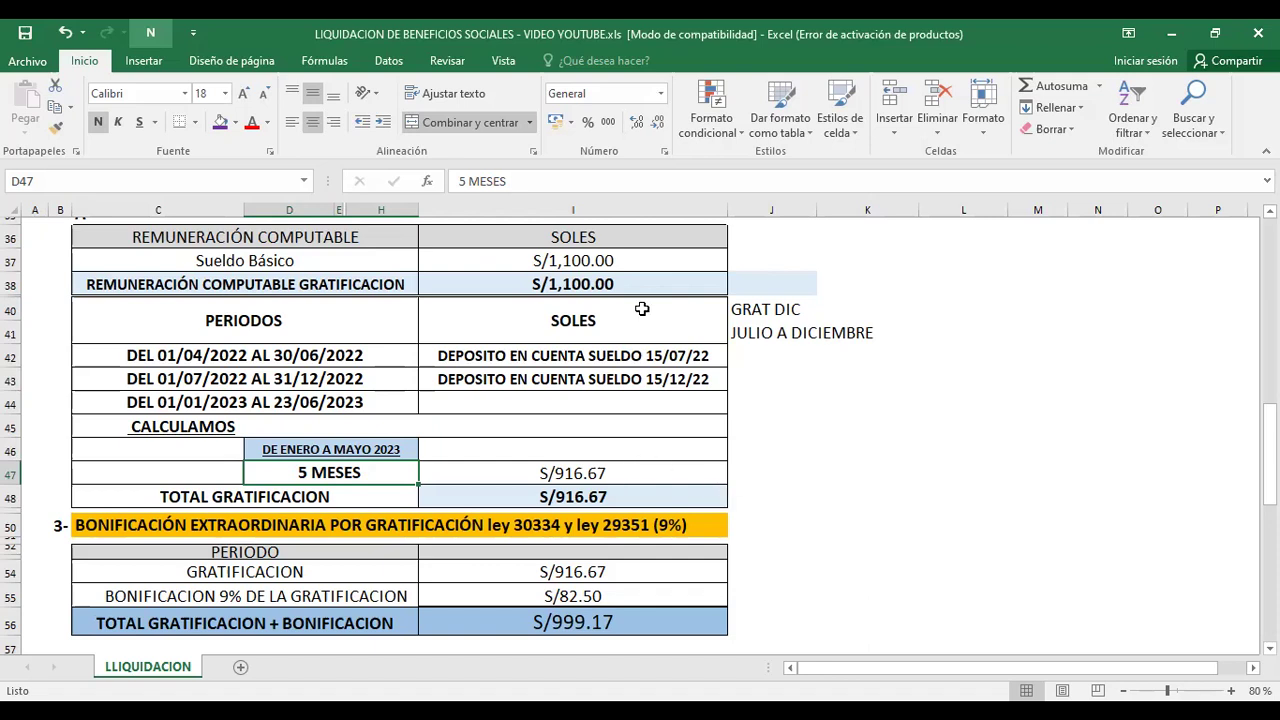
Calculate the truncated gratification in cell J45 with the formula +1100/6*5, based on the computable remuneration.
click(604, 288)
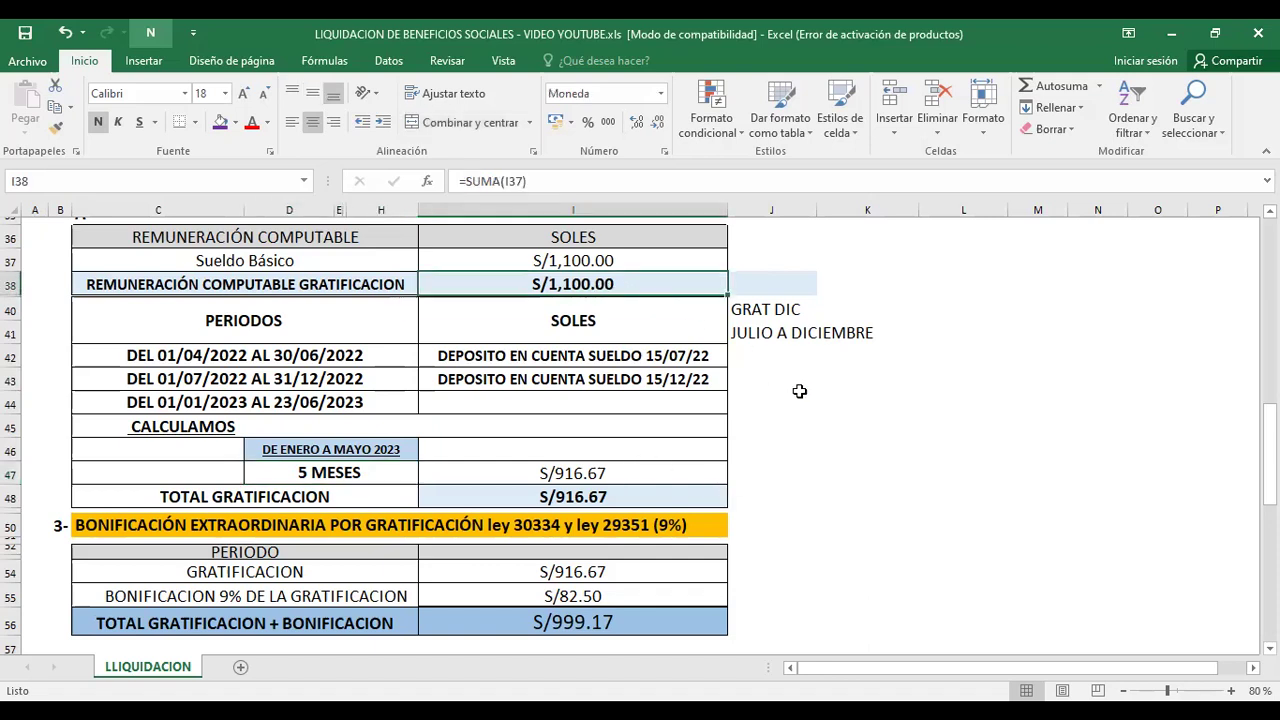
click(790, 424)
text(+1100)
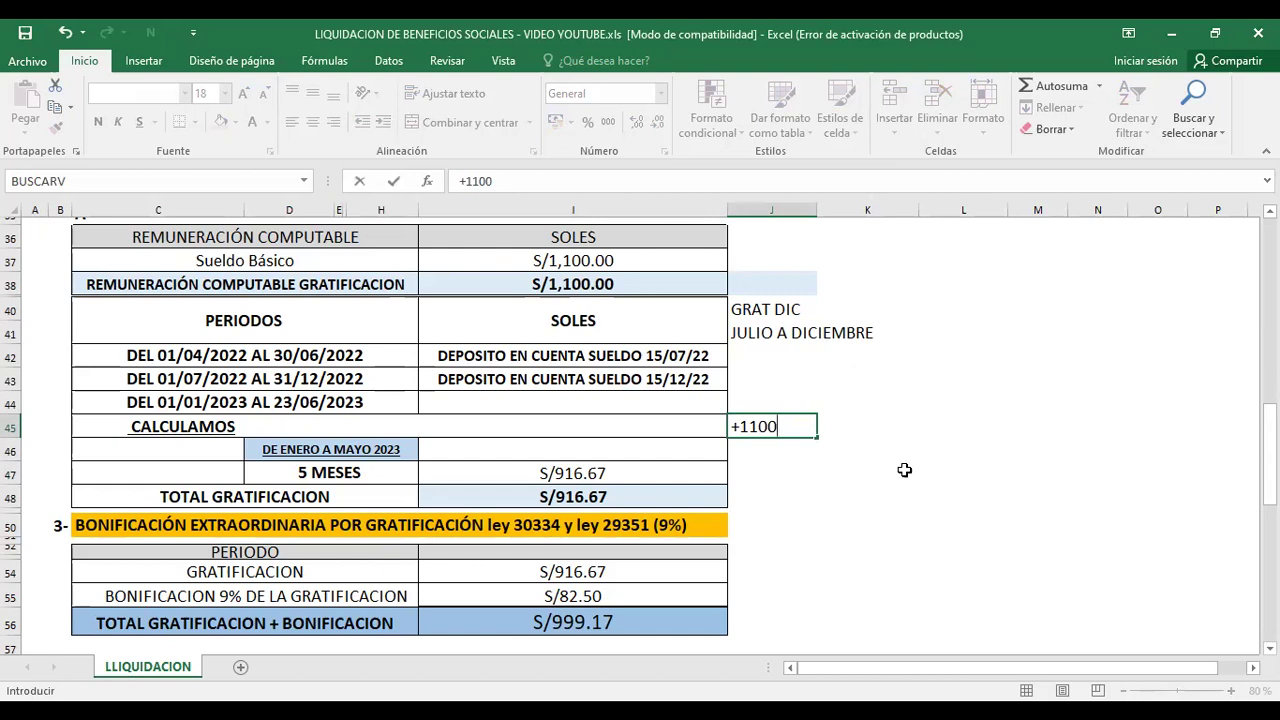
text(6)
text(*5)
key(Return)
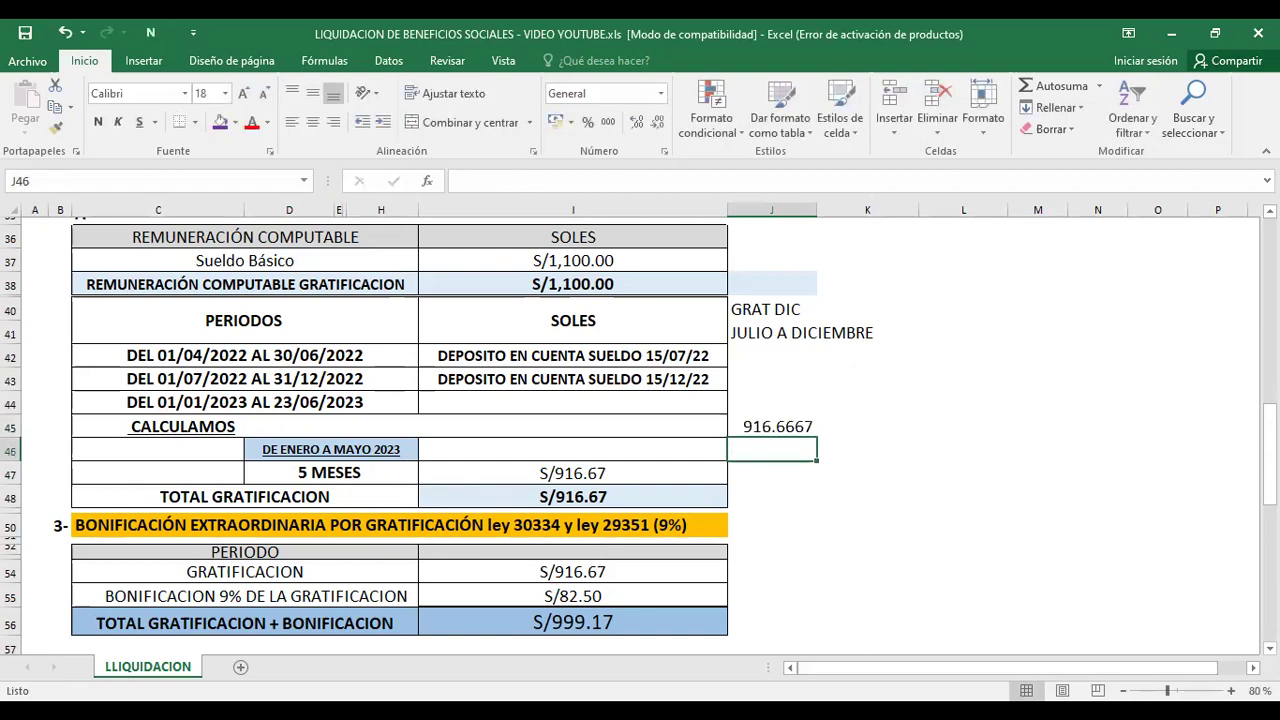
Check the 5 MESES amount formula and TOTAL GRATIFICACION, and look over the sections below down to VACACIONES TRUNCAS.
click(571, 474)
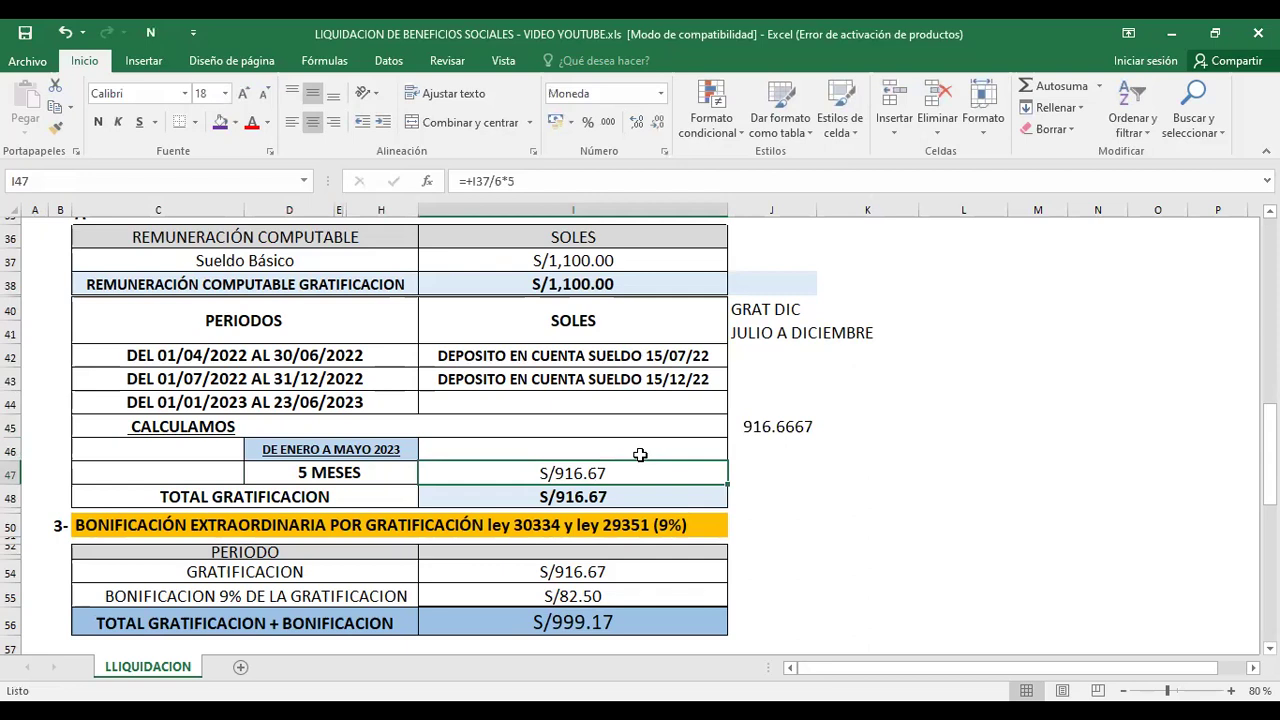
click(588, 496)
key(Down)
key(Down)
key(Down)
key(Down)
key(Down)
key(Down)
key(Down)
key(Down)
key(Down)
key(Down)
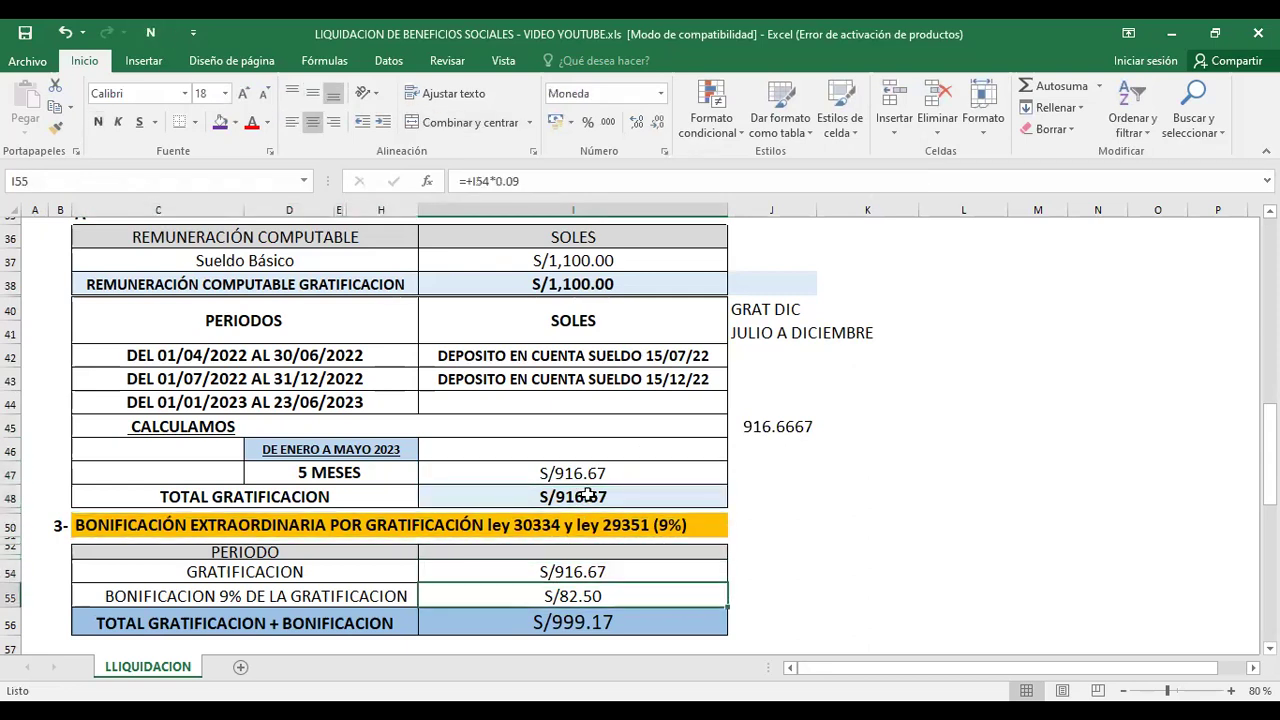
key(Down)
key(Down)
key(Down)
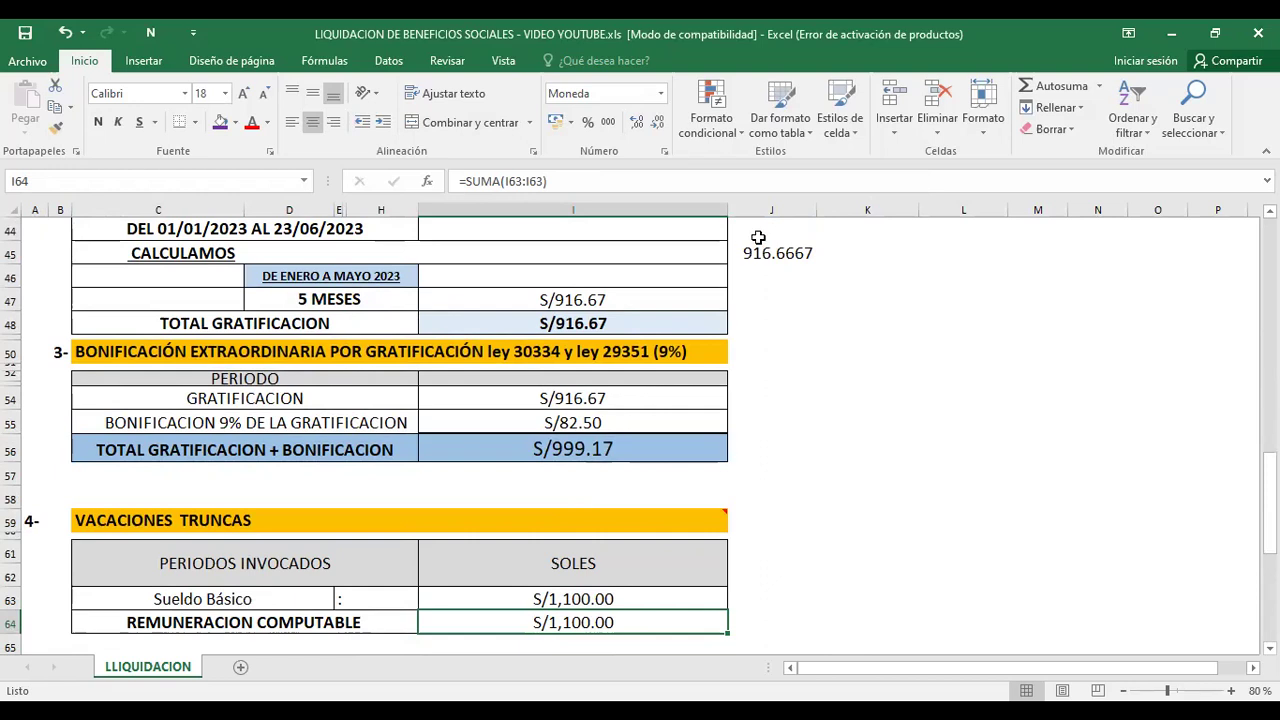
Check the GRATIFICACION and BONIFICACION 9% formulas in I54 and I55, and the TOTAL GRATIFICACION + BONIFICACION row.
click(544, 400)
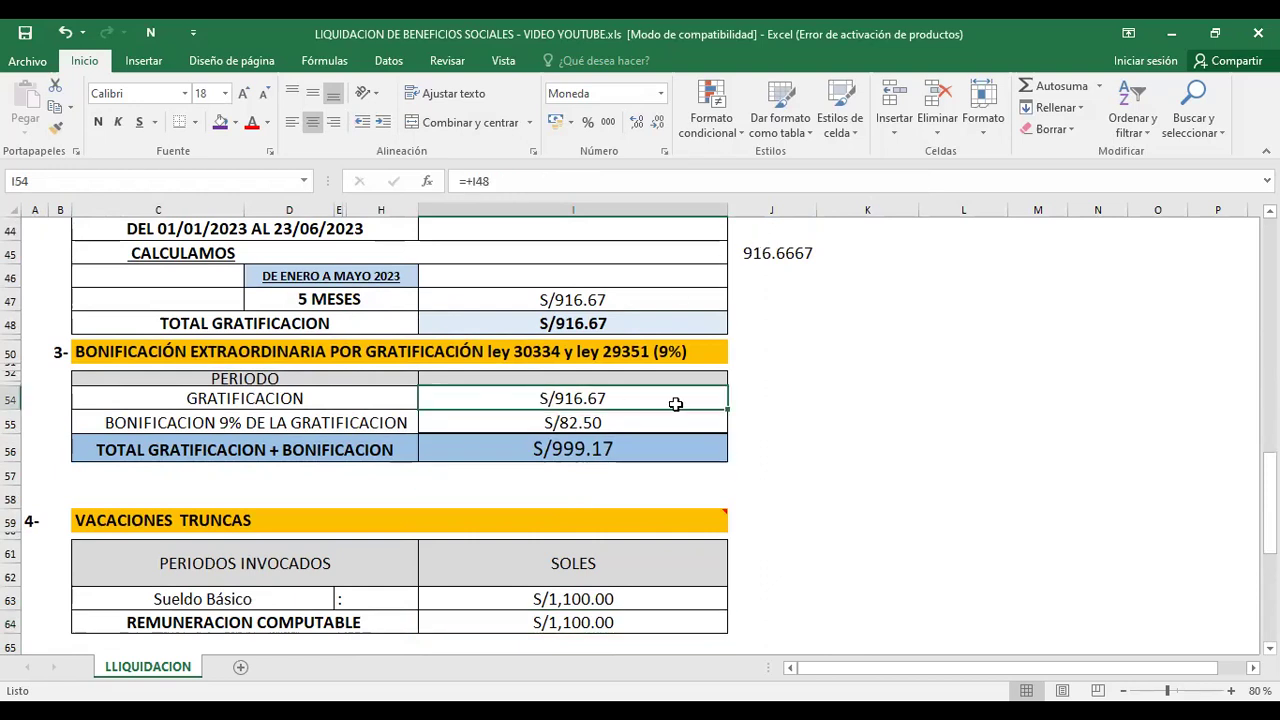
click(355, 425)
click(522, 421)
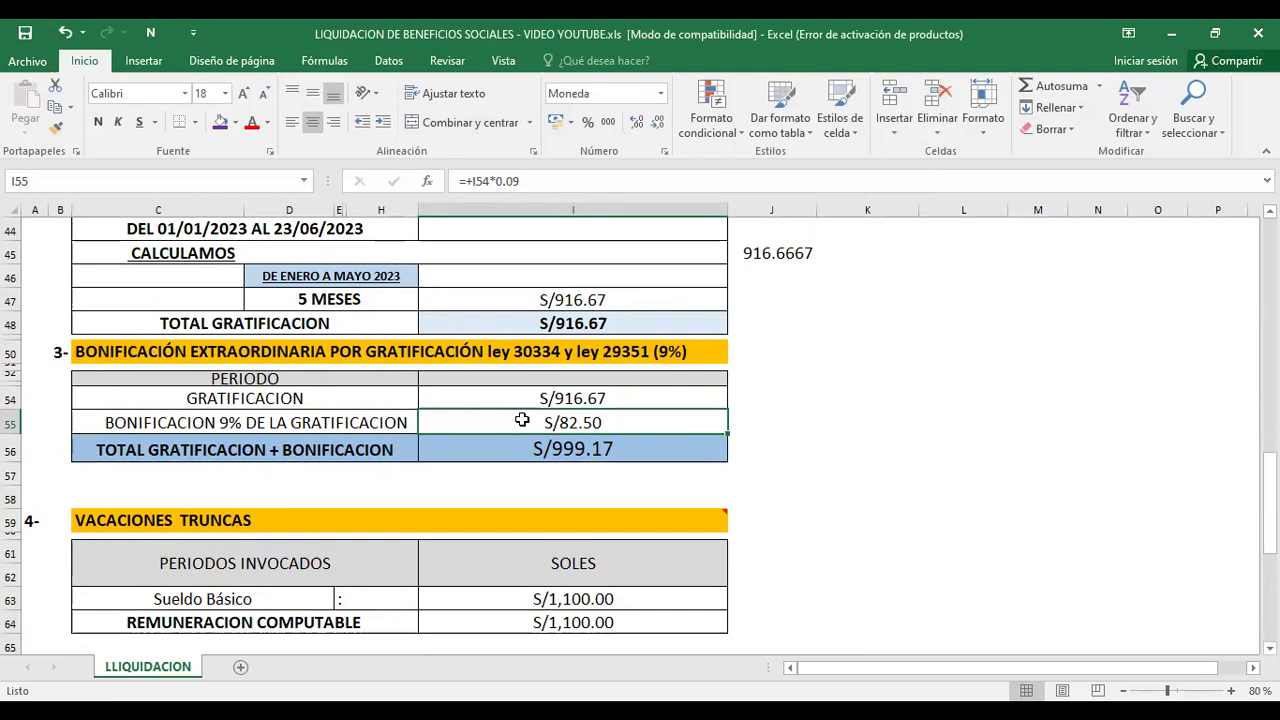
click(505, 400)
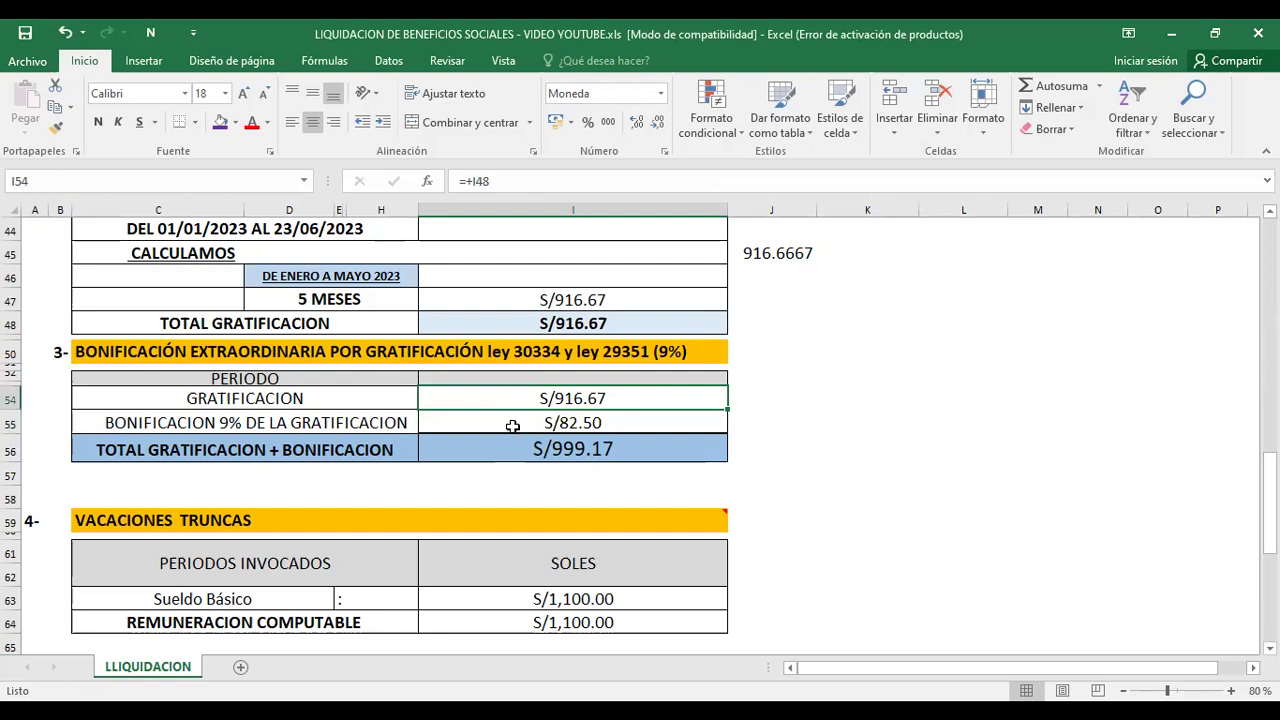
click(509, 423)
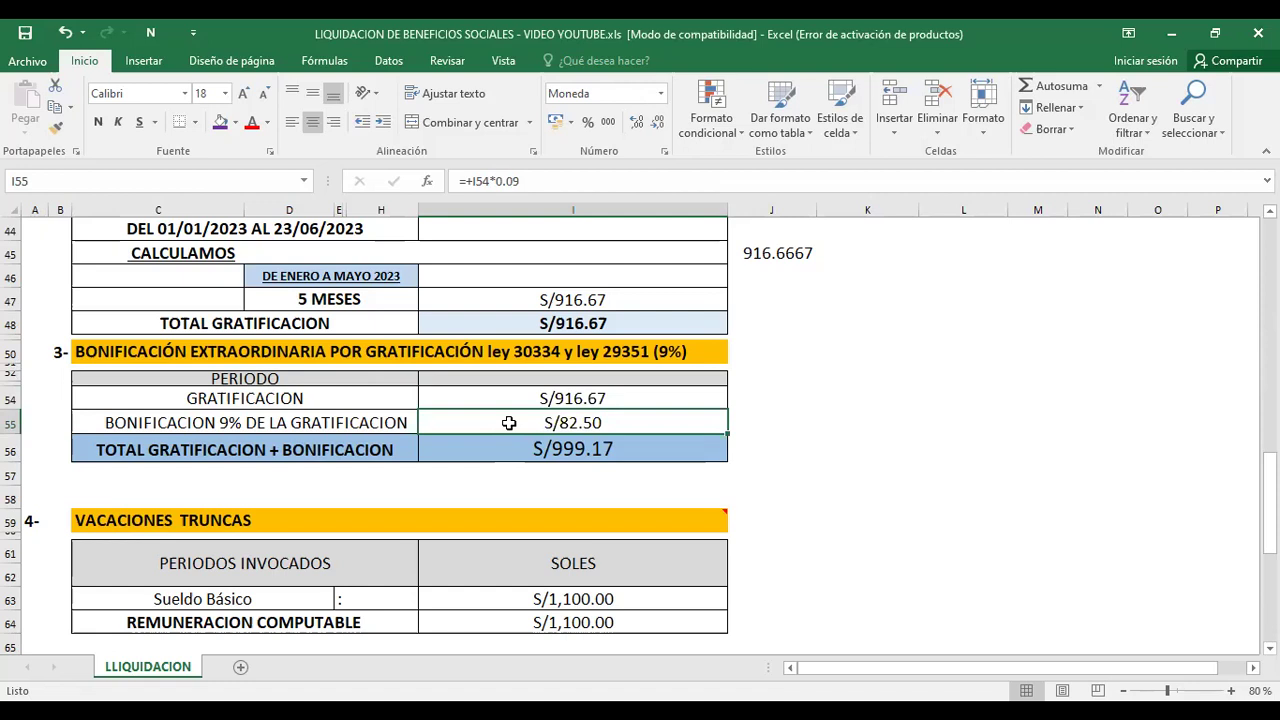
click(355, 447)
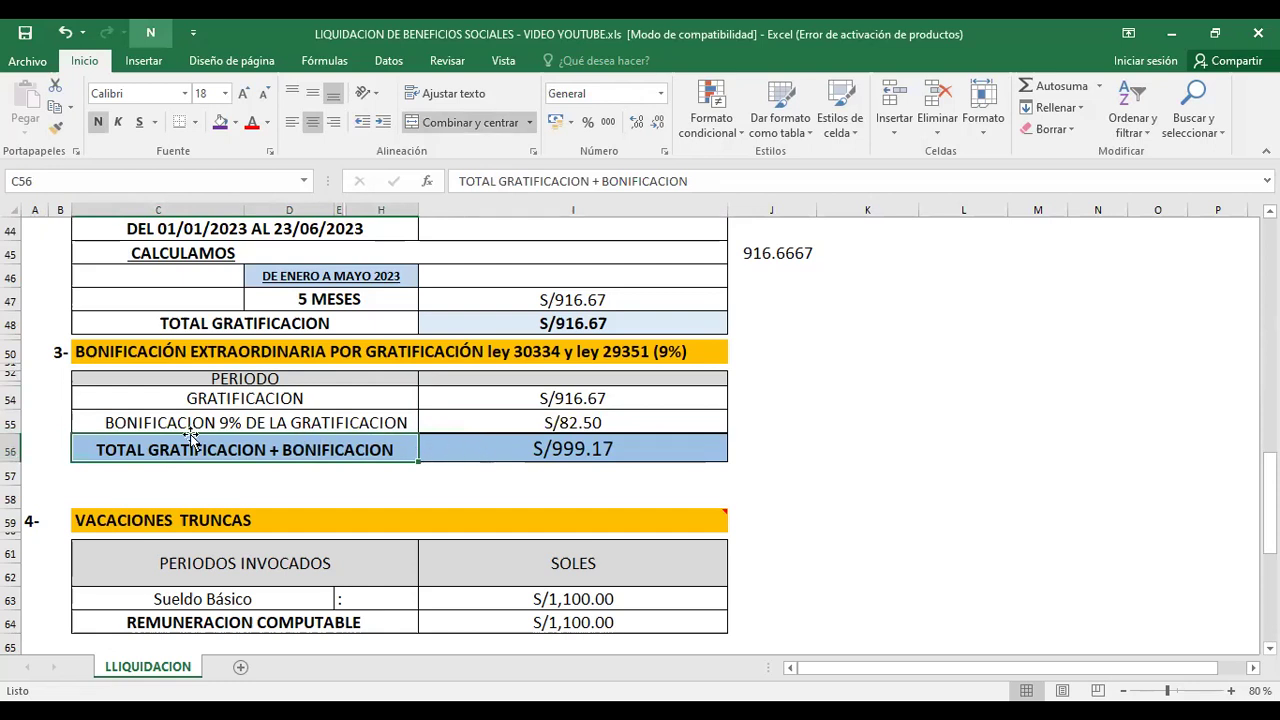
Fill the entire TOTAL GRATIFICACION + BONIFICACION row 56 with purple and format its text as bold red.
click(14, 449)
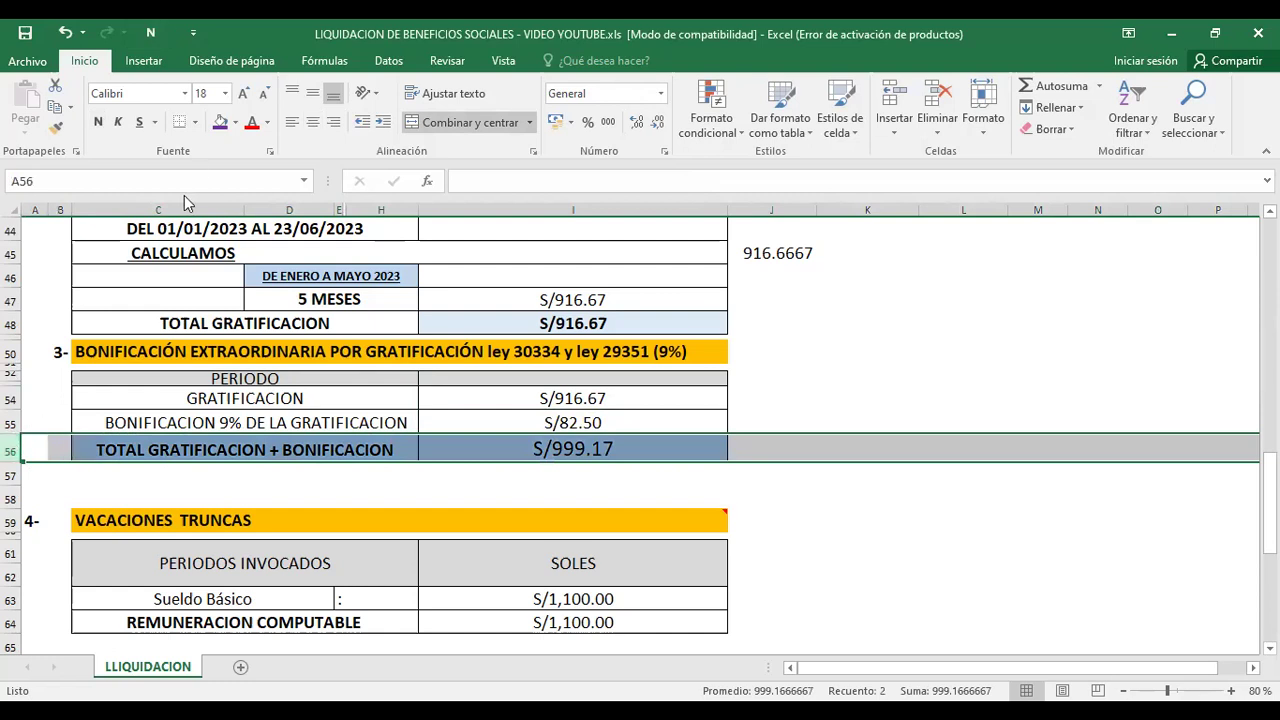
click(220, 122)
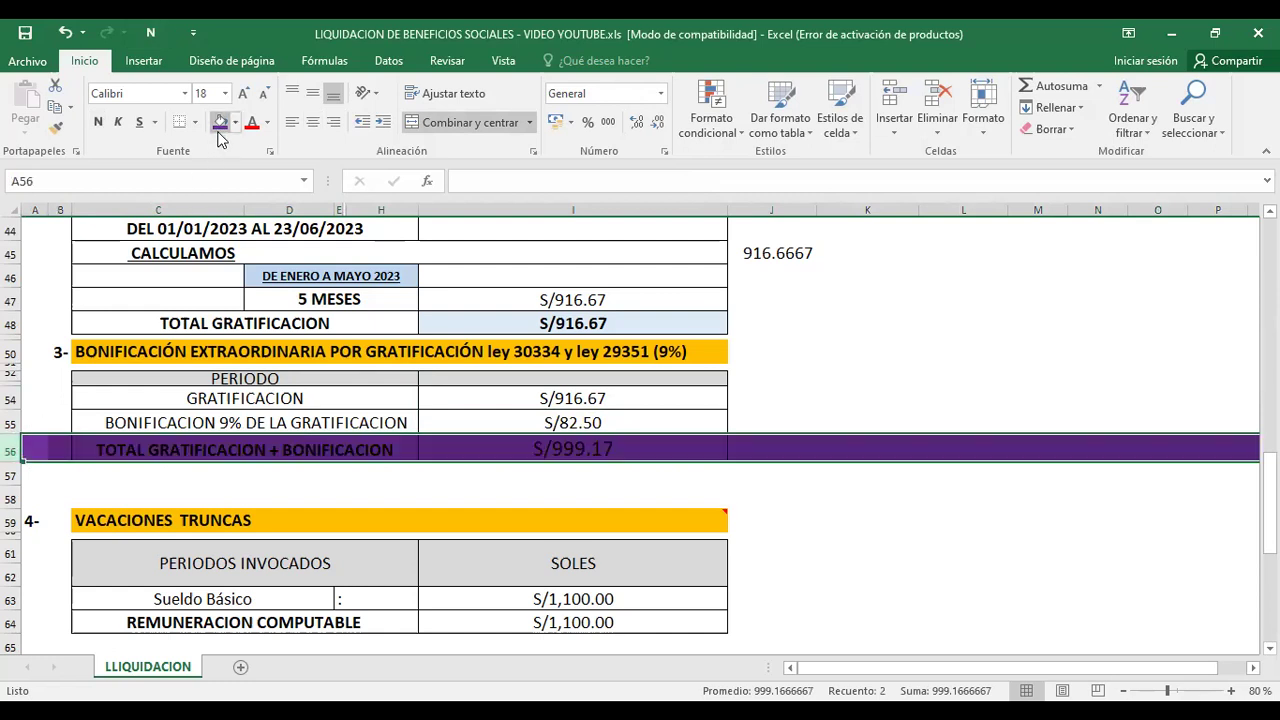
click(252, 122)
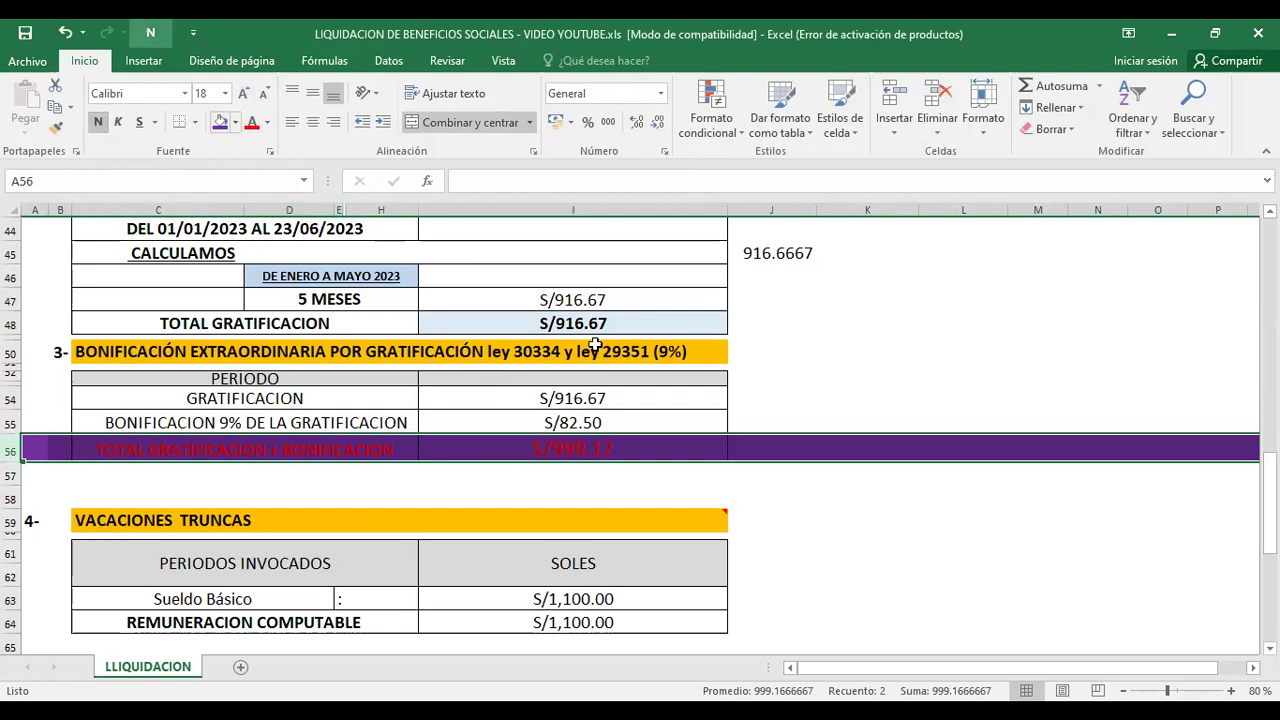
click(786, 446)
click(624, 451)
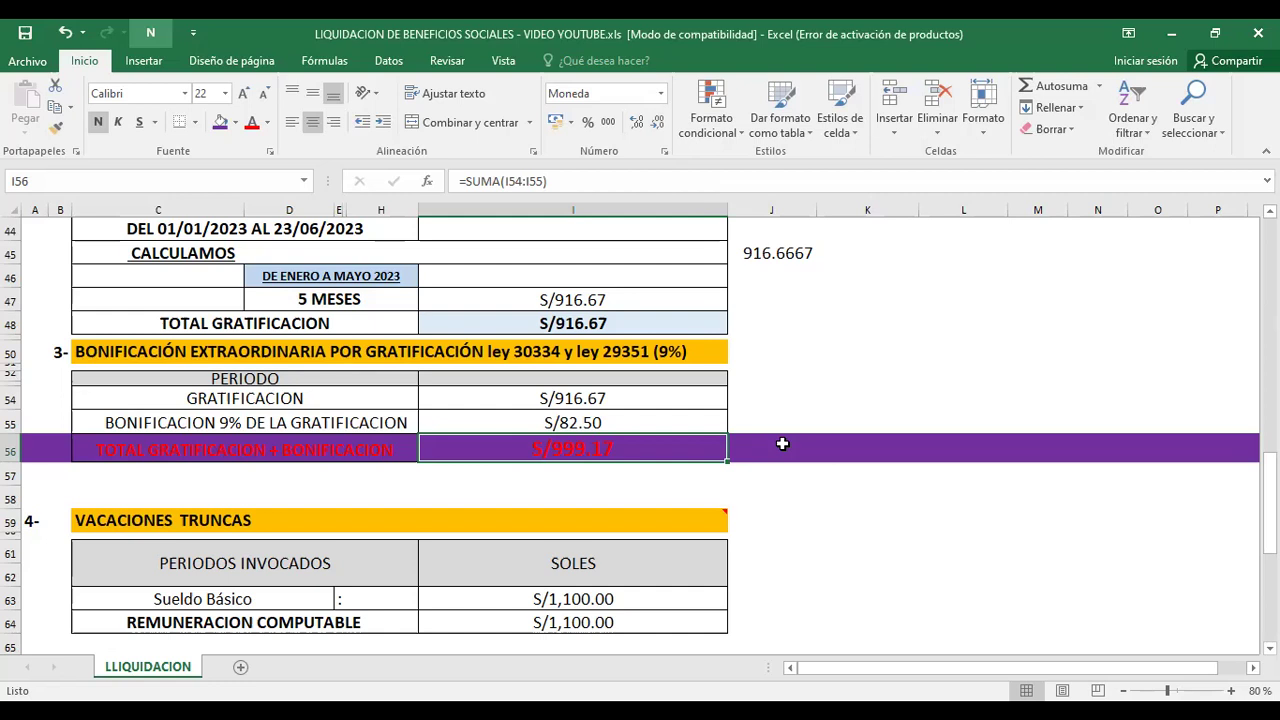
Look over the truncated gratification and 9% bonus sections again, from the computable remuneration to the TOTAL GRATIFICACION + BONIFICACION row.
key(Up)
key(Up)
key(Up)
key(Up)
key(Up)
key(Up)
key(Up)
key(Up)
key(Up)
key(Up)
key(Up)
key(Up)
key(Up)
key(Up)
key(Up)
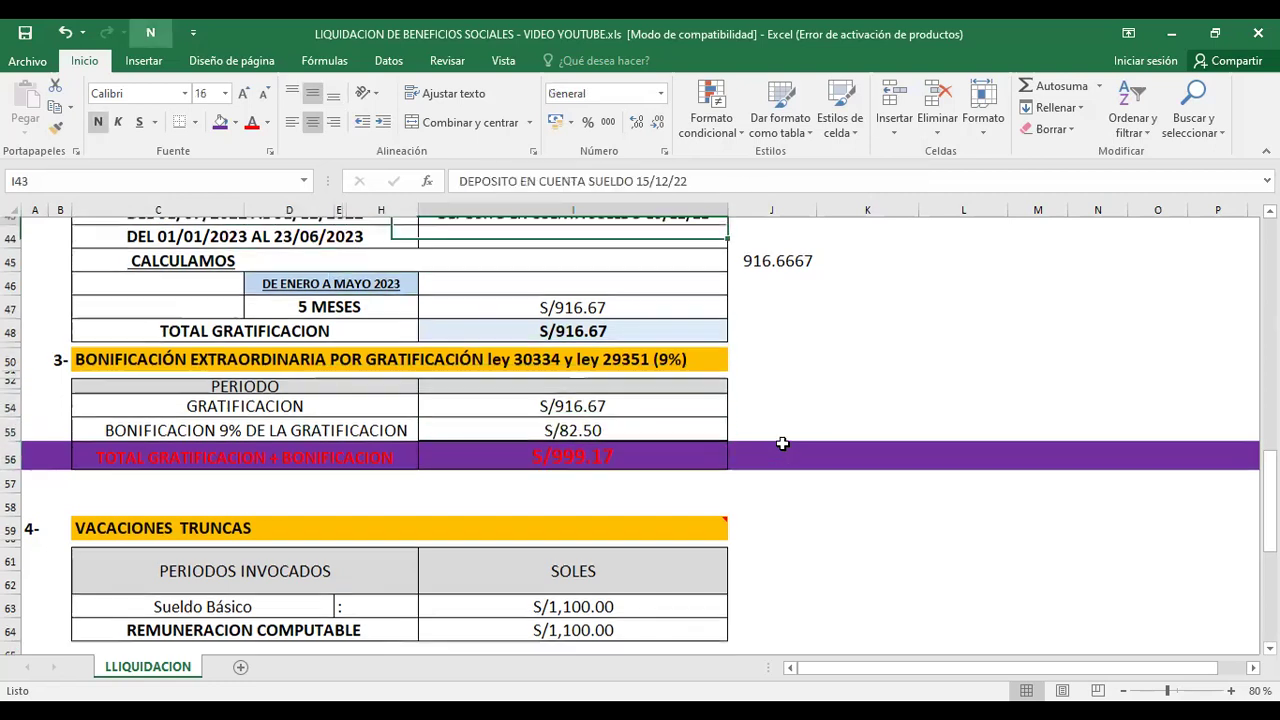
scroll(782, 443, up, 2)
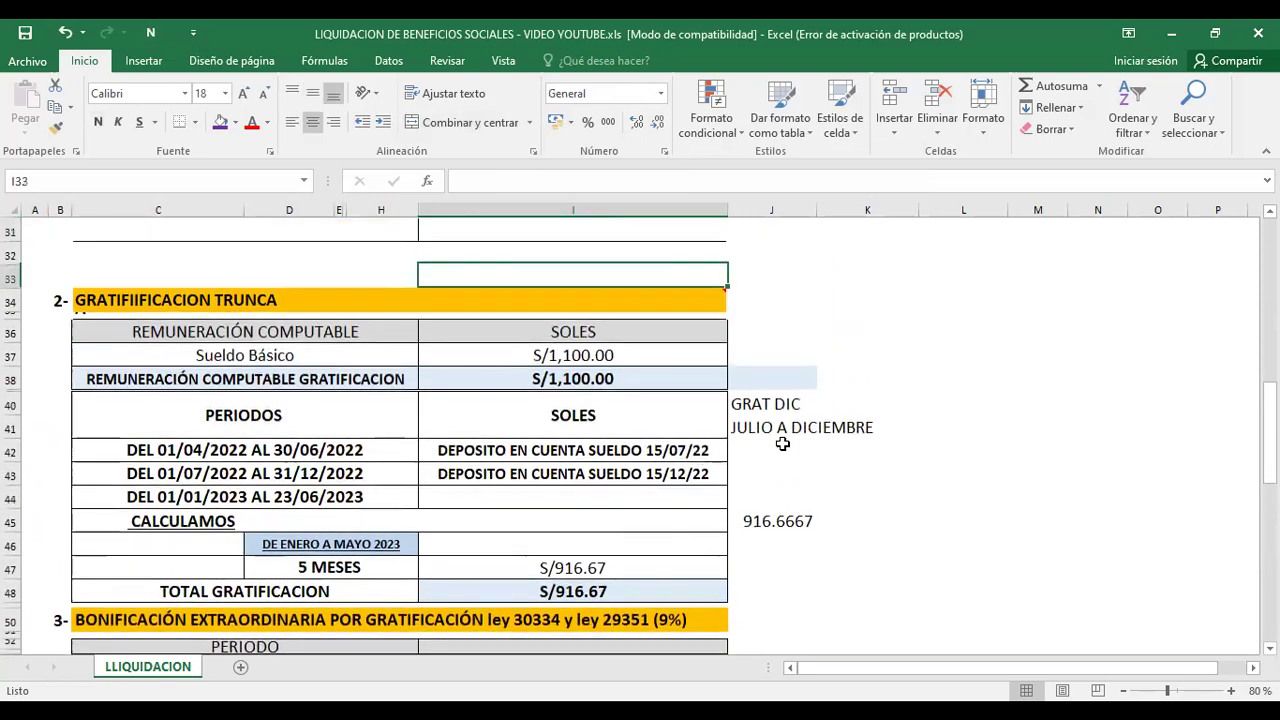
key(Down)
key(Down)
key(Down)
key(Down)
key(Down)
key(Down)
key(Down)
key(Down)
key(Down)
key(Down)
key(Down)
key(Down)
key(Down)
key(Down)
key(Down)
key(Down)
key(Down)
key(Down)
key(Down)
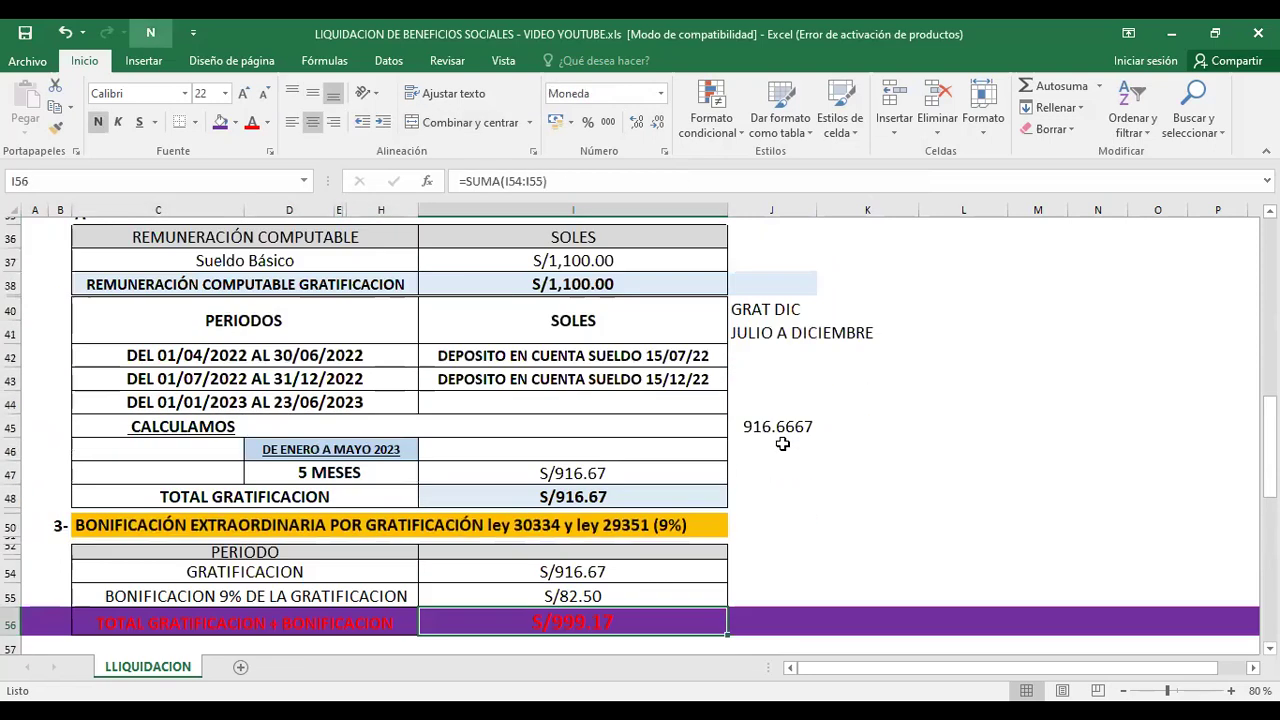
key(Down)
key(Down)
key(Up)
key(Up)
key(Up)
key(Up)
key(Up)
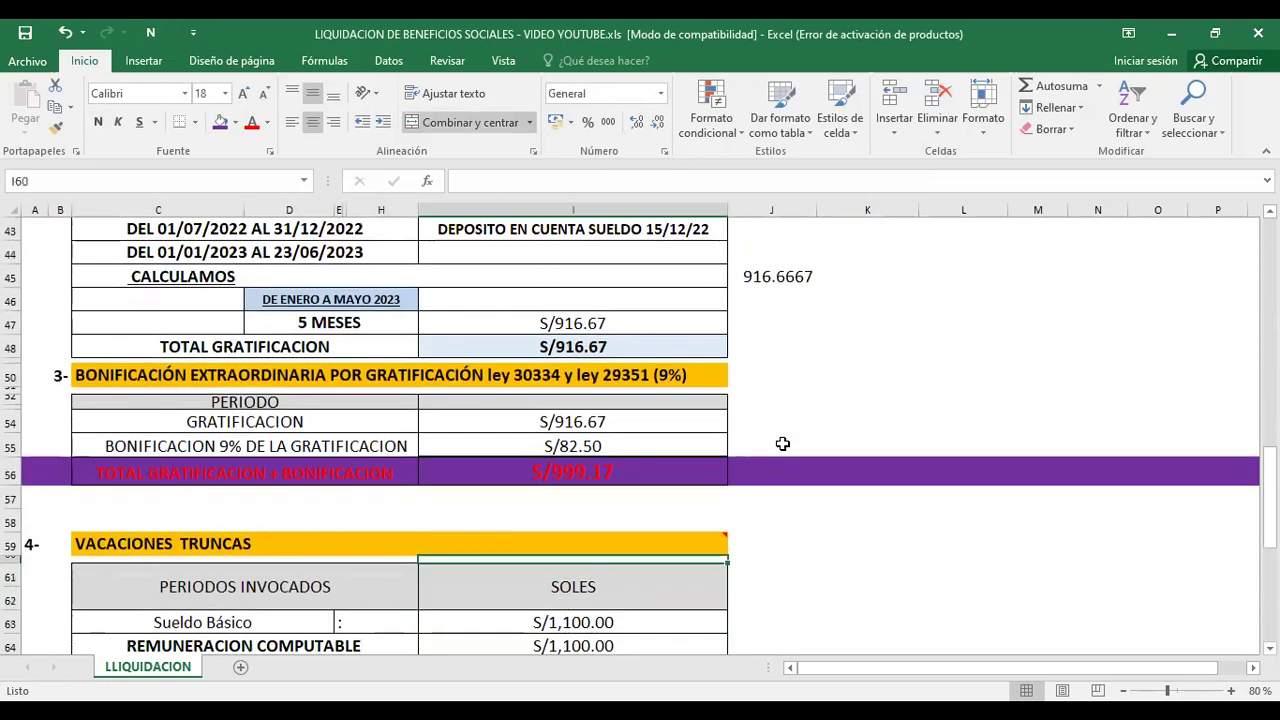
Clear the auxiliary calculations in J68:J71 beside the period amounts of the VACACIONES TRUNCAS section.
key(Down)
key(Down)
key(Down)
key(Down)
key(Down)
key(Down)
key(Down)
key(Down)
key(Down)
key(Down)
key(Down)
key(Down)
key(Down)
key(Down)
key(Down)
key(Down)
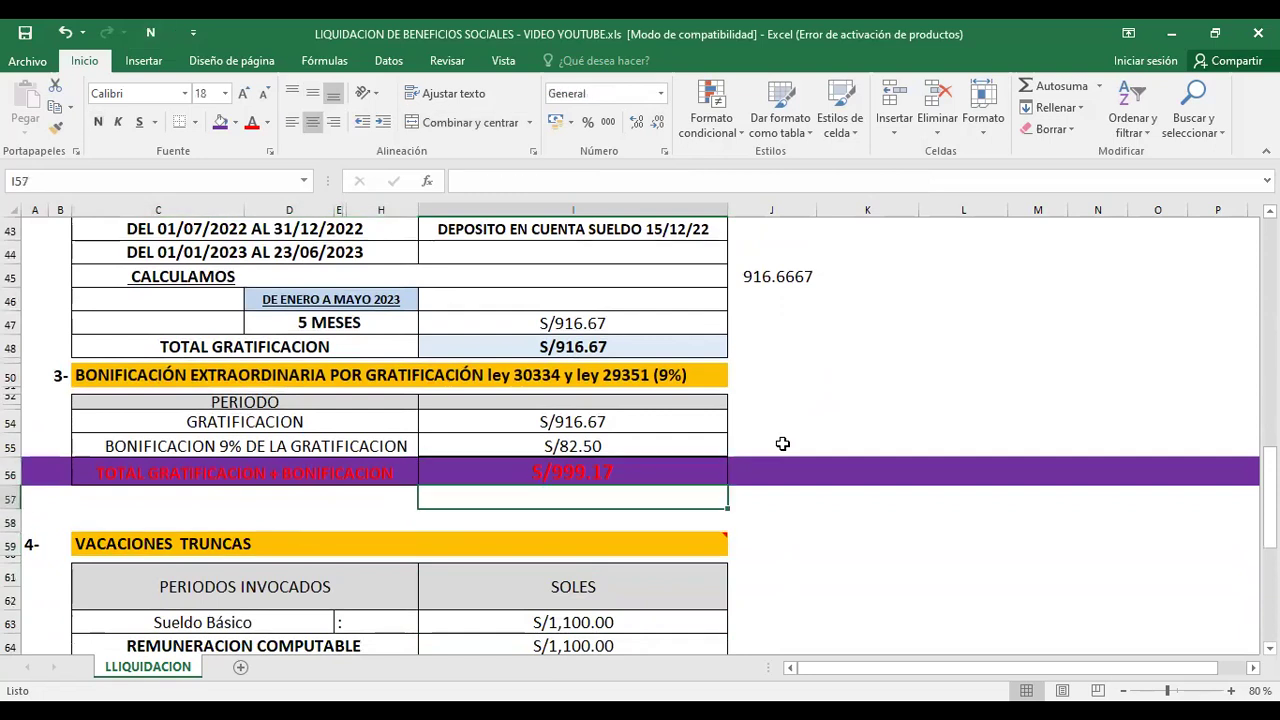
scroll(782, 443, down, 1)
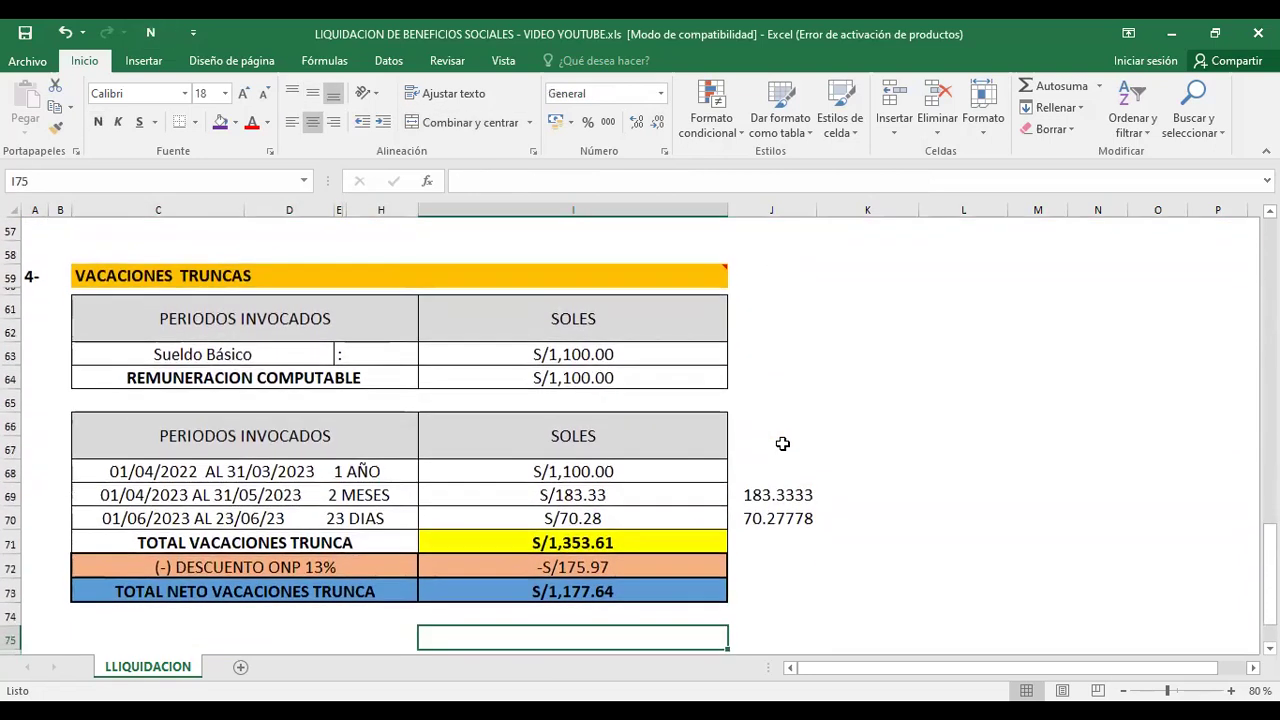
drag(785, 472, 782, 542)
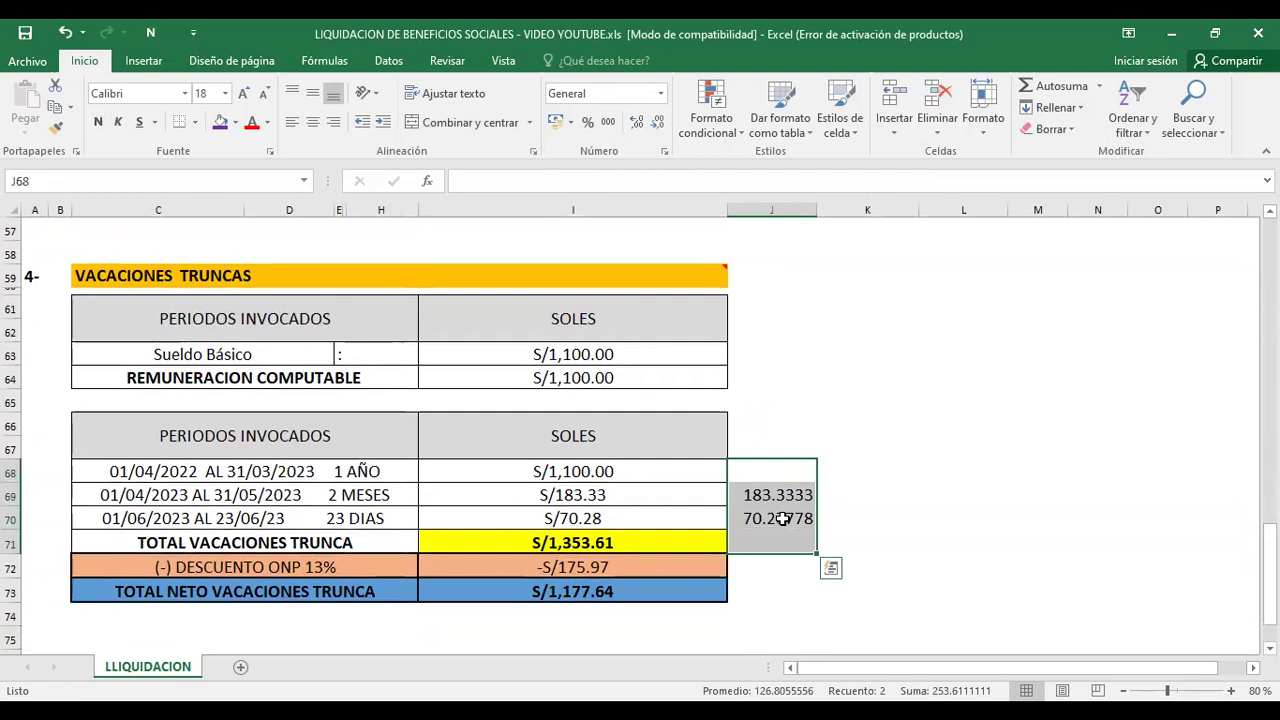
key(Delete)
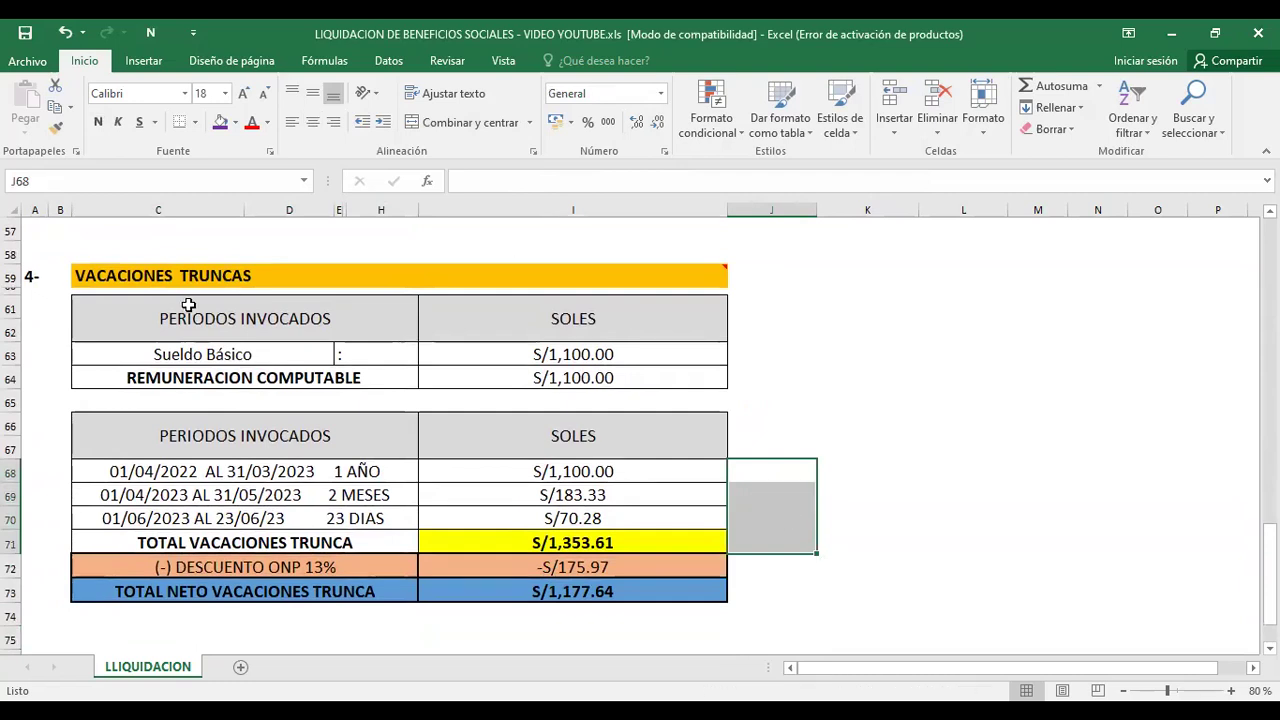
Review the VACACIONES TRUNCAS heading, its Sueldo Básico row and the REMUNERACION COMPUTABLE formula in I64.
click(168, 286)
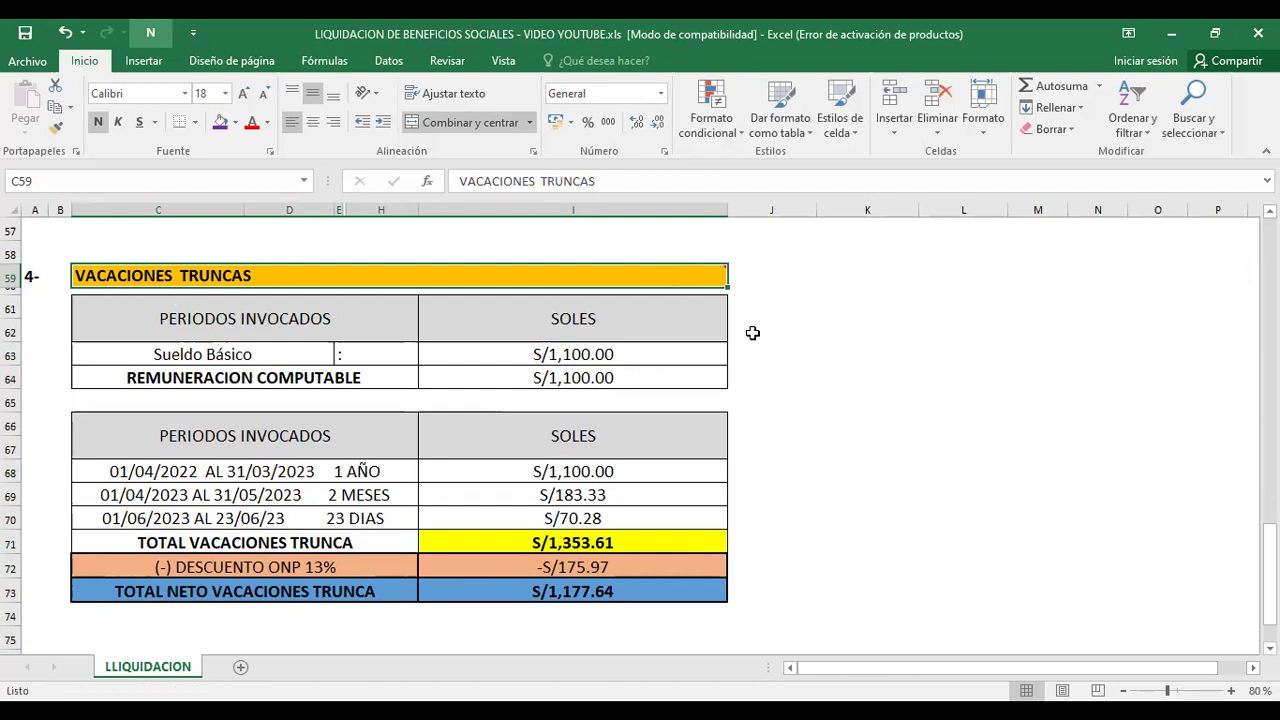
click(653, 327)
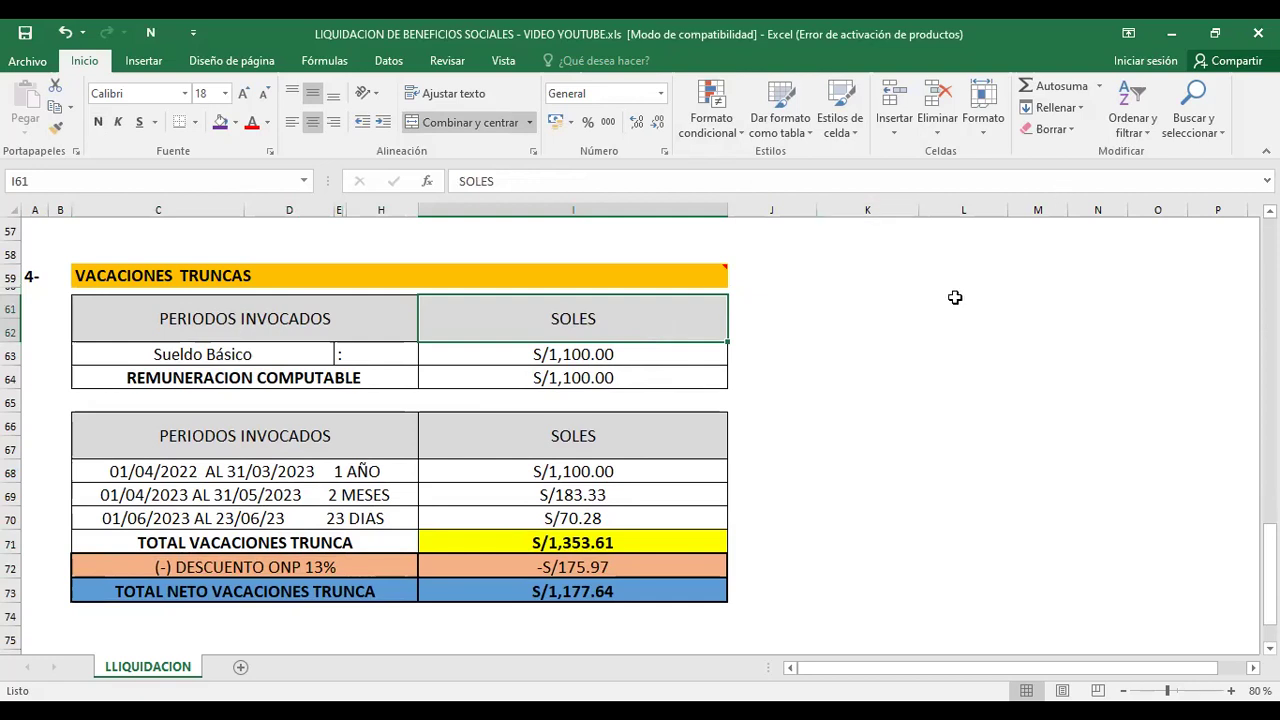
click(871, 331)
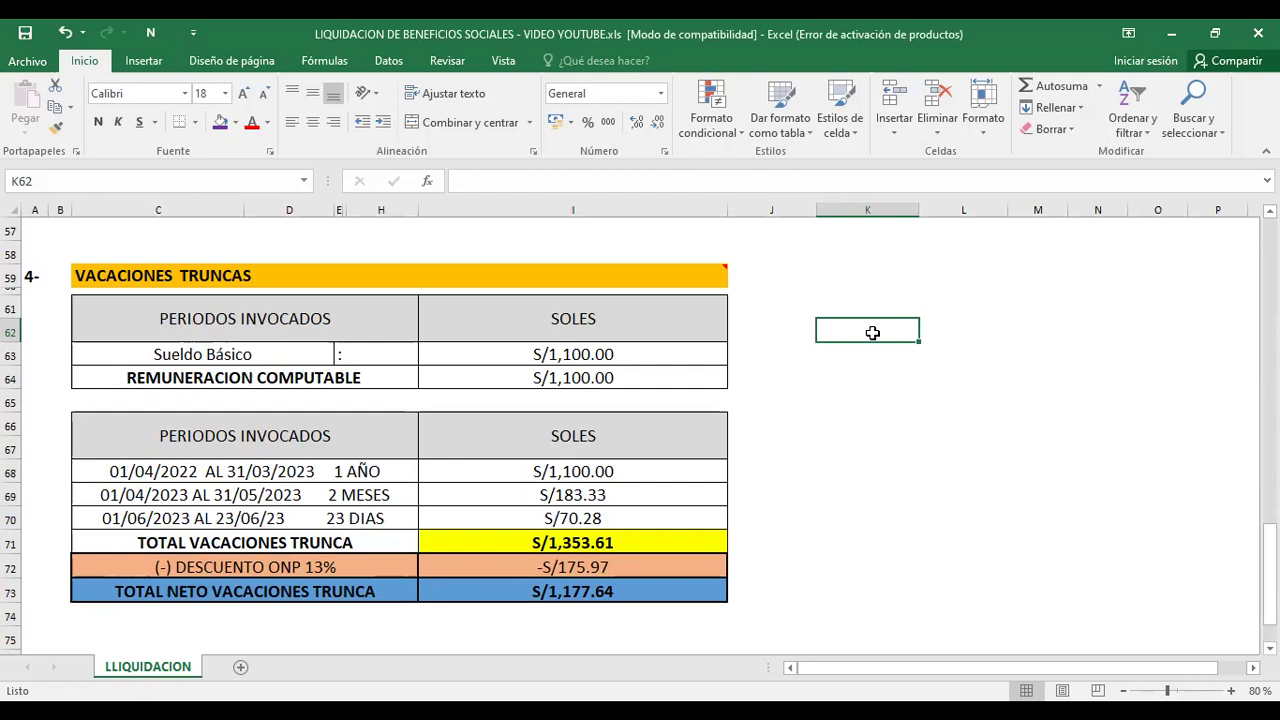
key(Down)
key(Left)
key(Left)
key(Left)
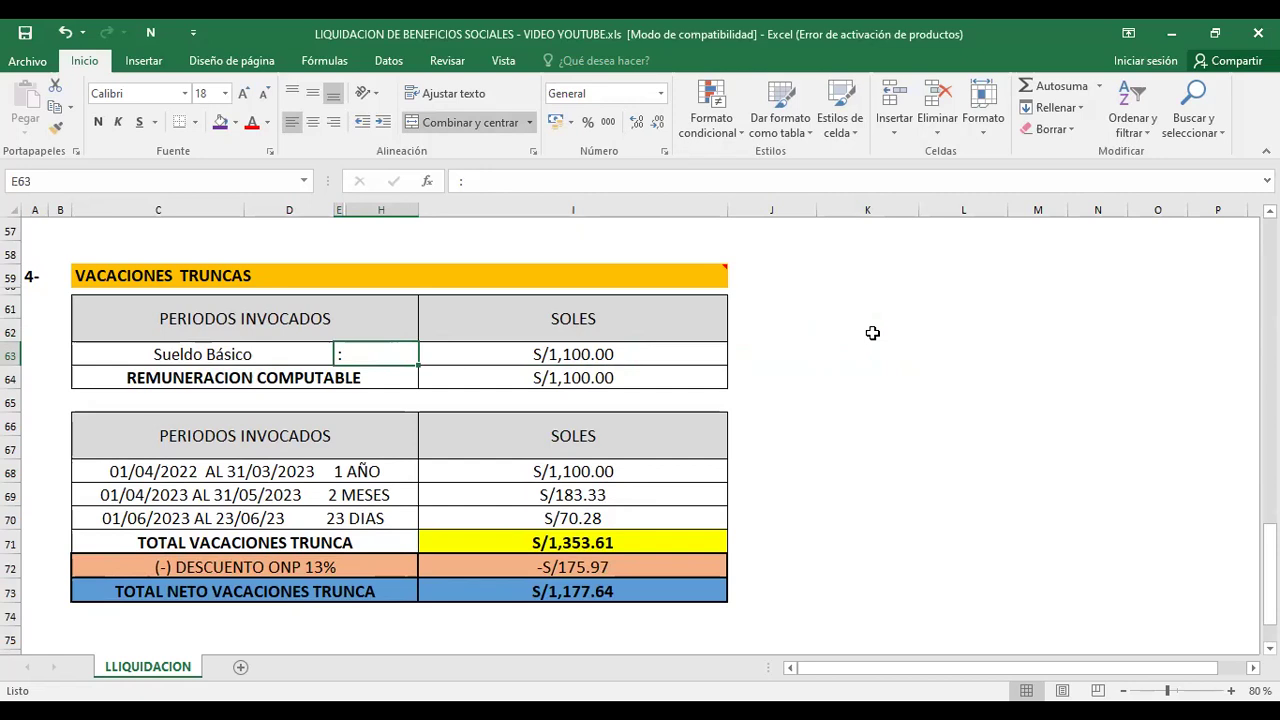
key(Right)
key(Down)
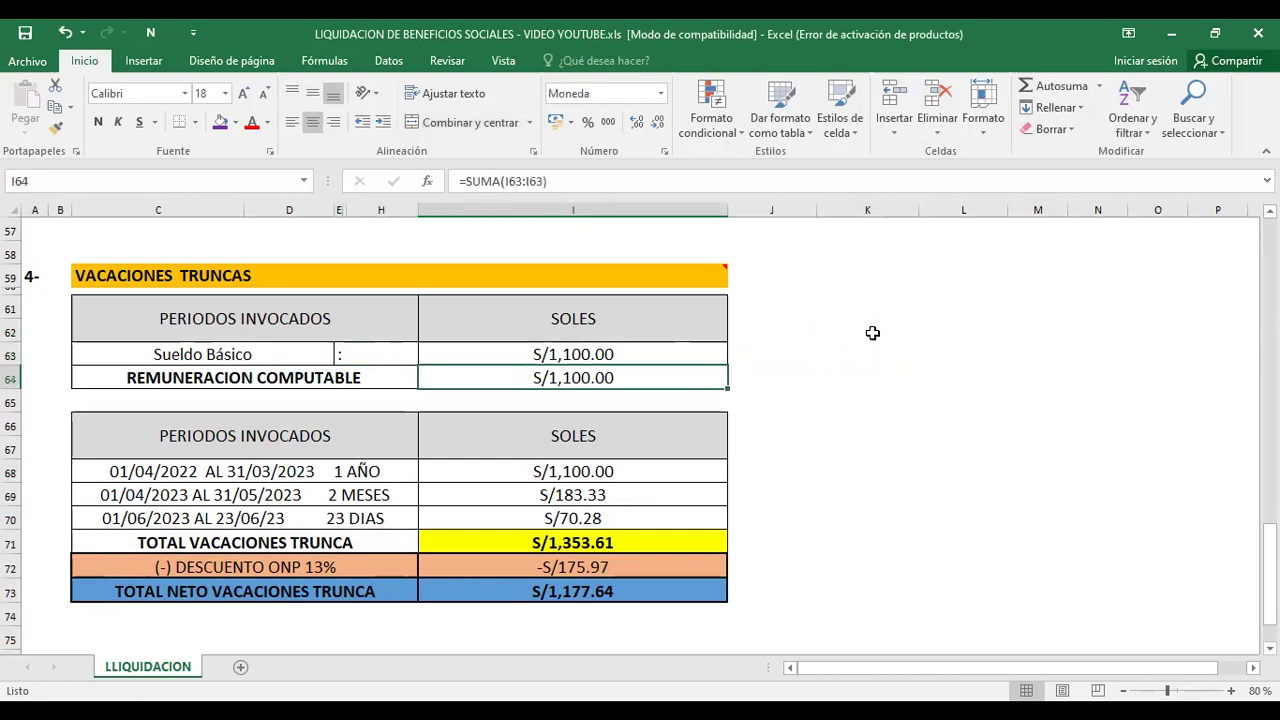
Check the 1 AÑO vacation formula in I68 and look over the rows down to TOTAL DE LIQUIDACION DE BENEFICIOS SOCIALES.
key(Down)
key(Down)
key(Down)
key(Down)
key(Down)
key(Down)
key(Down)
key(Down)
key(Down)
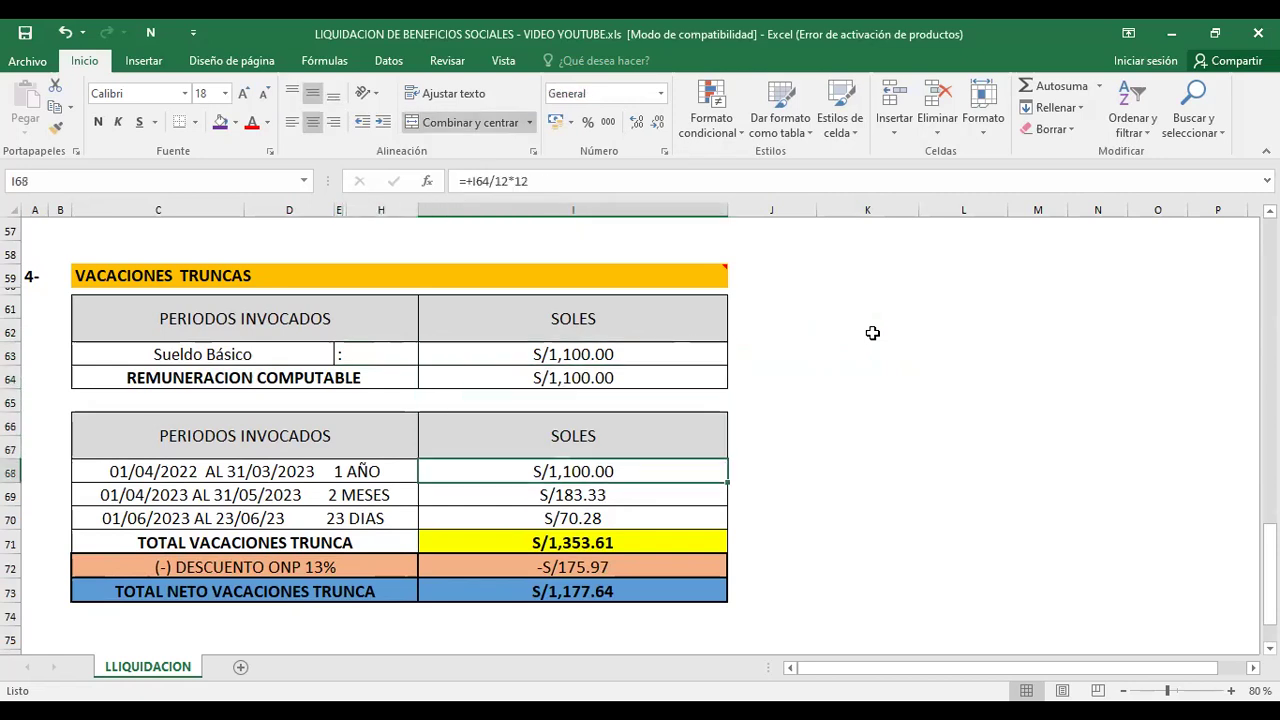
key(Down)
key(Down)
key(Down)
key(Down)
key(Down)
key(Down)
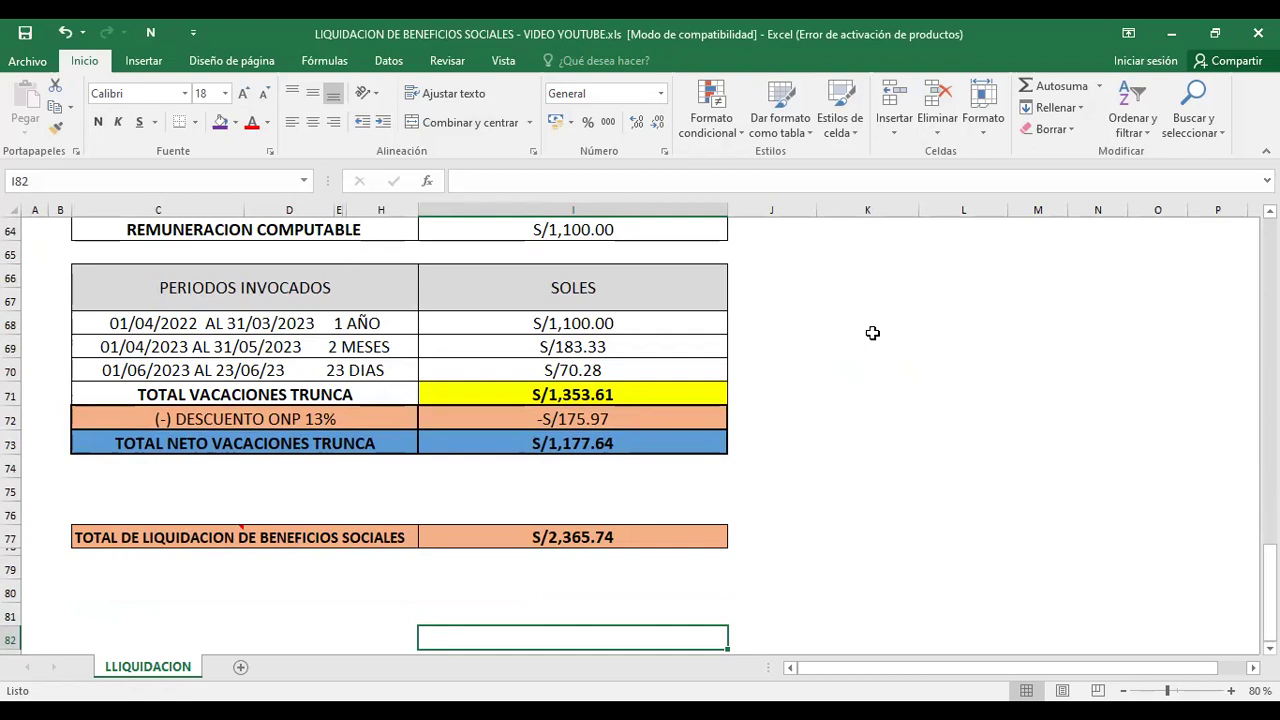
Return to the DATOS block at the start of the sheet and review the employee's hire date, termination date and length of service.
key(Up)
key(Up)
key(Up)
key(Up)
key(Up)
key(Up)
key(Up)
key(Up)
key(Up)
key(Up)
key(Up)
key(Up)
key(Up)
key(Up)
key(Up)
key(Up)
key(Up)
key(Up)
key(Up)
key(Up)
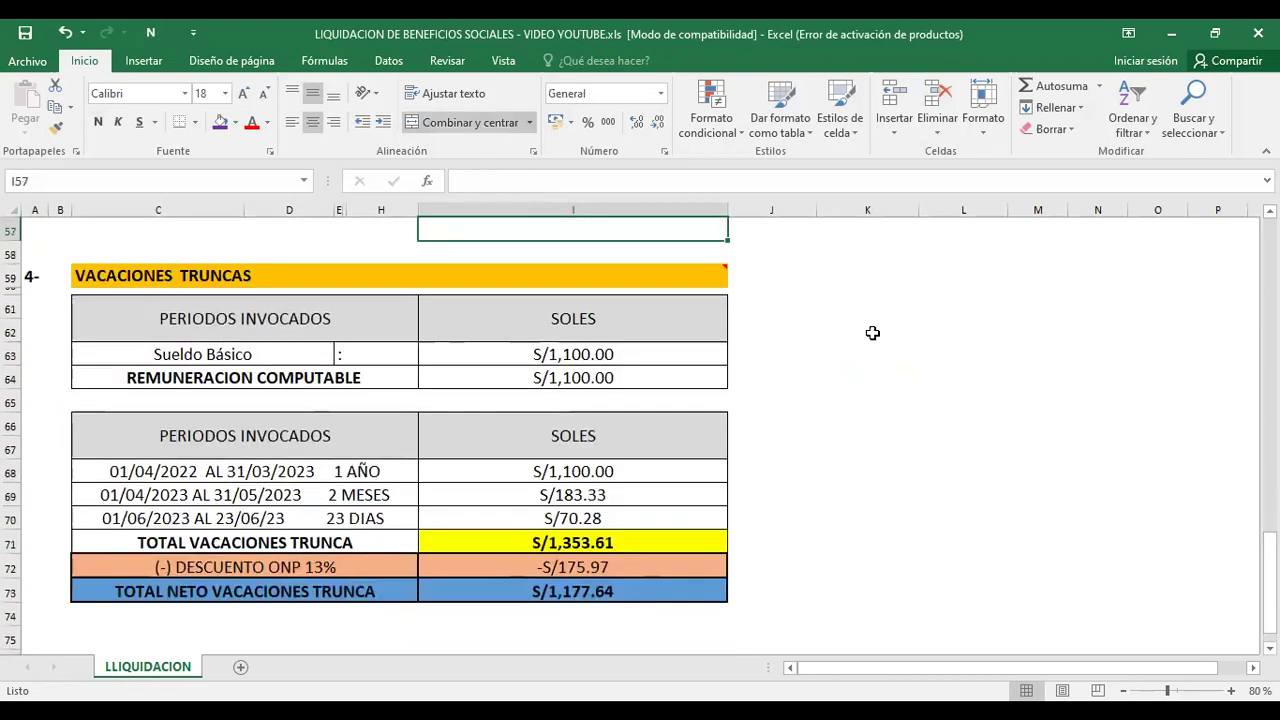
key(Up)
key(Up)
key(Up)
key(Up)
key(Up)
key(Up)
key(Up)
key(Up)
key(Up)
key(Up)
key(Up)
key(Up)
key(Up)
key(Up)
key(Up)
key(Up)
key(Up)
key(Up)
key(Up)
key(Up)
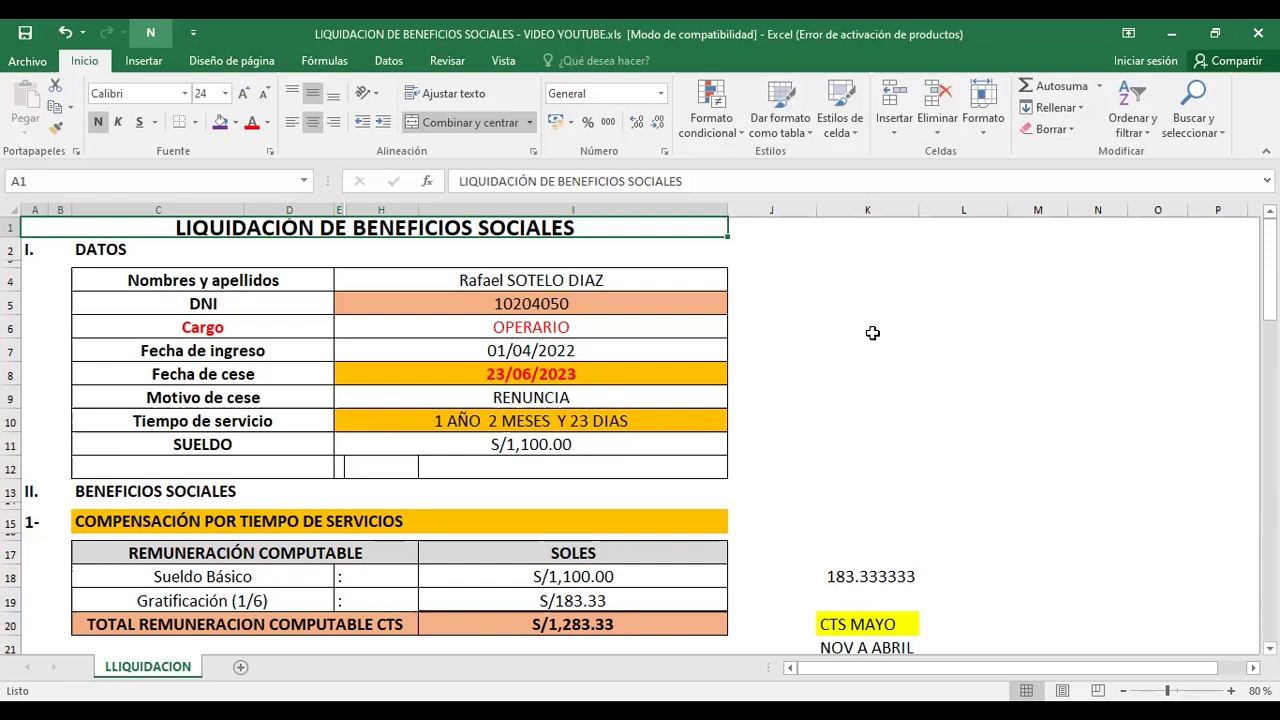
Go from the DATOS block through every benefits section to VACACIONES TRUNCAS and check the 1 AÑO period label in C68.
key(Down)
key(Down)
key(Down)
key(Down)
key(Down)
key(Down)
key(Down)
key(Down)
key(Down)
key(Down)
key(Down)
key(Down)
key(Down)
key(Down)
key(Down)
key(Down)
key(Down)
key(Down)
key(Down)
key(Down)
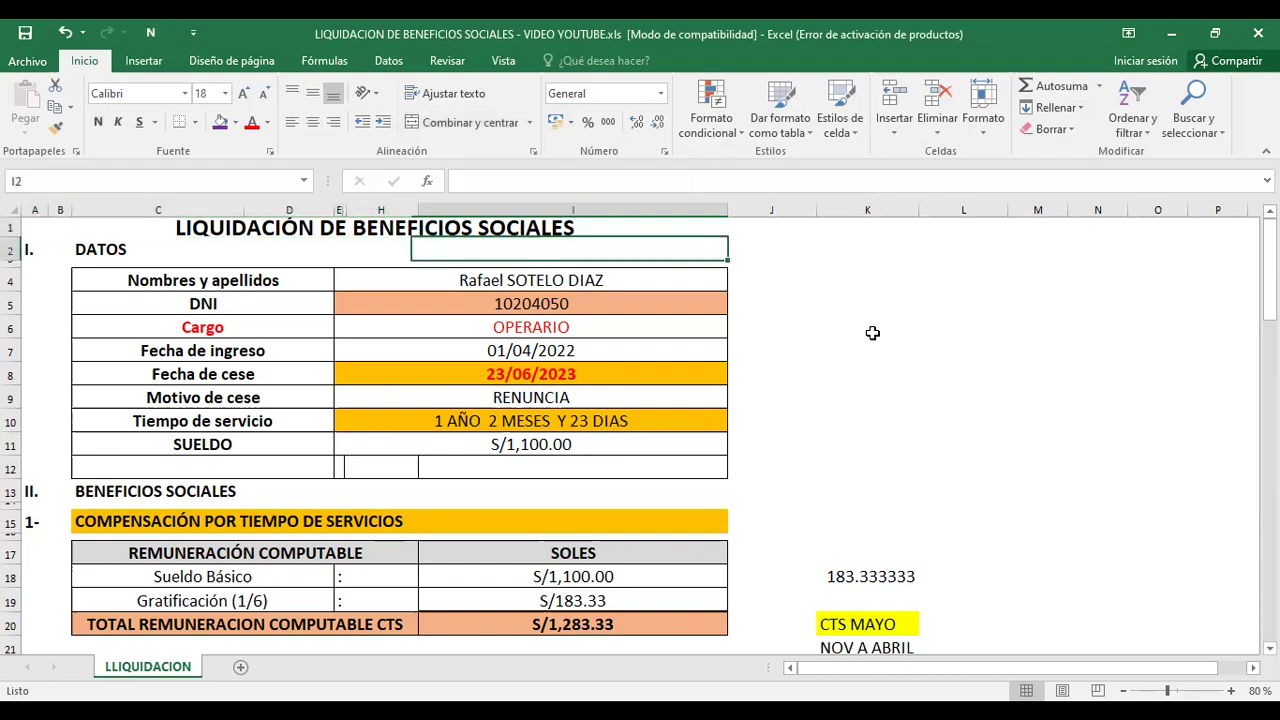
key(Down)
key(Down)
key(Down)
key(Down)
key(Down)
key(Down)
key(Down)
key(Down)
key(Down)
key(Down)
key(Down)
key(Down)
key(Down)
key(Down)
key(Down)
key(Down)
key(Down)
key(Down)
key(Down)
key(Down)
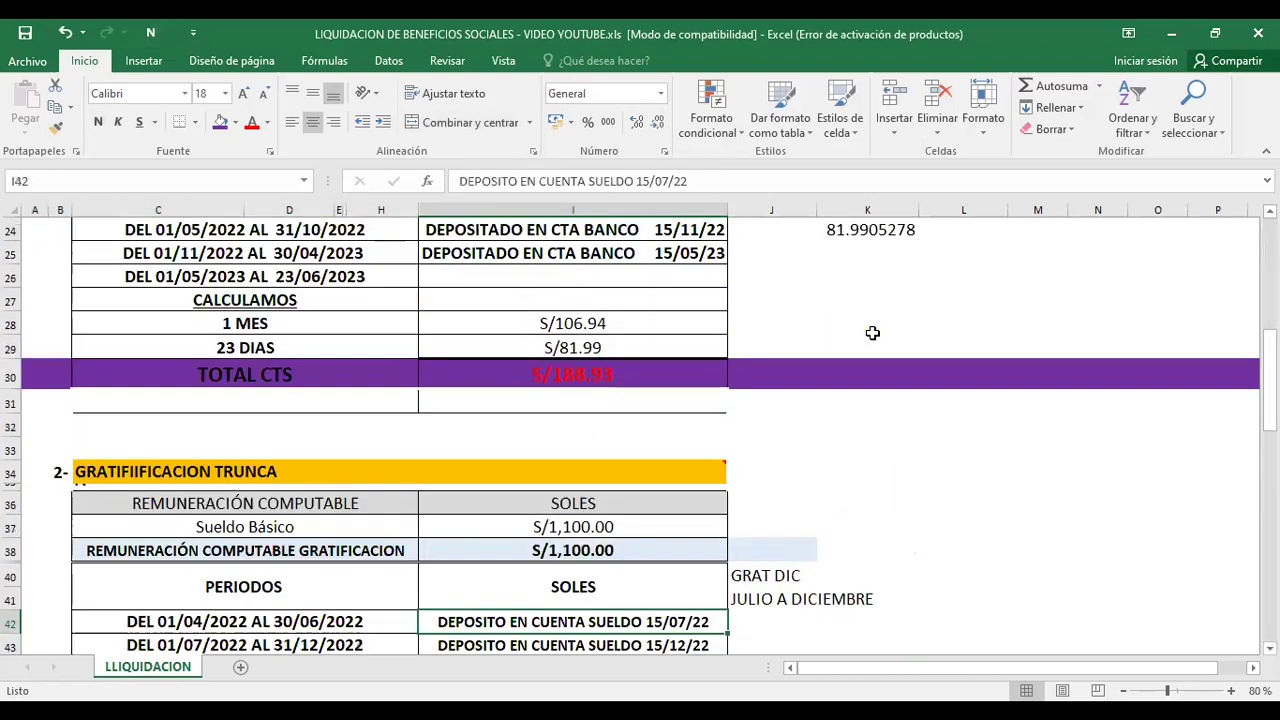
key(Down)
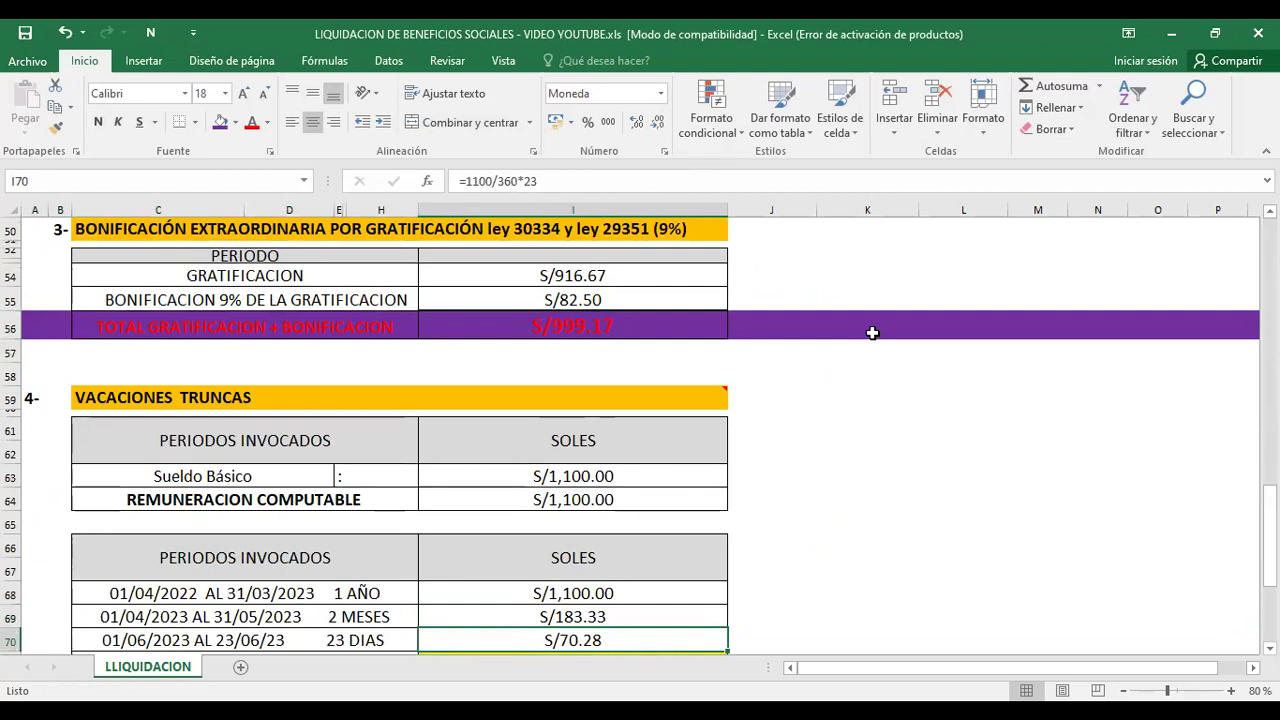
key(Down)
key(Down)
key(Down)
key(Down)
key(Down)
key(Down)
key(Down)
key(Down)
key(Down)
key(Down)
key(Down)
key(Down)
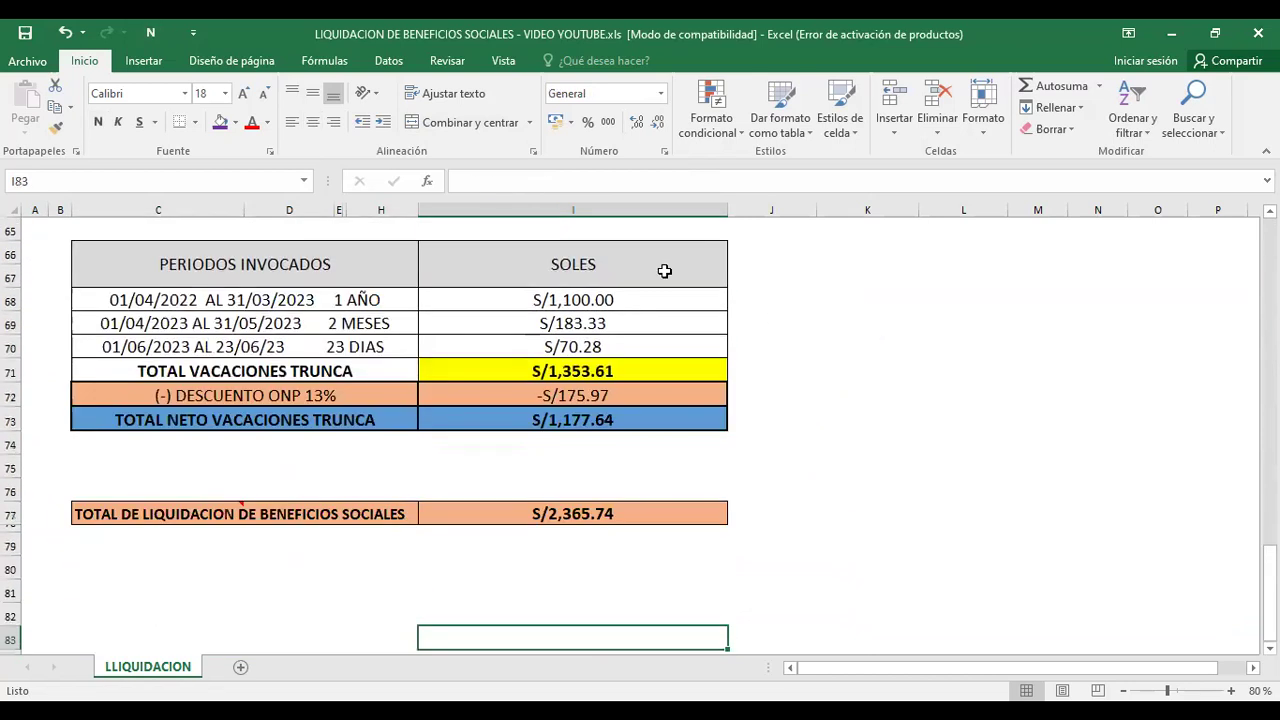
click(209, 304)
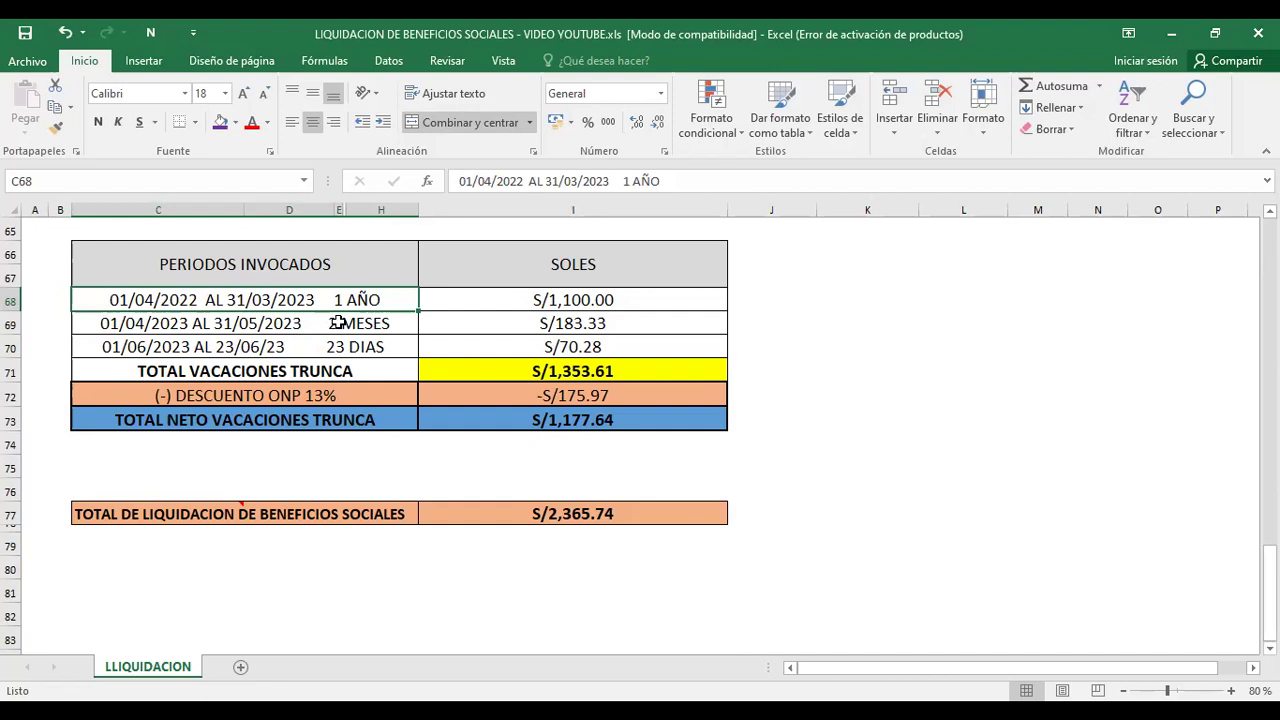
Review the VACACIONES TRUNCAS heading and the Sueldo Básico and REMUNERACION COMPUTABLE rows that form the vacation base.
click(598, 300)
key(Up)
key(Up)
key(Up)
key(Up)
key(Up)
key(Up)
key(Up)
key(Down)
key(Down)
key(Down)
key(Down)
key(Right)
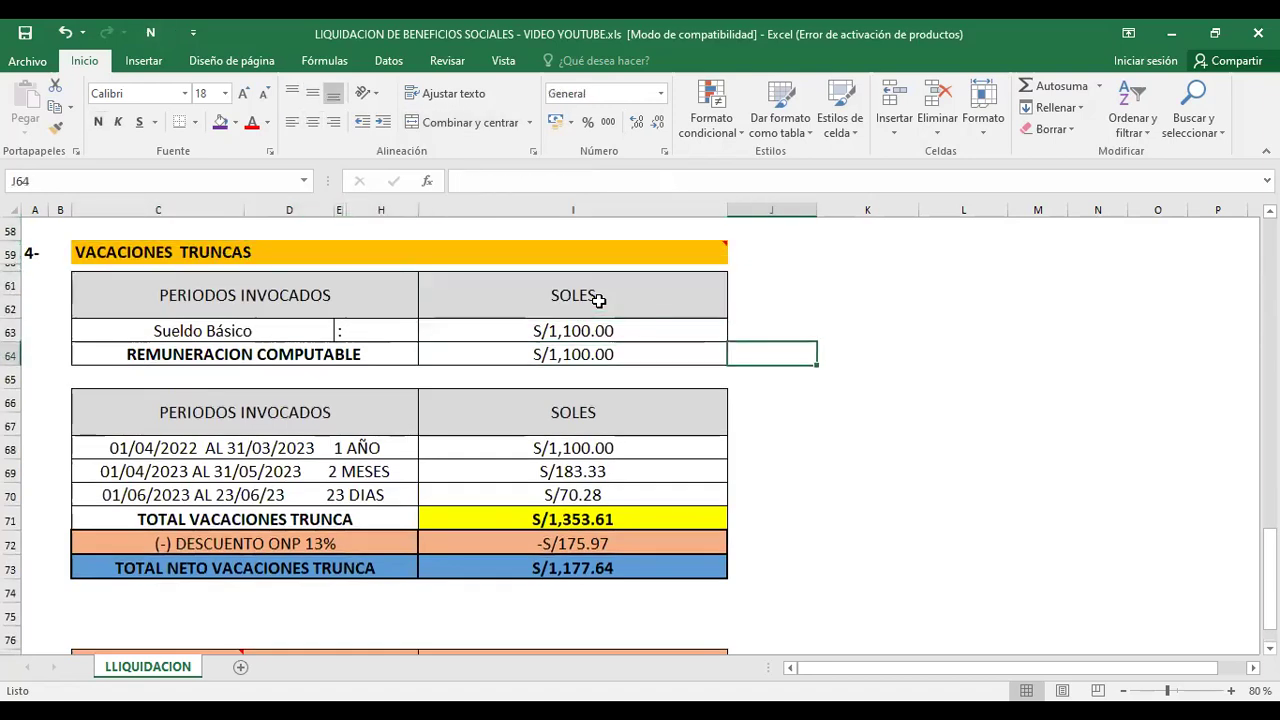
key(Right)
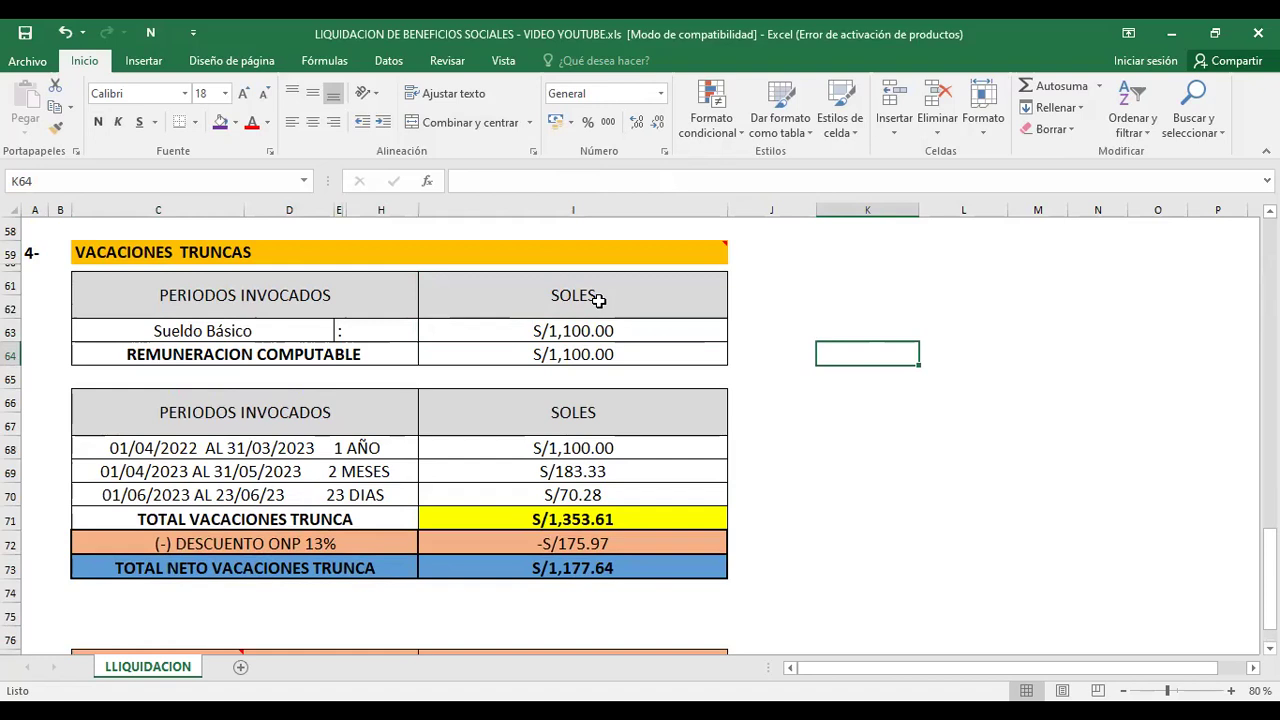
Compare the 1 AÑO vacation formula in I68 with the REMUNERACION COMPUTABLE formula in I64.
key(Down)
key(Down)
key(Down)
key(Down)
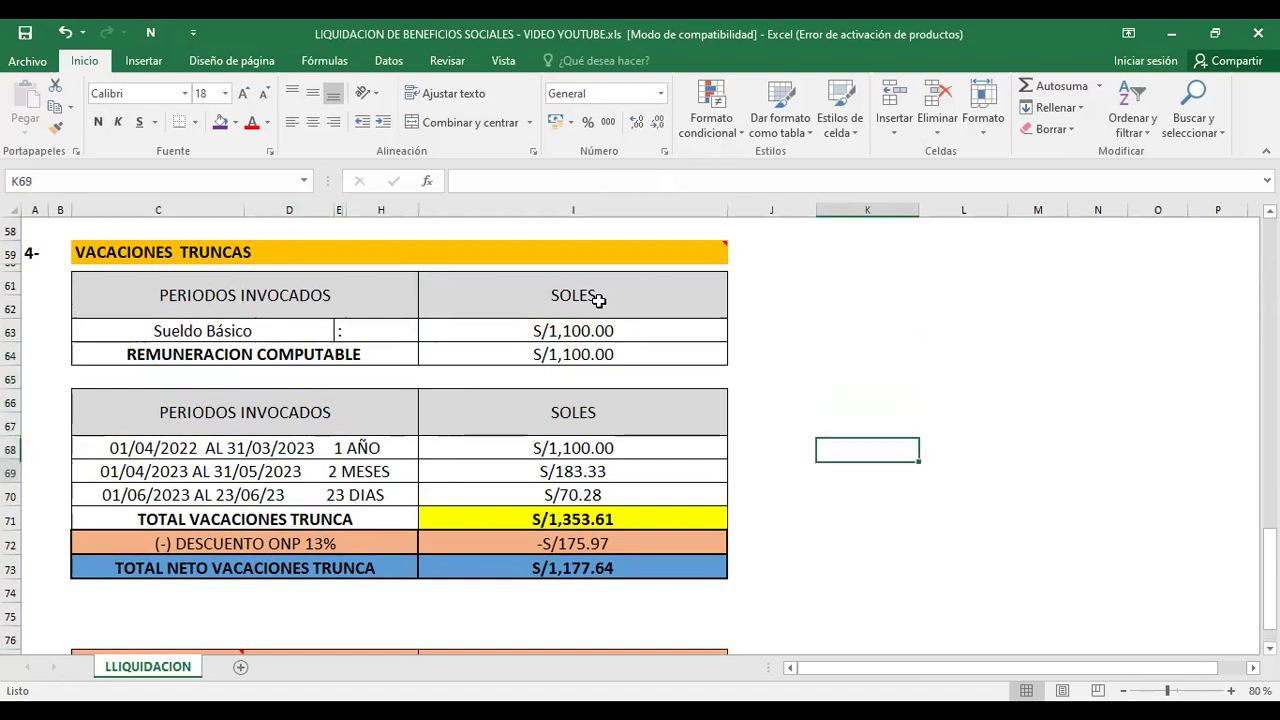
key(Left)
key(Left)
key(Up)
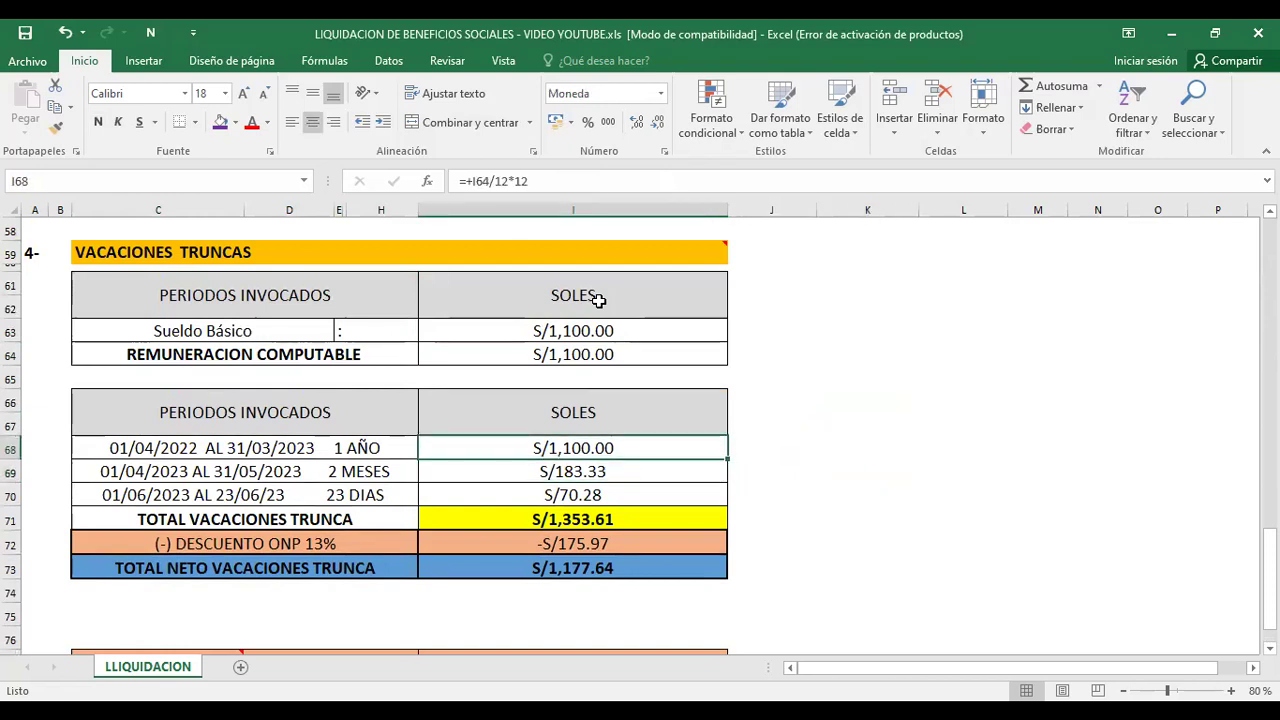
key(Up)
key(Down)
key(Down)
key(Up)
key(Up)
key(Up)
key(Up)
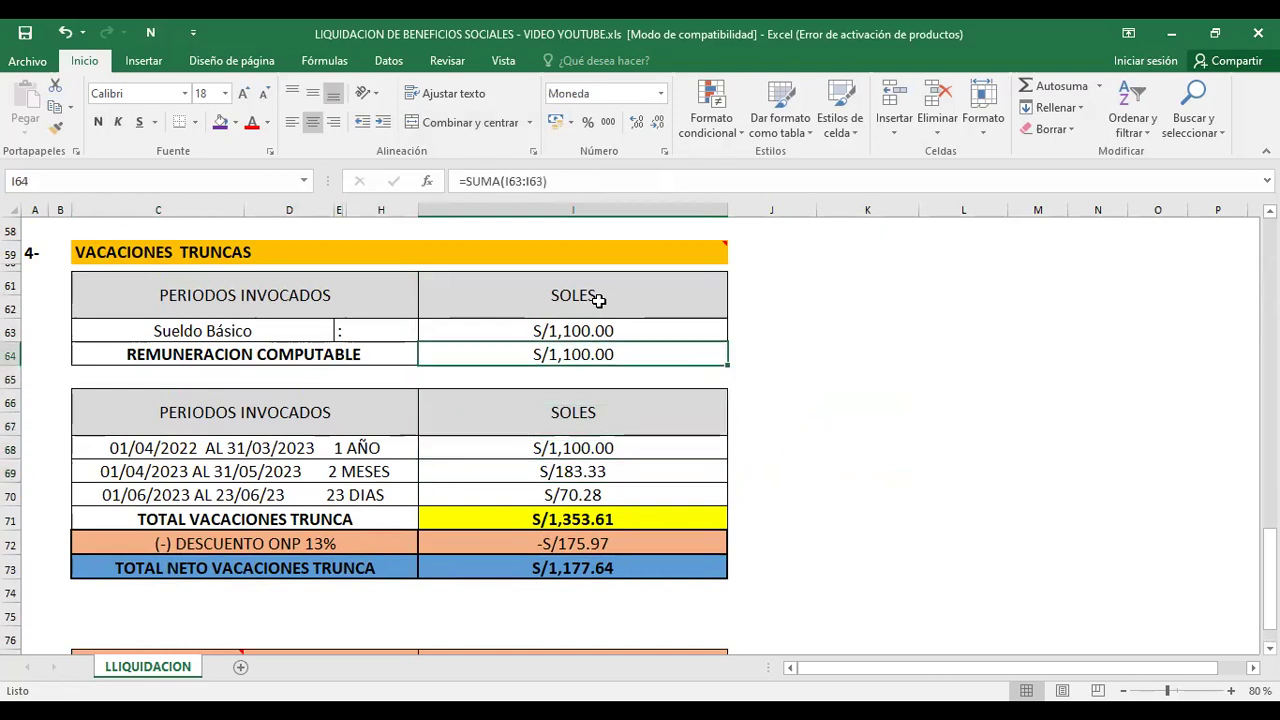
key(Down)
key(Down)
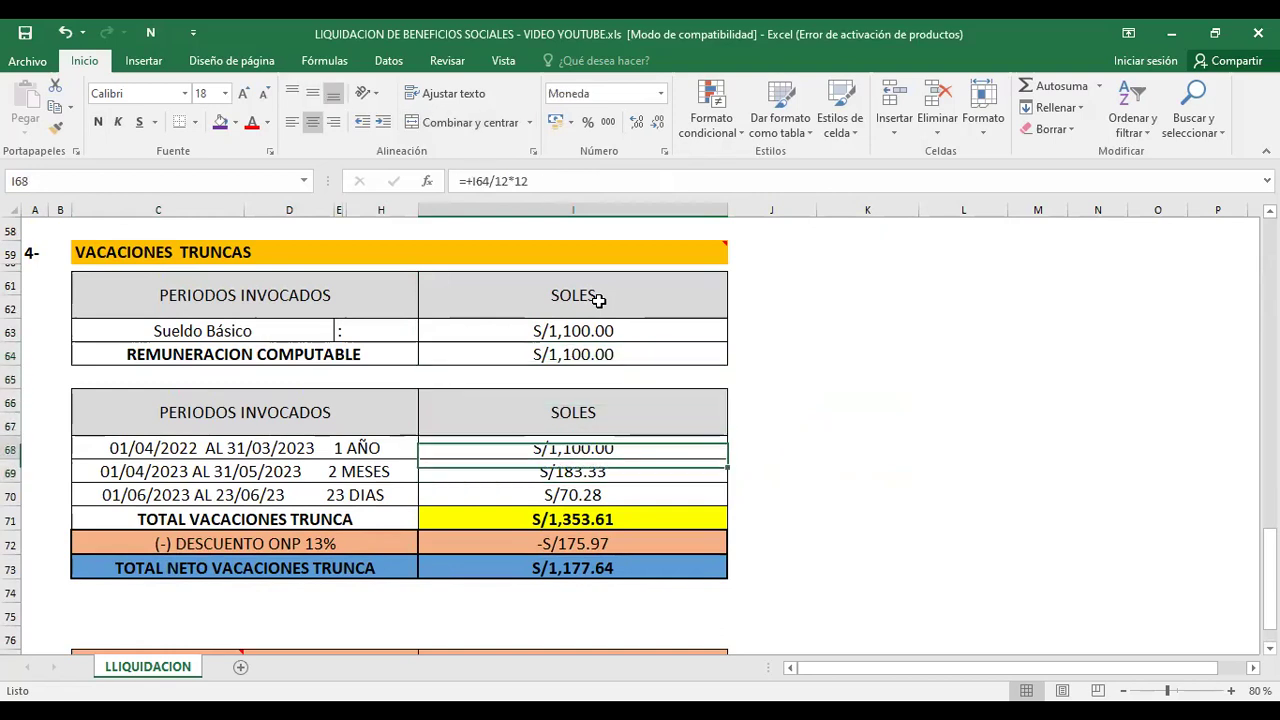
key(Down)
Calculate the 2 MESES vacation amount in J69 with the formula +I64/12*2.
key(Right)
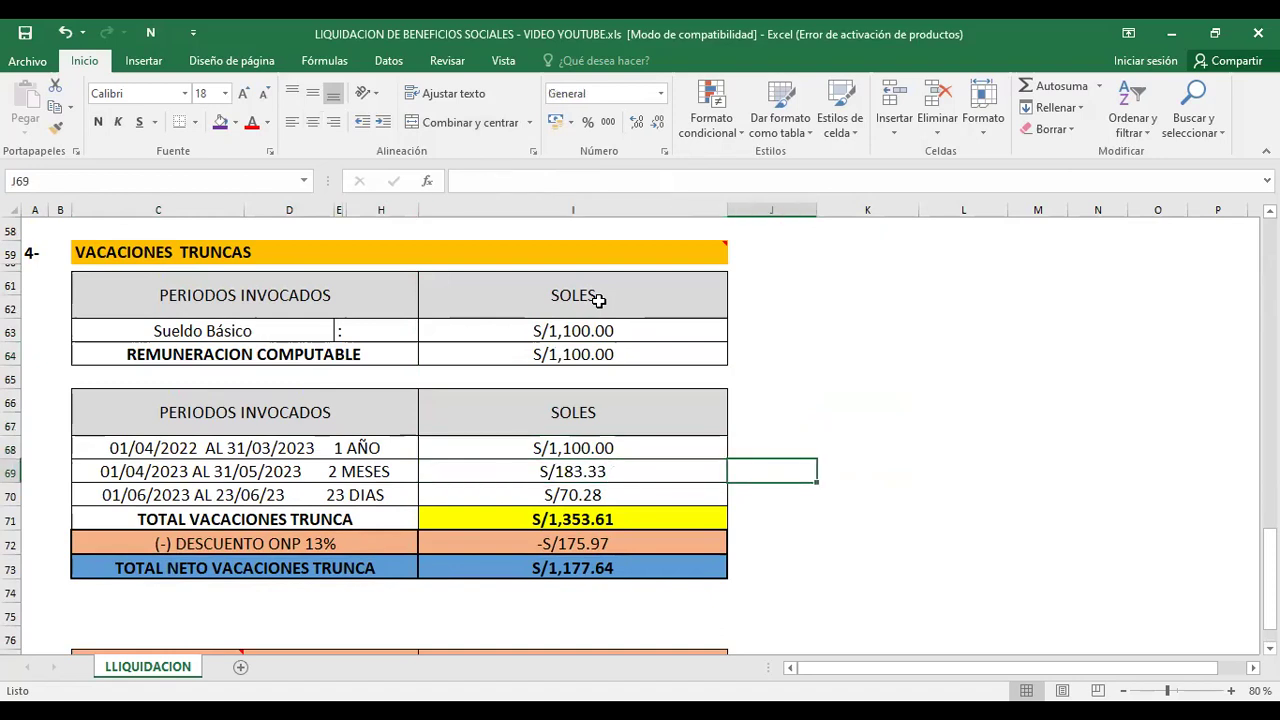
key(Right)
key(Left)
text(+)
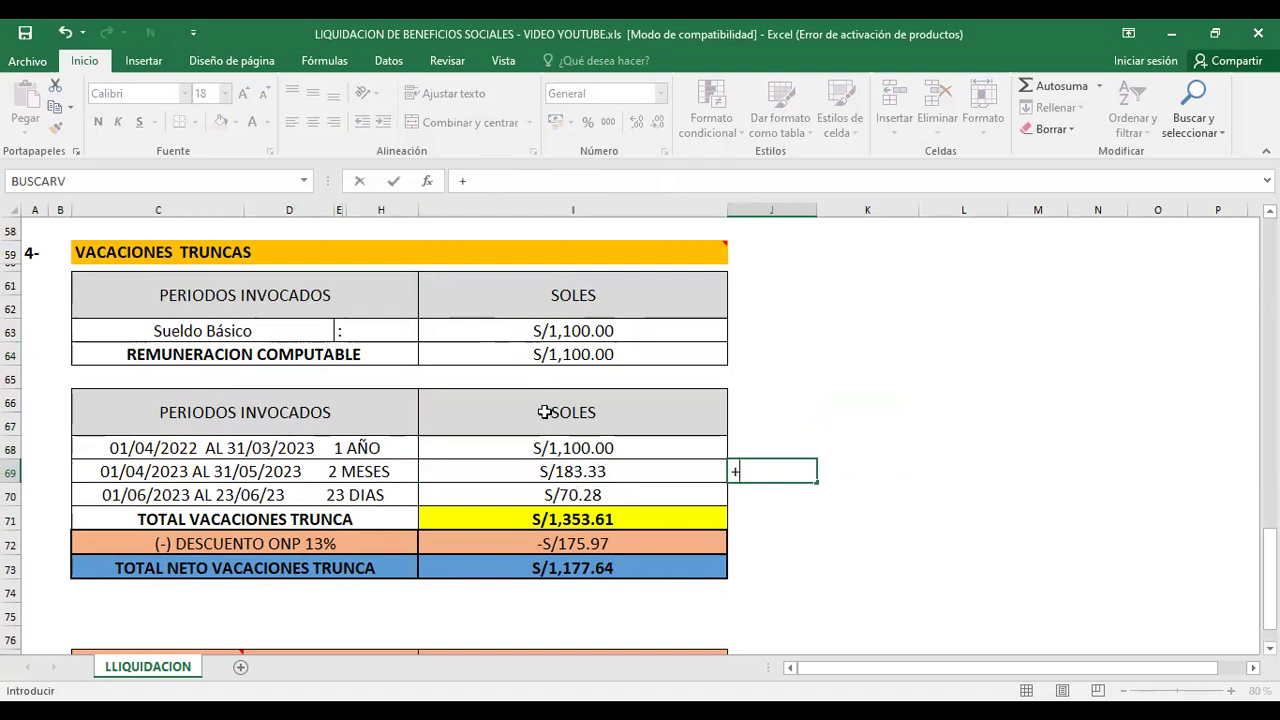
click(539, 358)
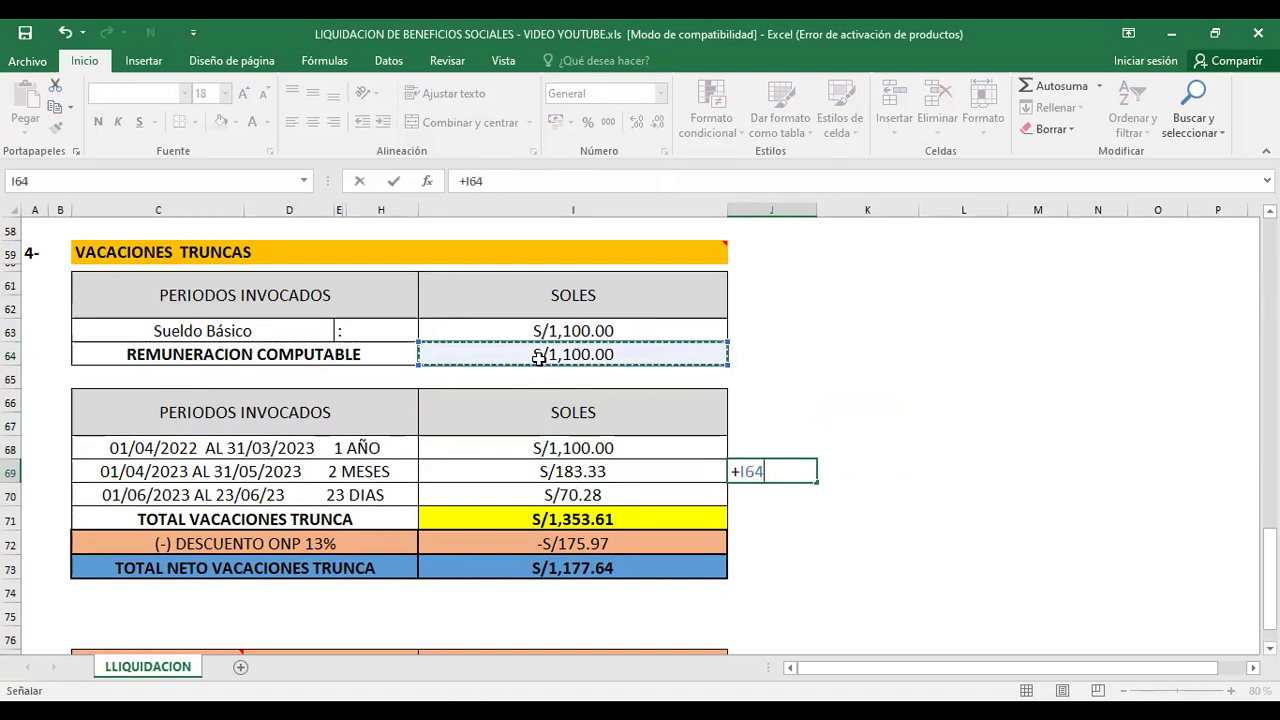
text(/)
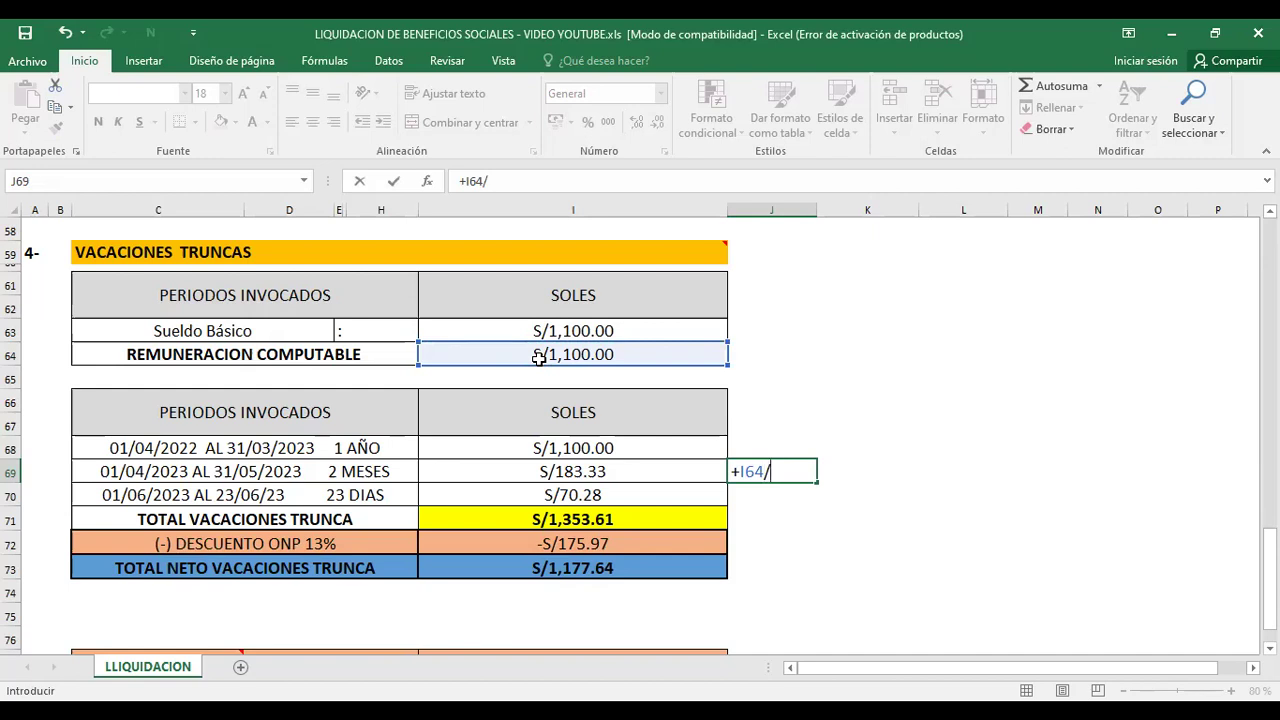
text(12*2)
key(Return)
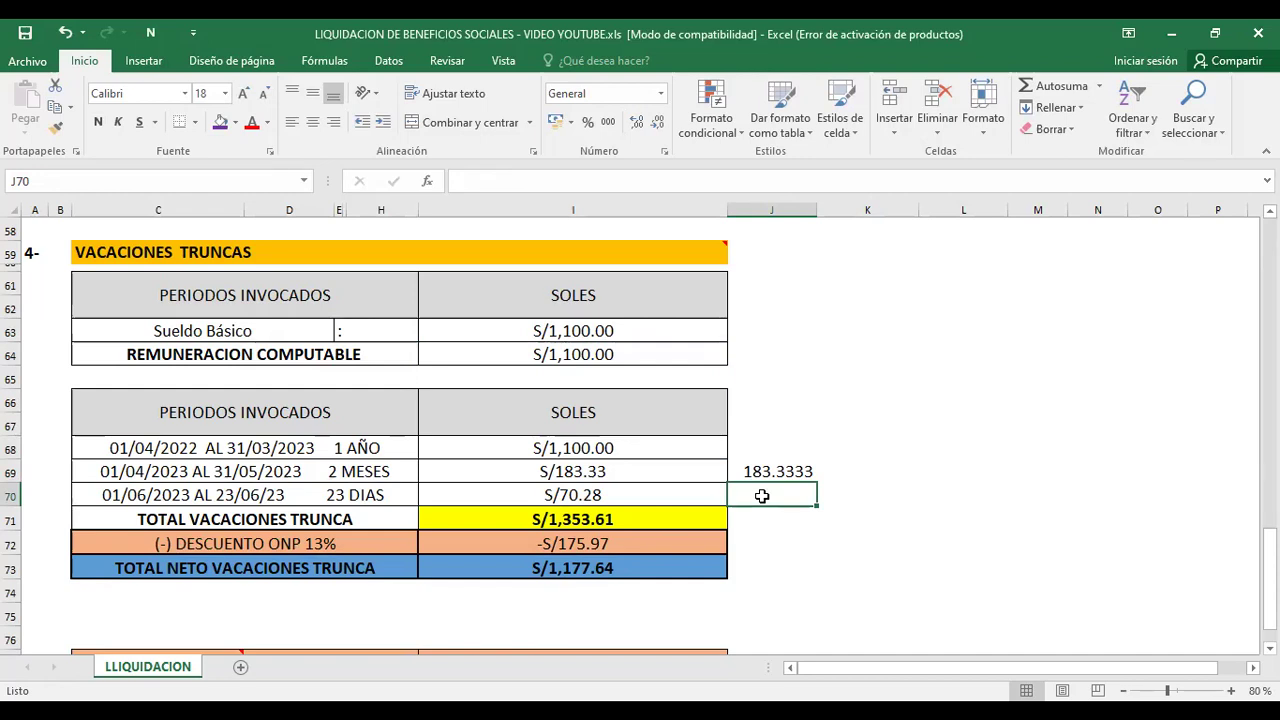
Calculate the 23 DIAS vacation amount in J70 with the formula +I64/360*23.
key(Down)
key(Down)
key(Up)
key(Up)
text(+)
click(592, 352)
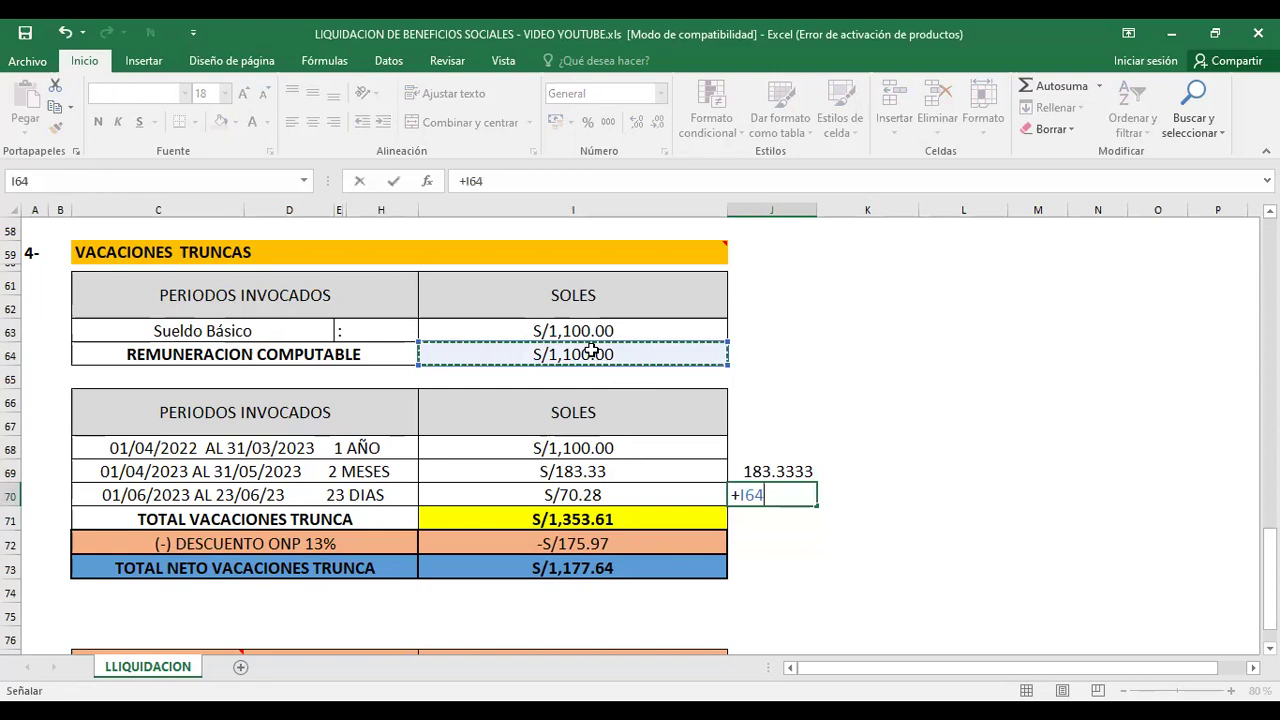
text(/)
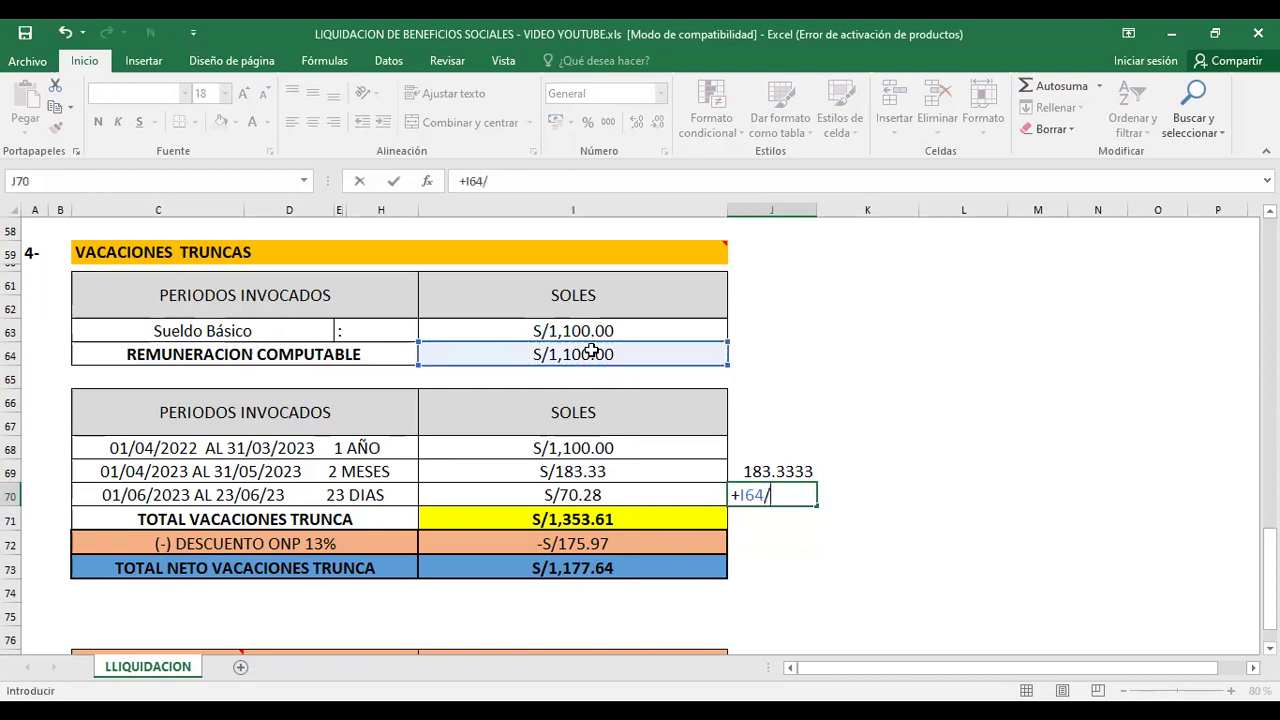
text(360)
text(*23)
key(Return)
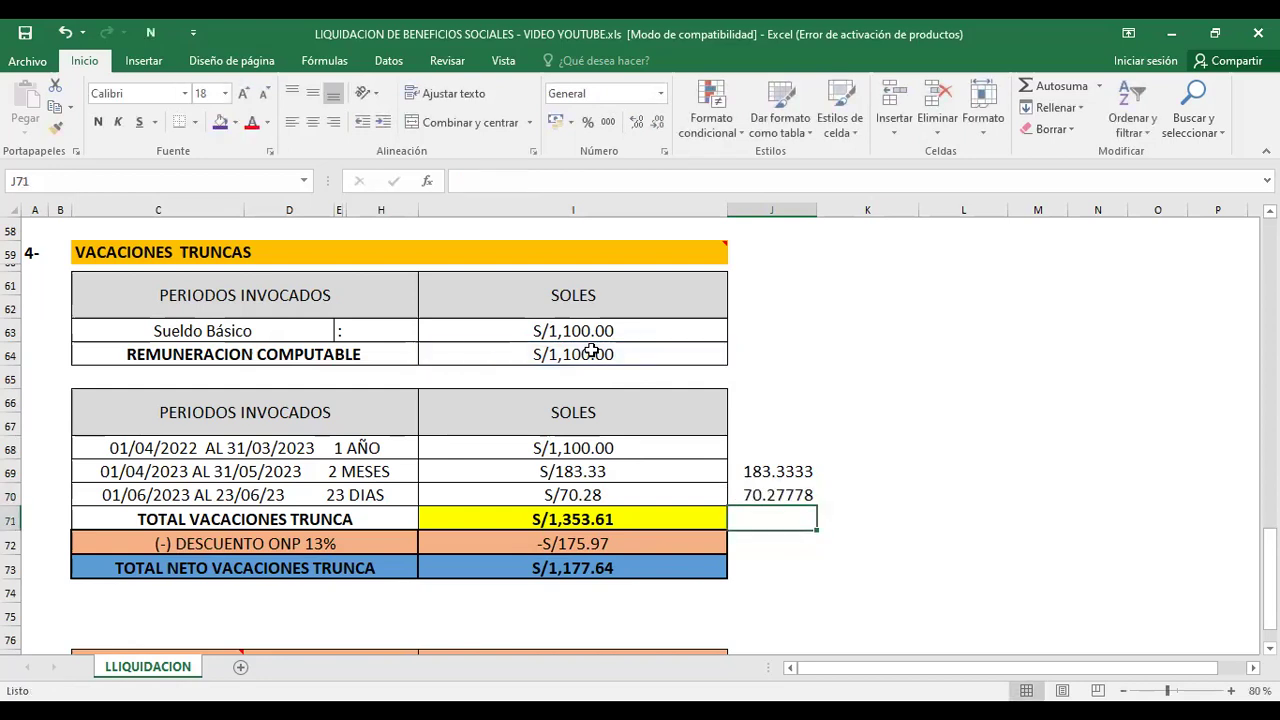
Check the TOTAL VACACIONES TRUNCA sum and its period formulas in I68:I70, and clear the auxiliary calculations in J69:J70.
click(518, 517)
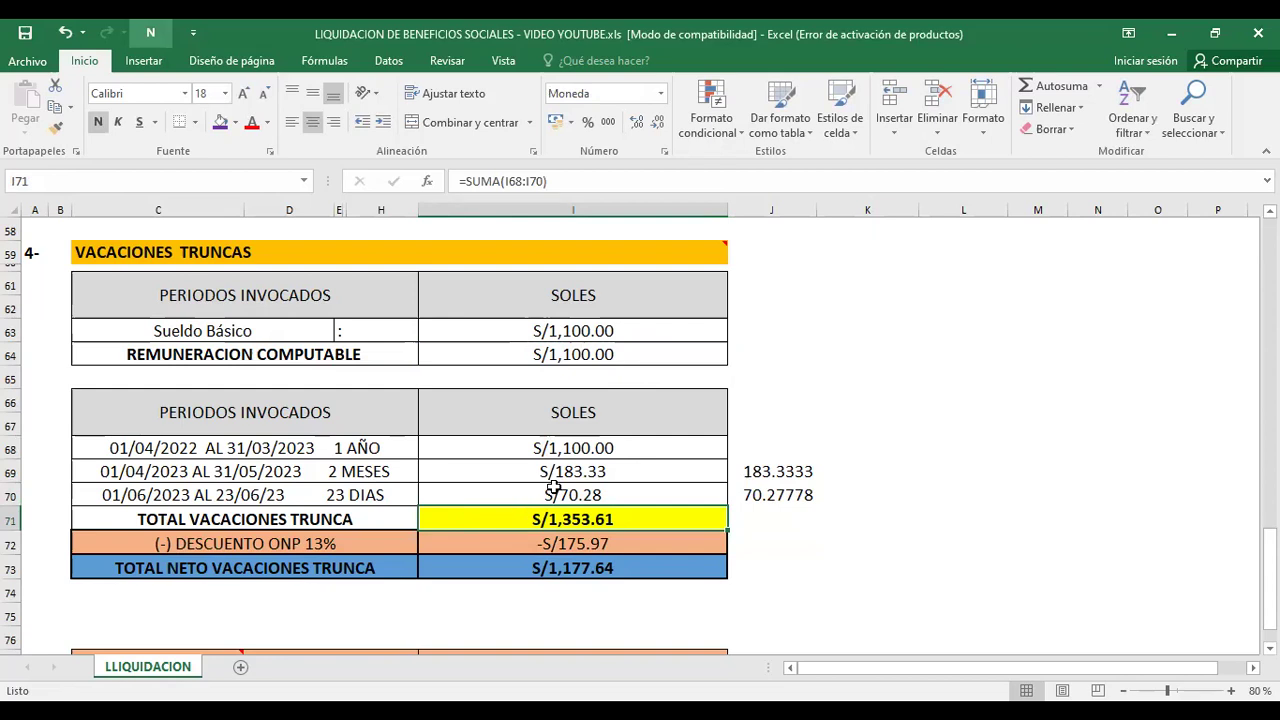
click(612, 447)
click(597, 474)
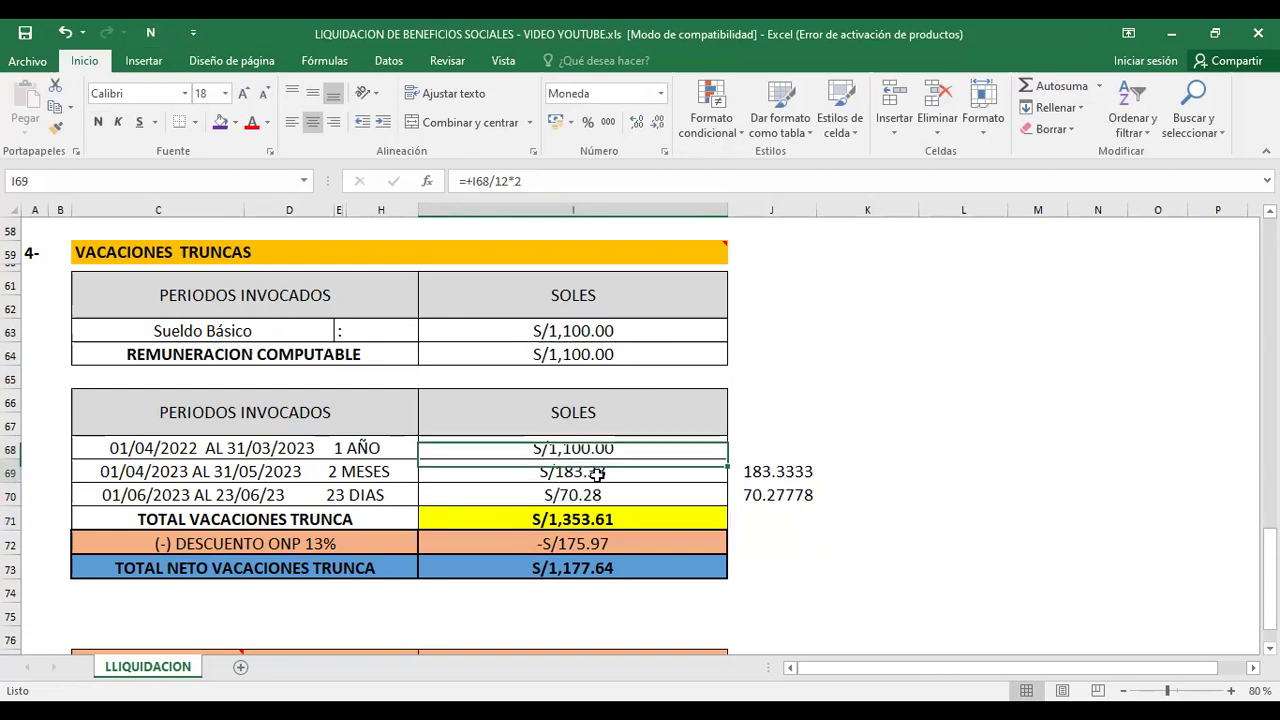
shift+click(596, 490)
click(595, 489)
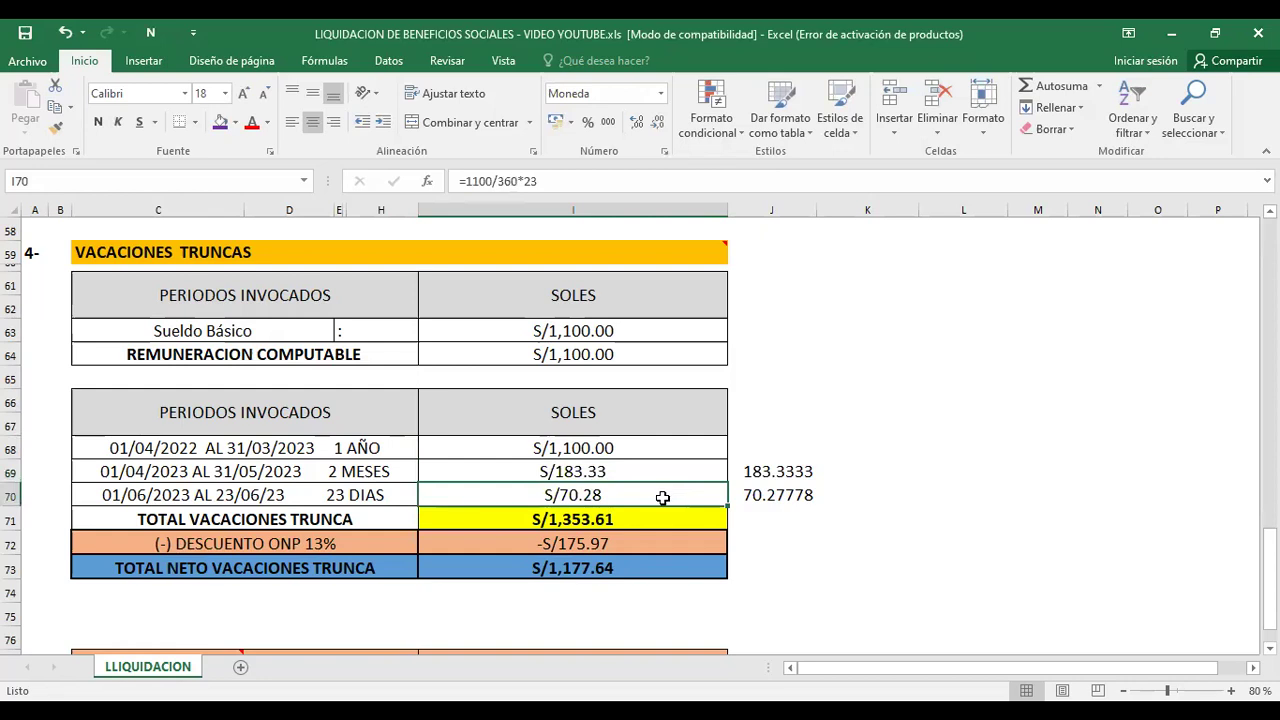
drag(776, 463, 829, 508)
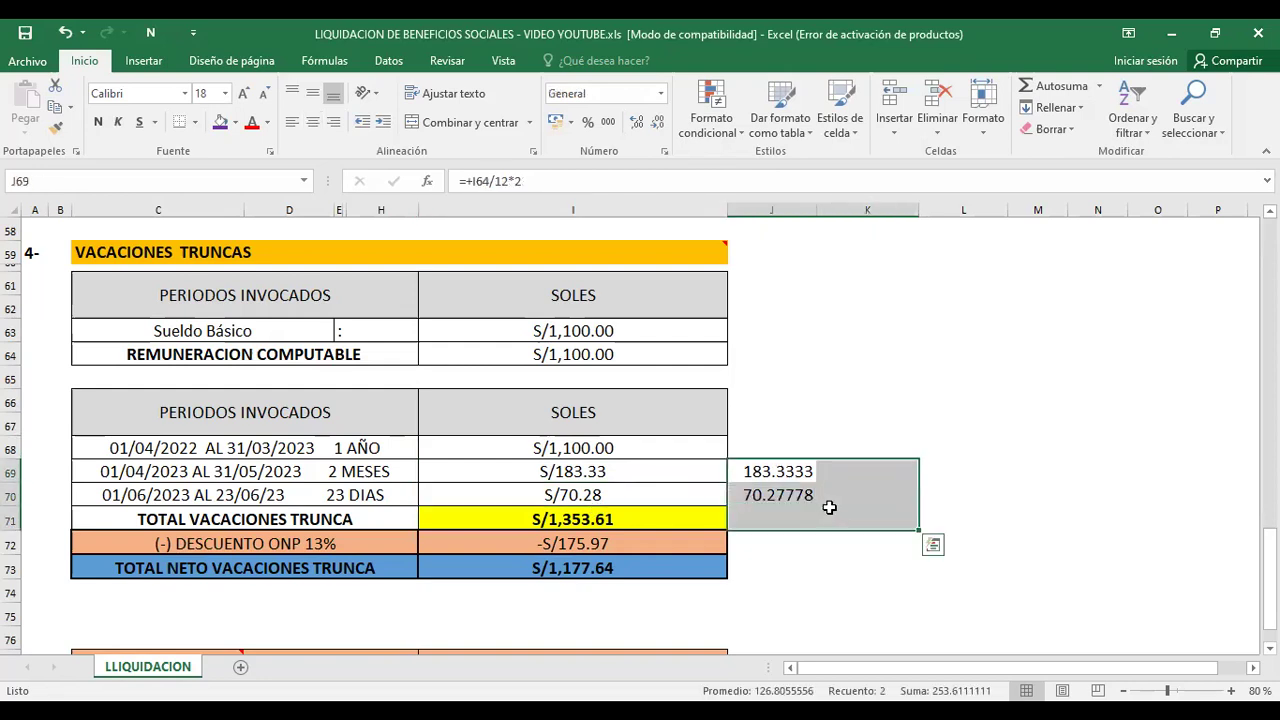
key(Delete)
Examine how the DESCUENTO ONP 13% formula in I72 is derived from TOTAL VACACIONES TRUNCA in I71.
key(Down)
key(Down)
key(Down)
key(Down)
key(Down)
key(Down)
key(Down)
key(Down)
key(Down)
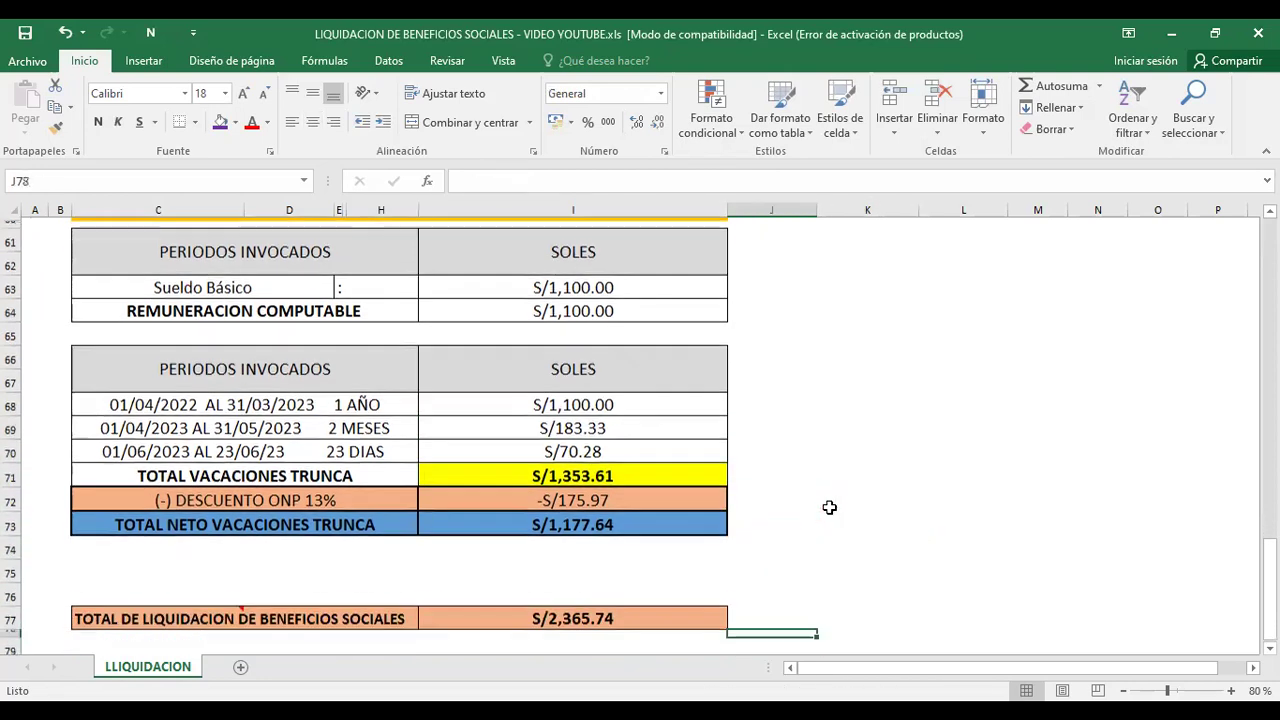
key(Down)
key(Down)
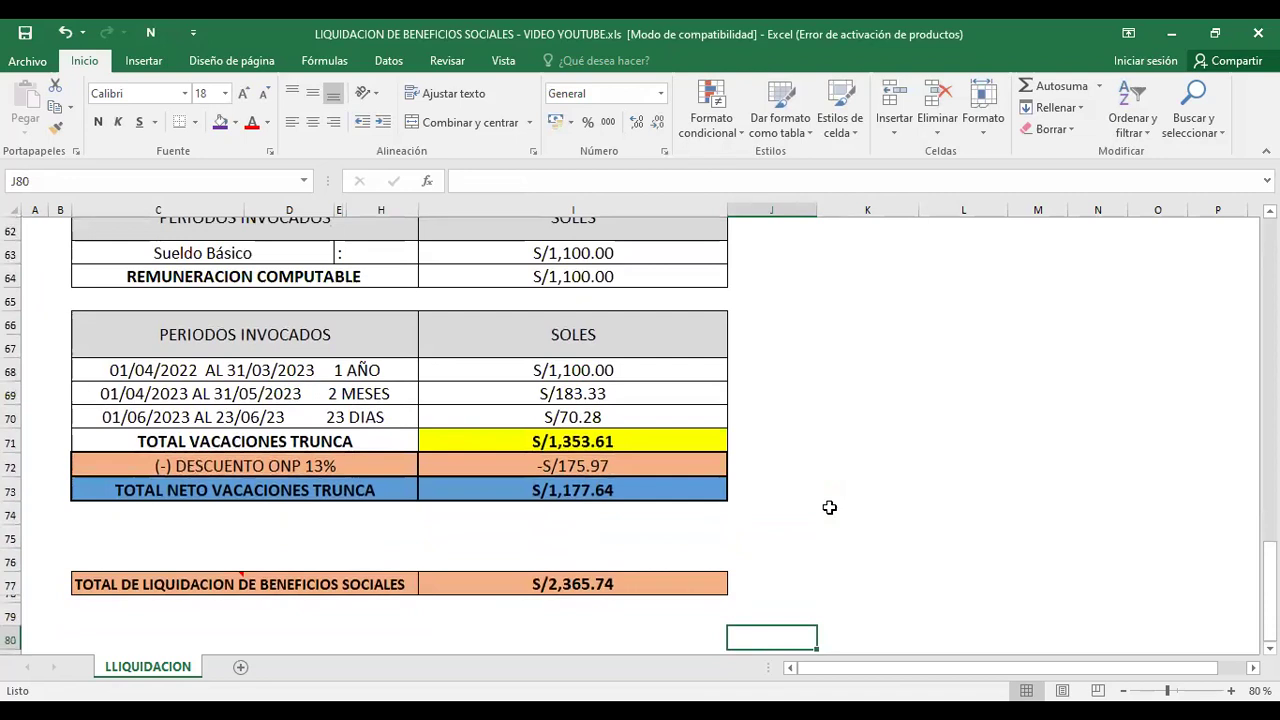
key(Down)
key(Down)
key(Down)
key(Down)
key(Down)
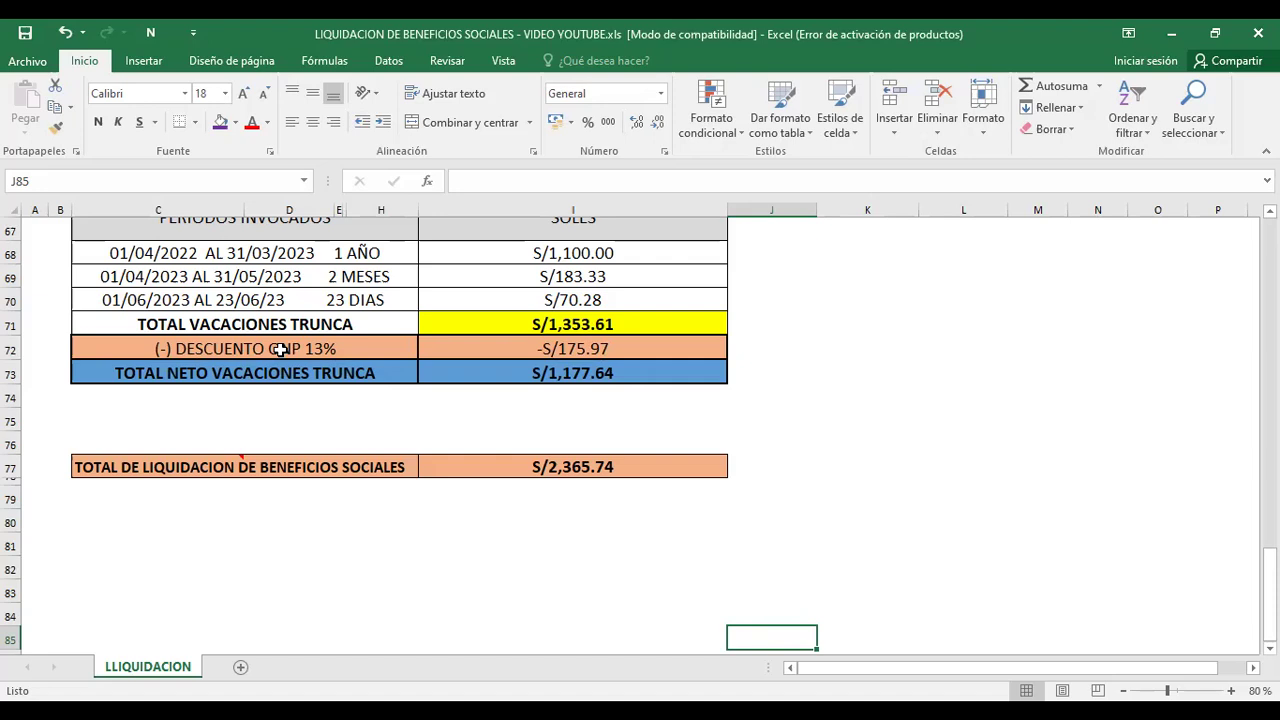
click(538, 353)
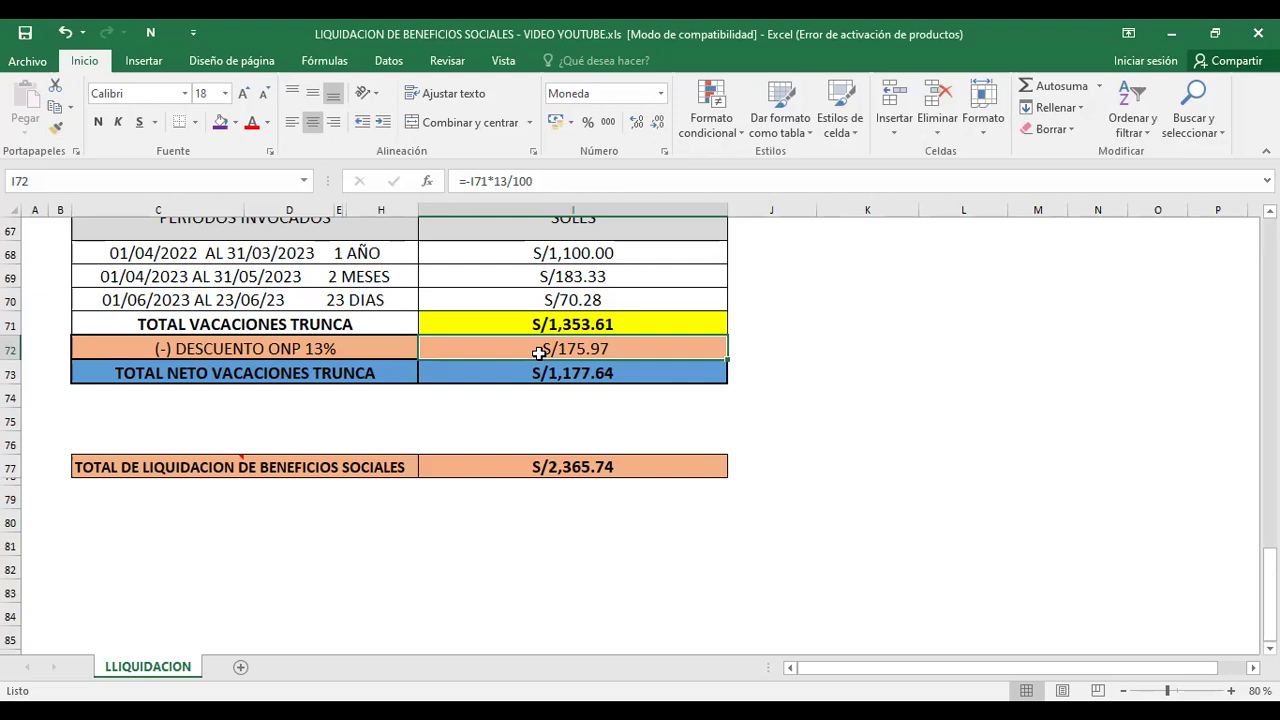
click(319, 348)
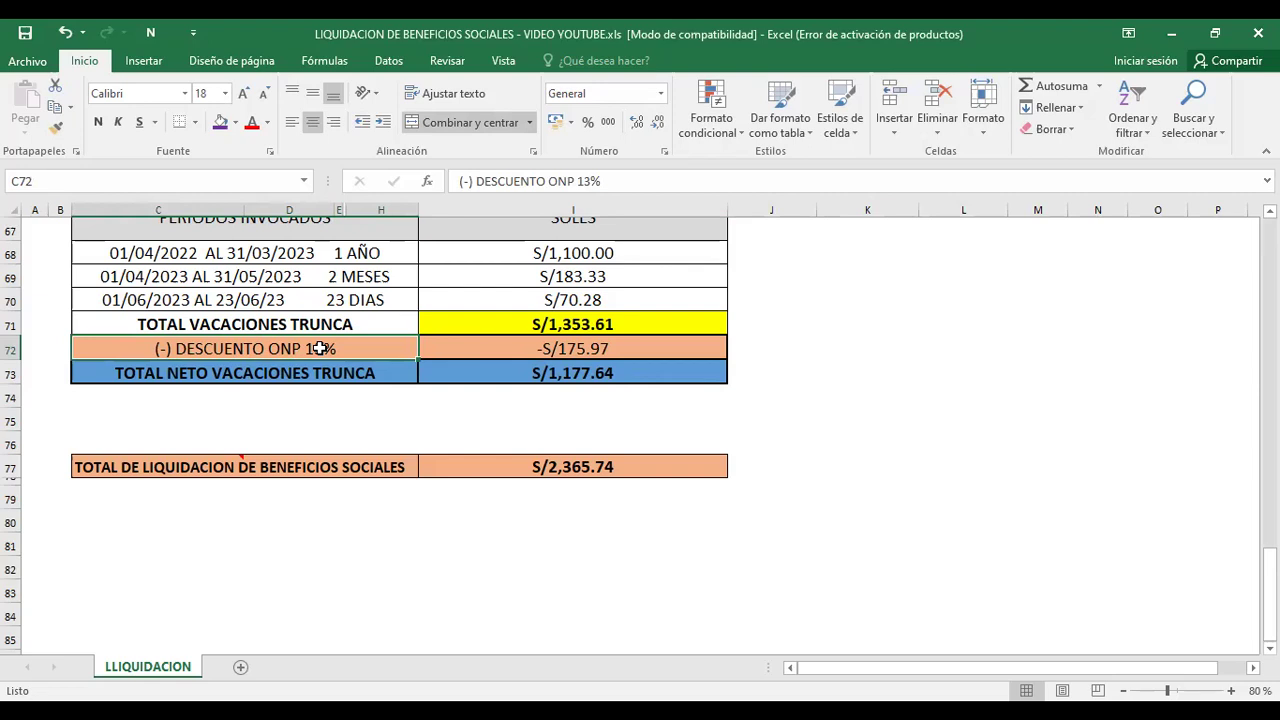
key(Right)
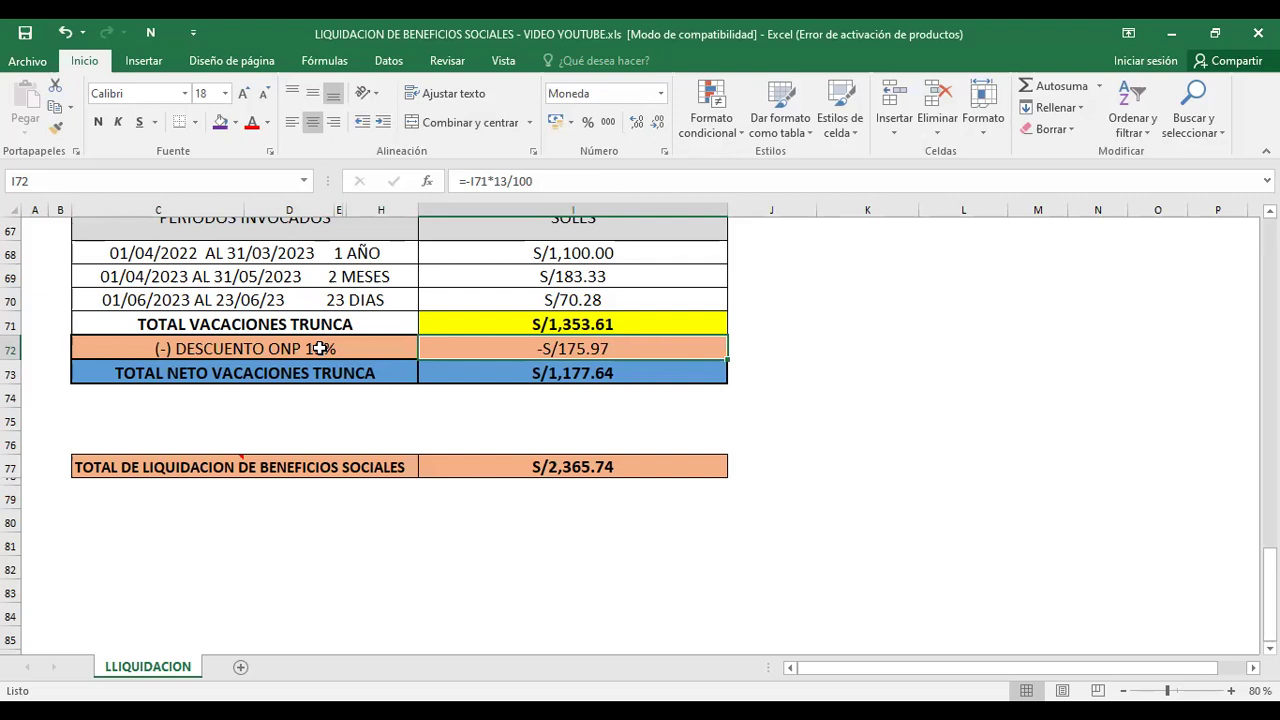
click(540, 322)
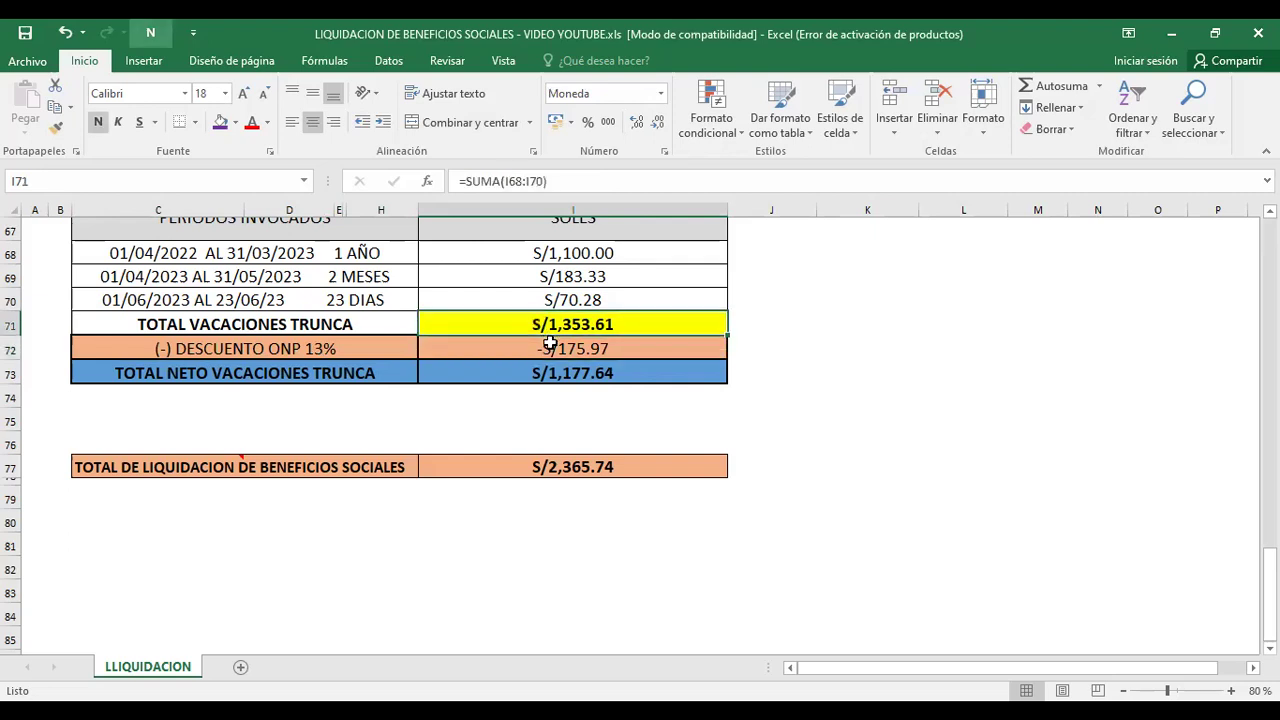
click(570, 348)
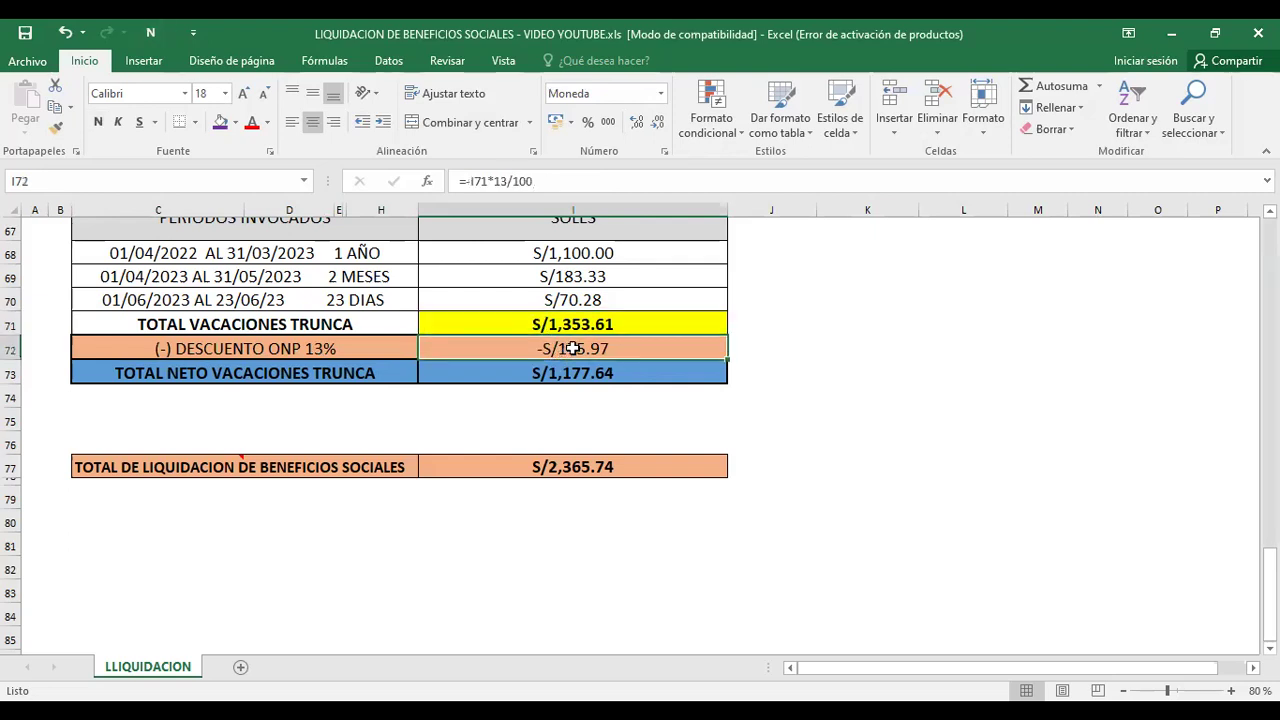
click(627, 327)
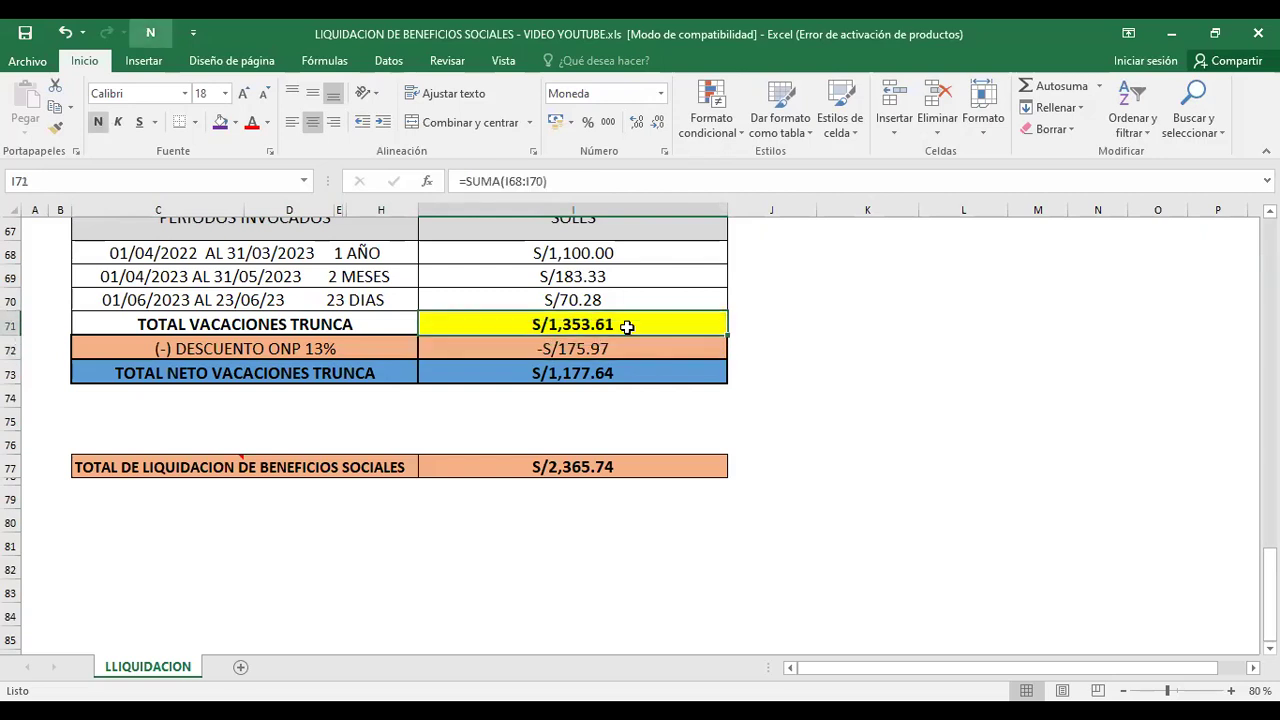
click(620, 347)
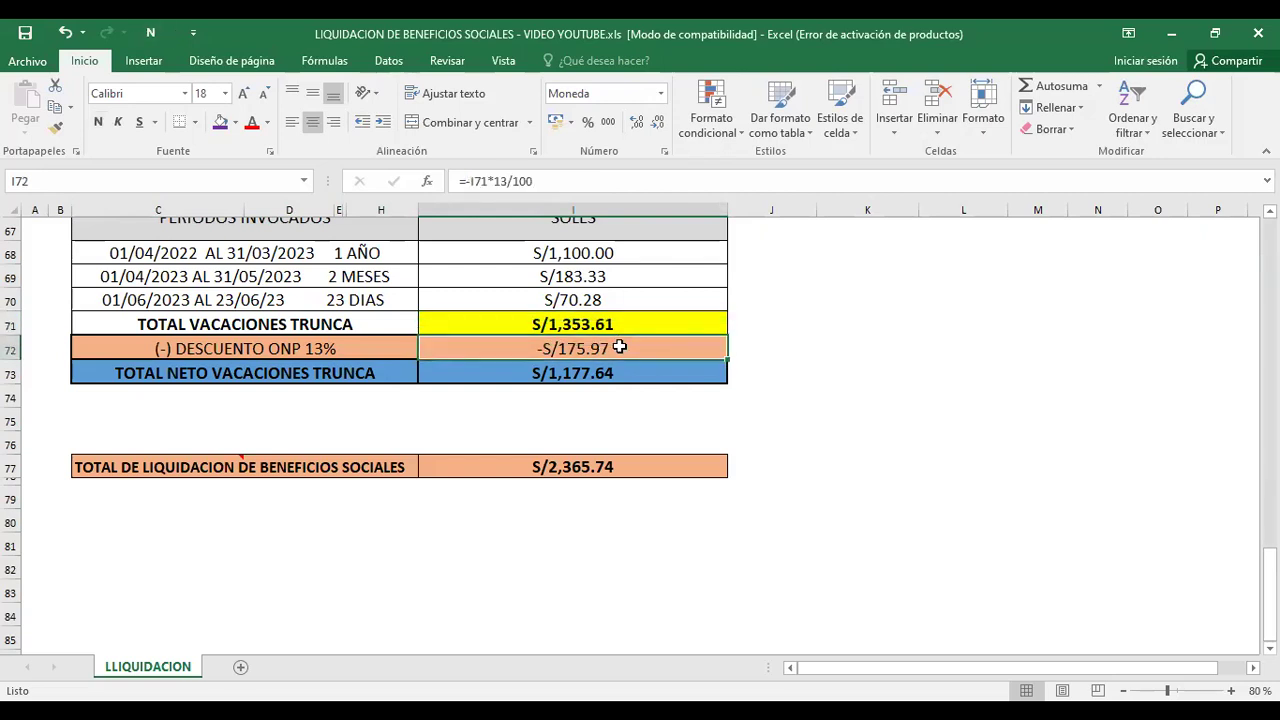
Check the TOTAL NETO VACACIONES TRUNCA formula in I73 and highlight the whole of row 73 with the purple fill.
click(593, 372)
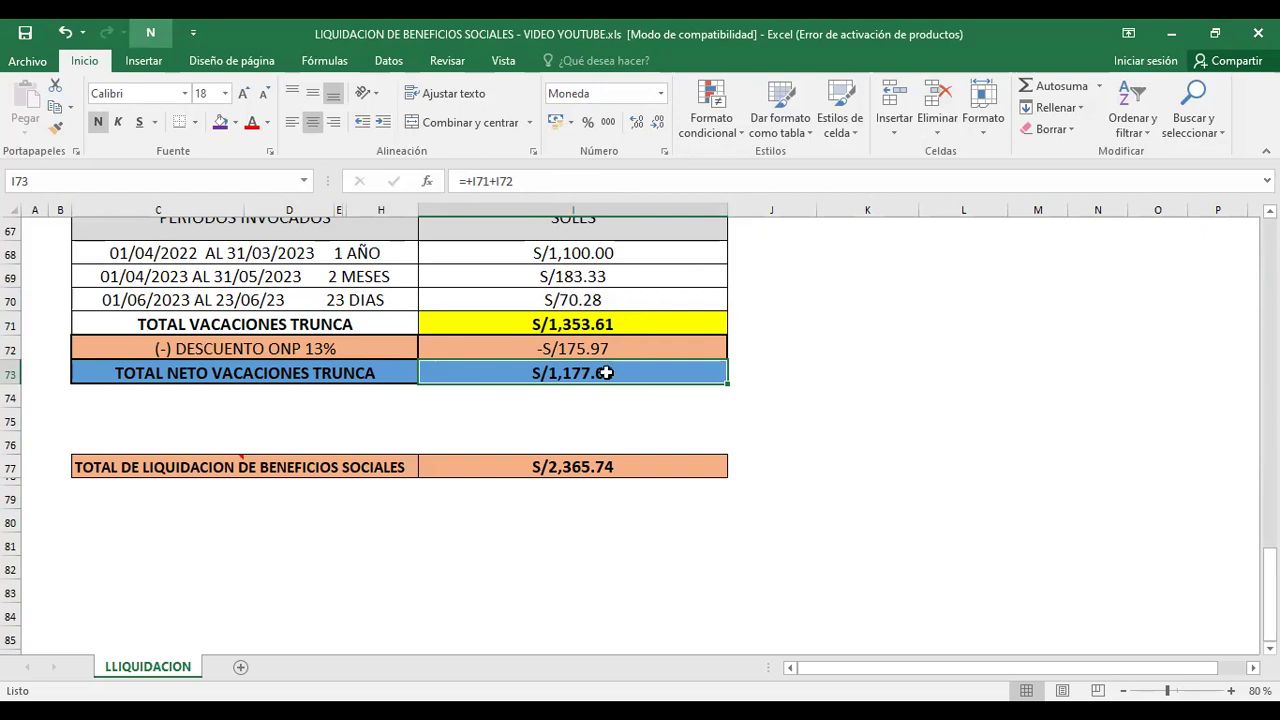
click(12, 374)
click(220, 122)
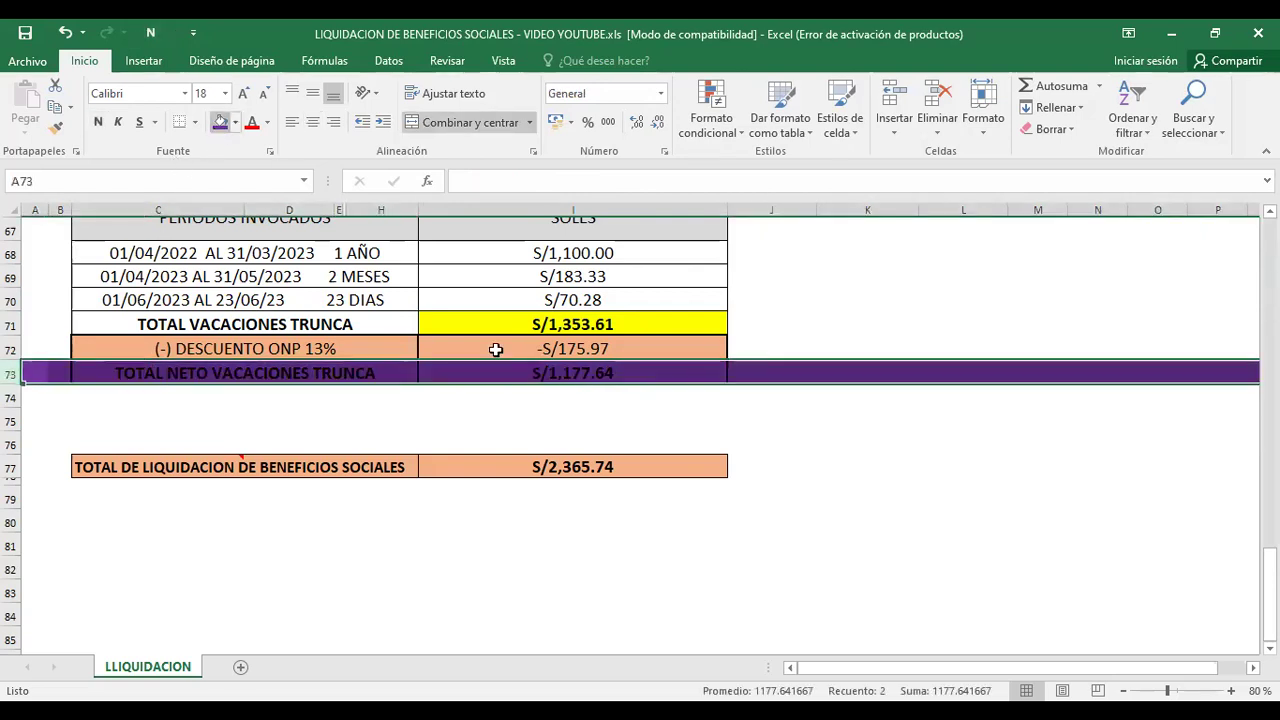
Review the purple-highlighted totals upward from TOTAL NETO VACACIONES TRUNCA in I73, through TOTAL GRATIFICACION + BONIFICACION in I56, to the CTS total in I30.
click(417, 420)
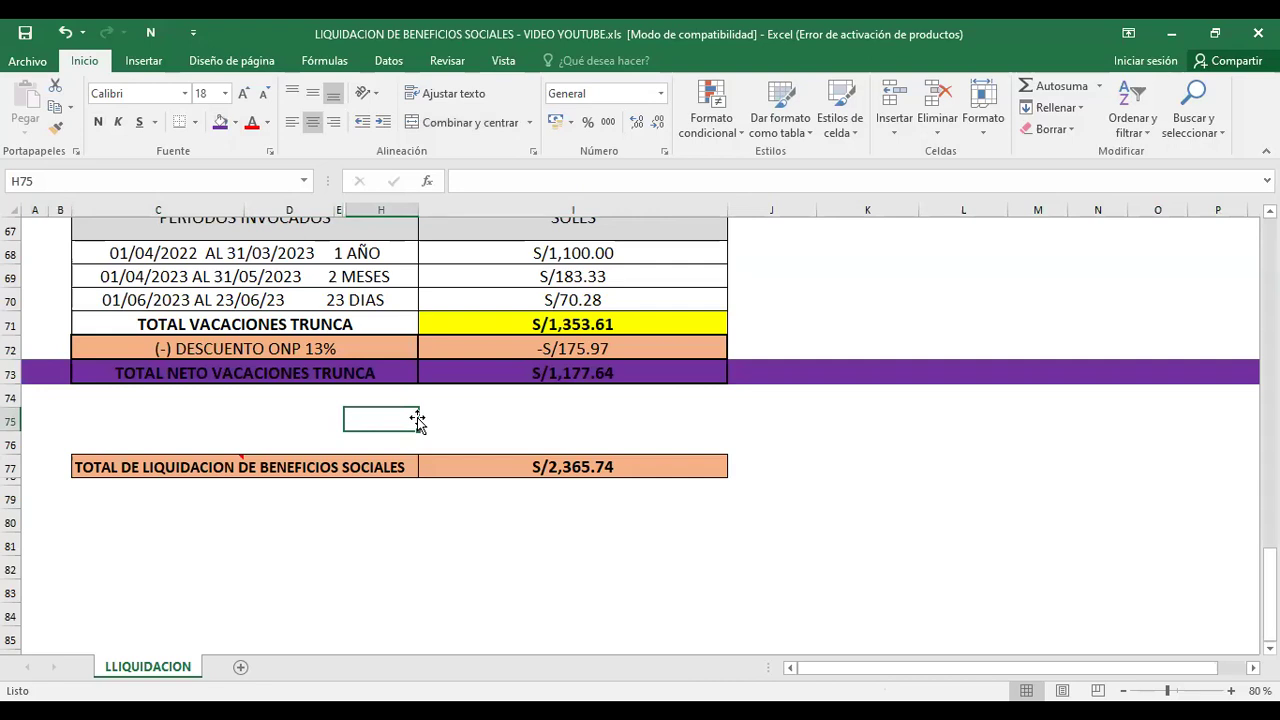
click(646, 380)
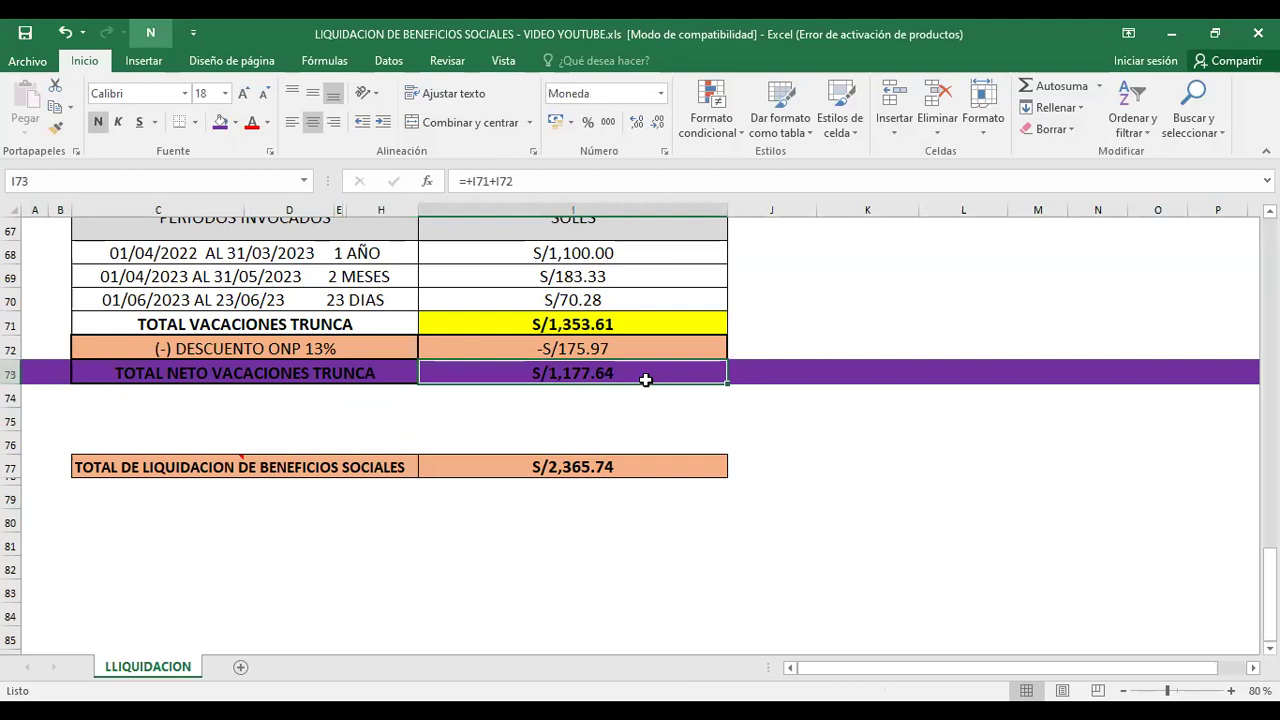
key(Up)
key(Up)
key(Up)
key(Up)
key(Up)
key(Up)
key(Up)
key(Up)
key(Up)
key(Up)
key(Up)
key(Up)
key(Up)
key(Up)
key(Up)
key(Up)
key(Up)
key(Up)
key(Up)
key(Up)
key(Down)
key(Down)
key(Down)
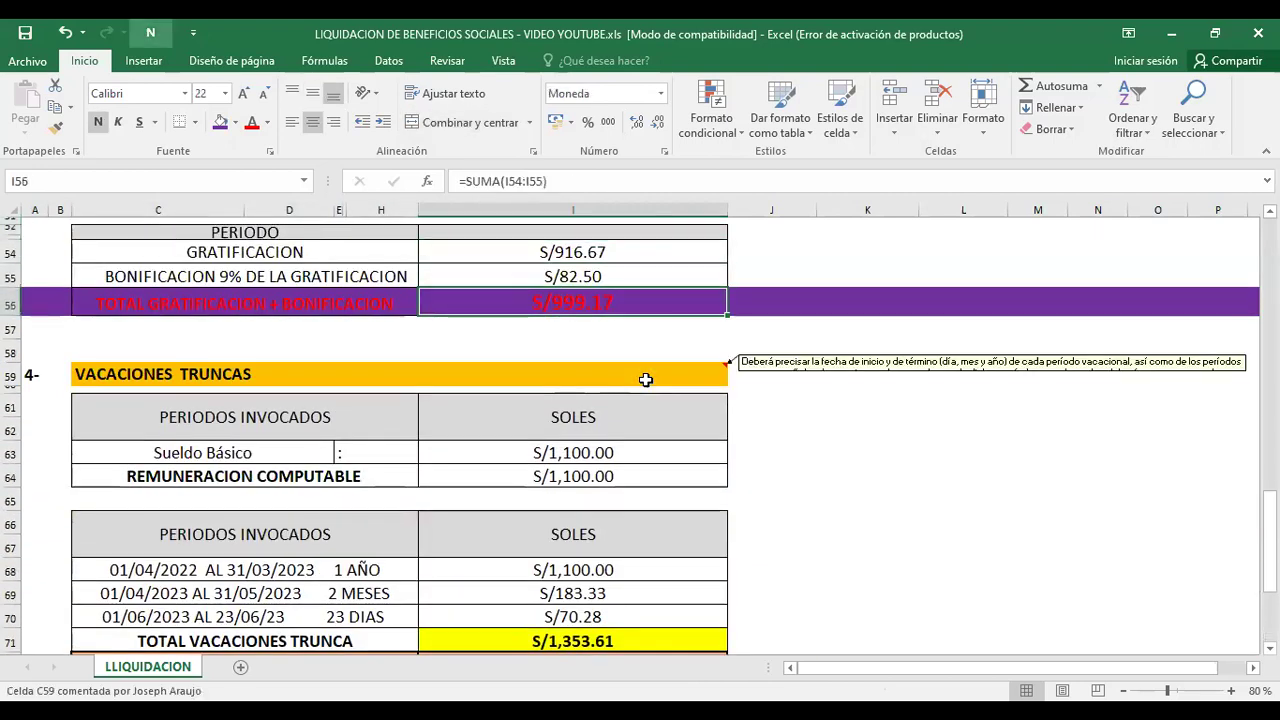
key(Up)
key(Up)
key(Up)
key(Up)
key(Up)
key(Up)
key(Up)
key(Up)
key(Up)
key(Up)
key(Up)
key(Up)
key(Up)
key(Up)
key(Up)
key(Up)
key(Up)
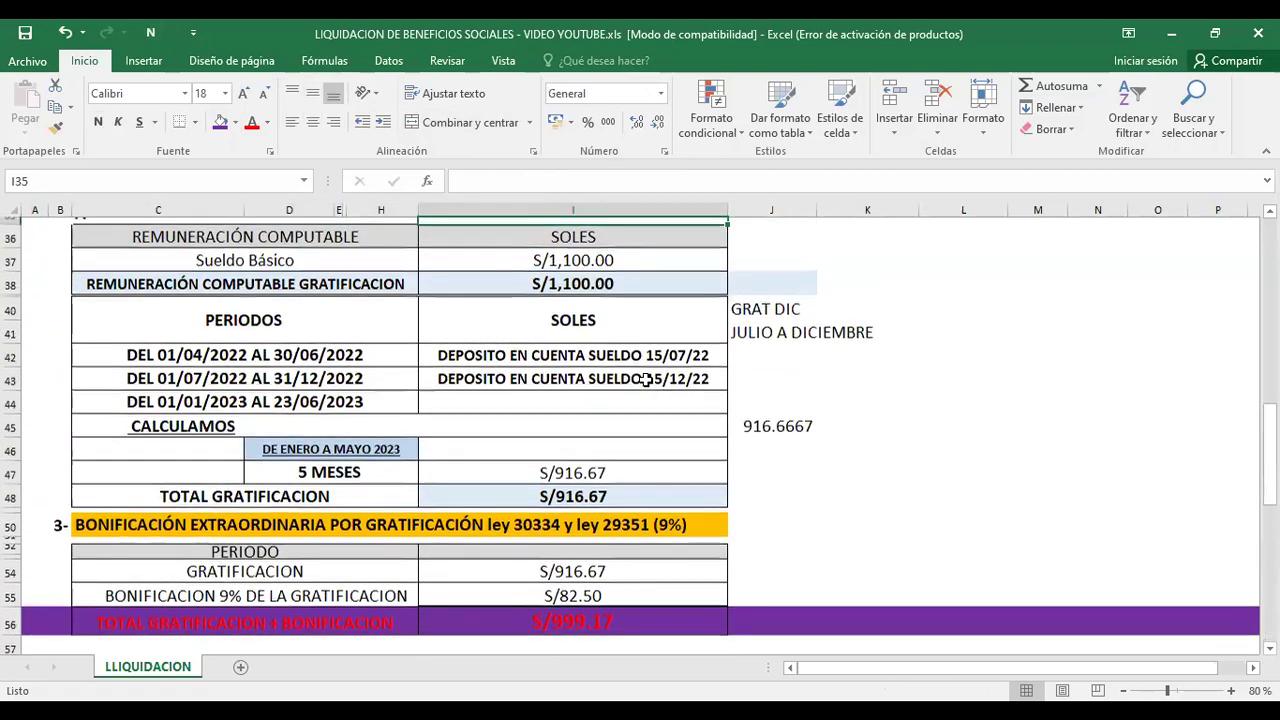
key(Up)
key(Up)
key(Up)
key(Up)
key(Up)
key(Up)
Go back down past the gratification and vacation totals and examine the TOTAL DE LIQUIDACION DE BENEFICIOS SOCIALES formula in I77.
key(Down)
key(Down)
key(Down)
key(Down)
key(Down)
key(Down)
key(Down)
key(Down)
key(Down)
key(Down)
key(Down)
key(Down)
key(Down)
key(Down)
key(Down)
key(Down)
key(Down)
key(Down)
key(Down)
key(Down)
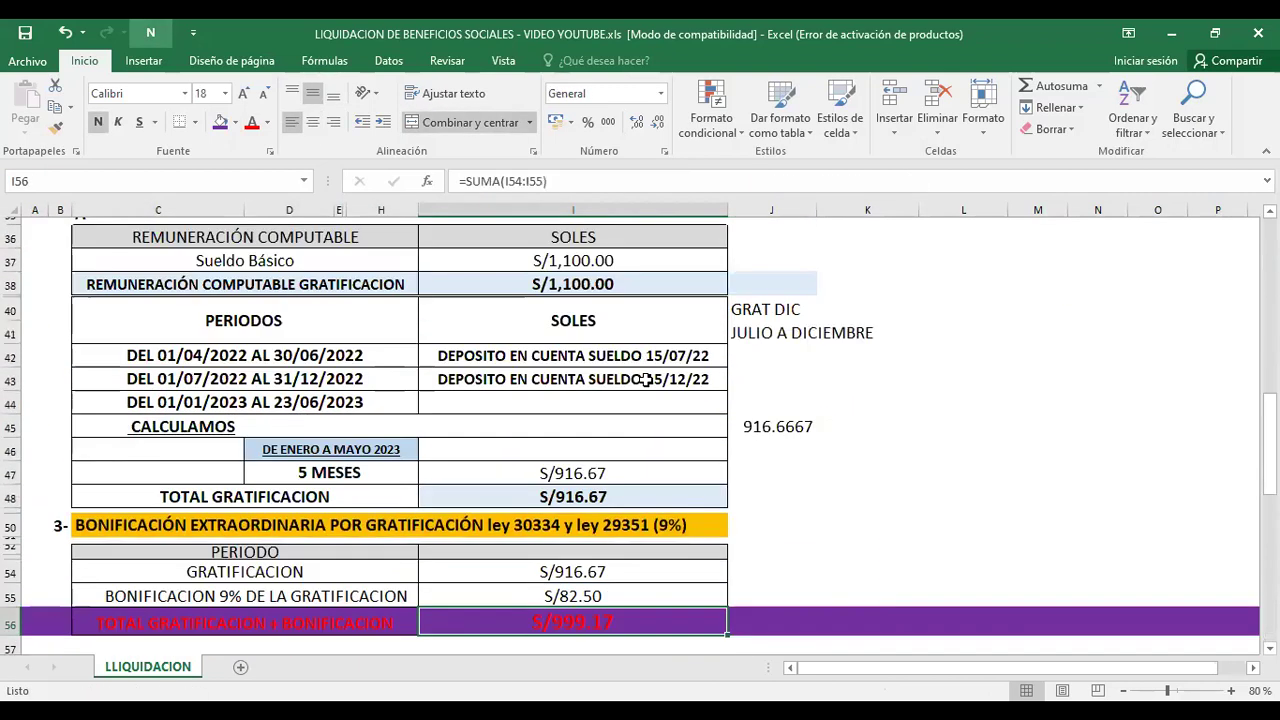
key(Down)
key(Down)
key(Down)
key(Down)
key(Down)
key(Down)
key(Down)
key(Down)
key(Down)
key(Down)
key(Down)
key(Down)
key(Down)
key(Down)
key(Down)
key(Down)
key(Down)
key(Down)
key(Down)
key(Down)
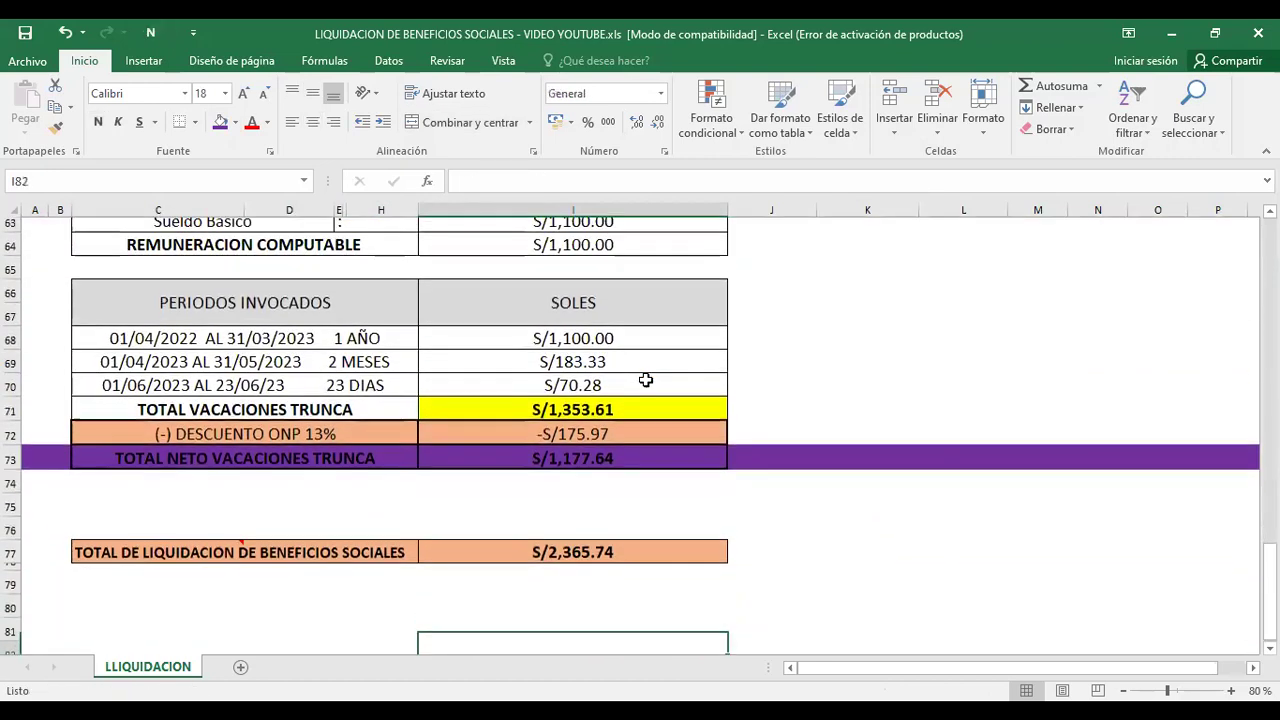
key(Down)
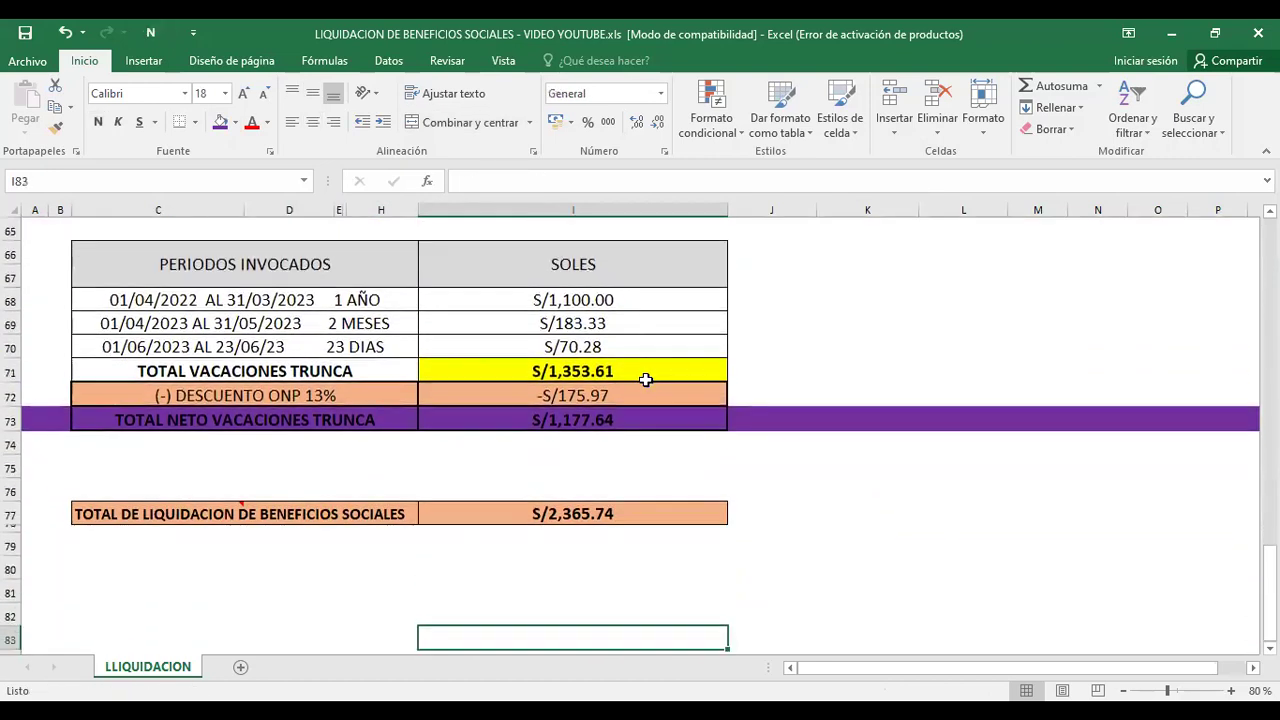
click(590, 512)
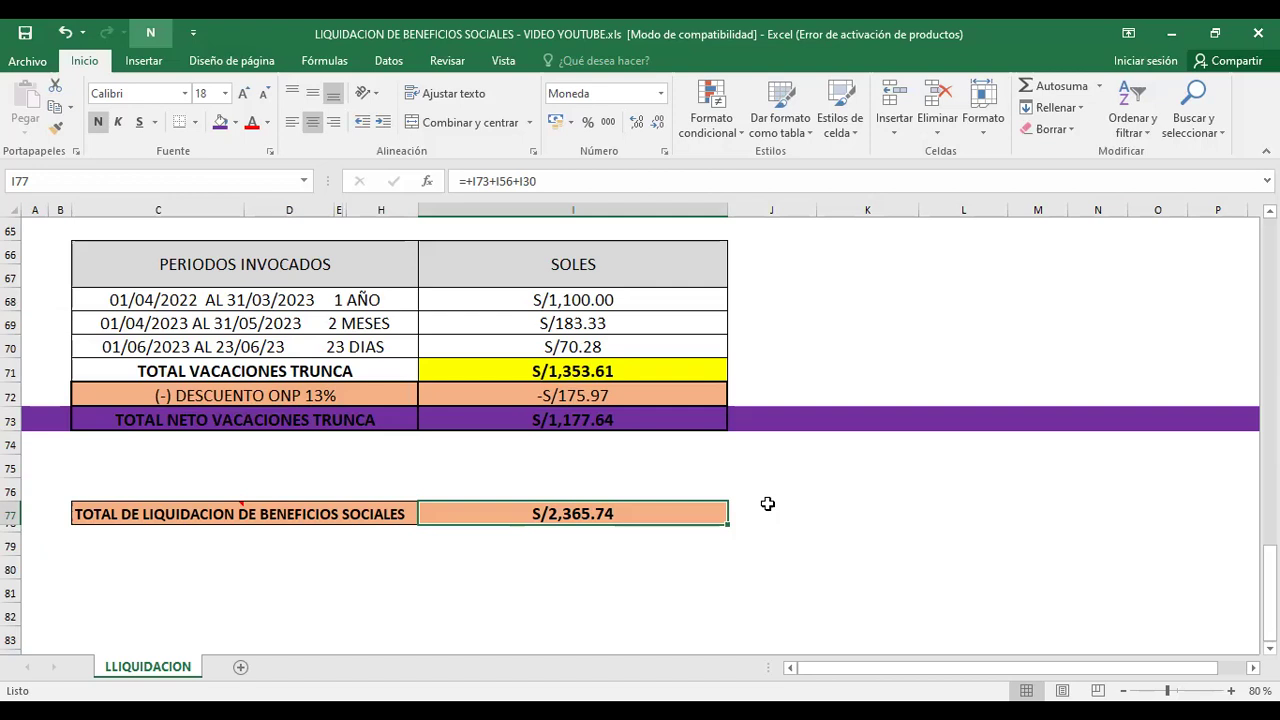
Return to the DATOS section at the start of the sheet and select the employee's name in E4.
drag(611, 416, 579, 34)
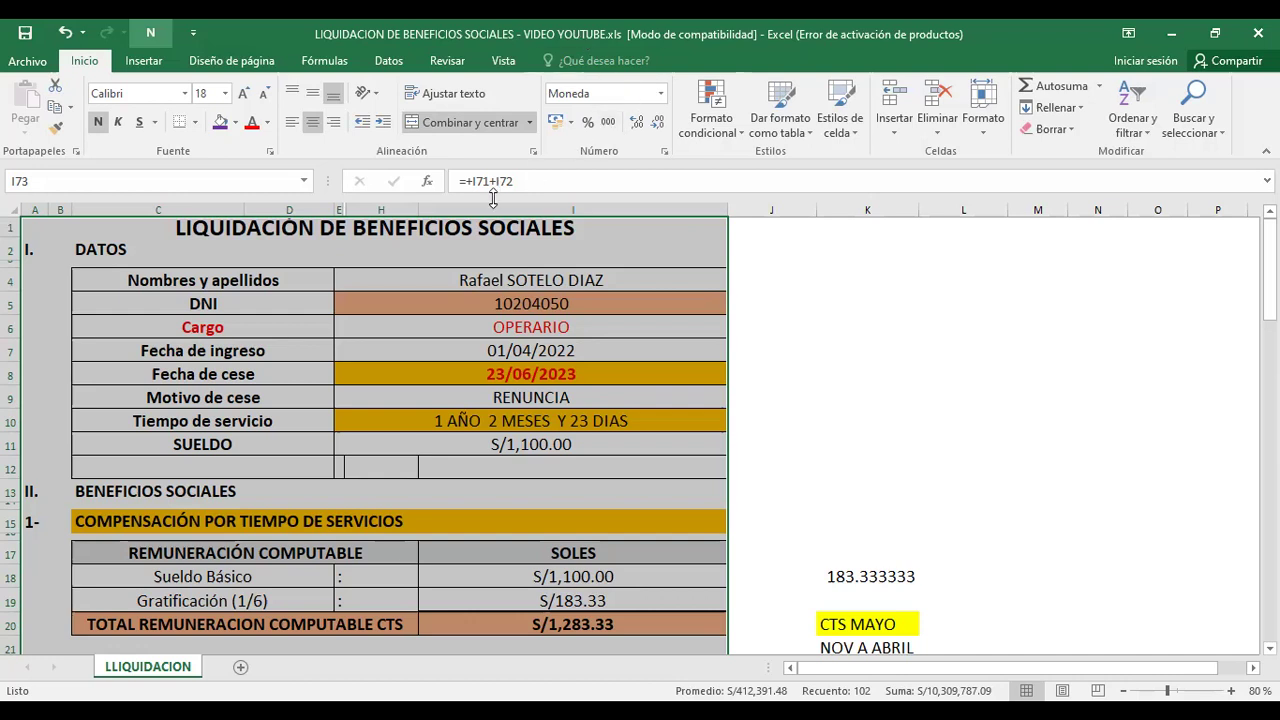
click(447, 250)
click(426, 284)
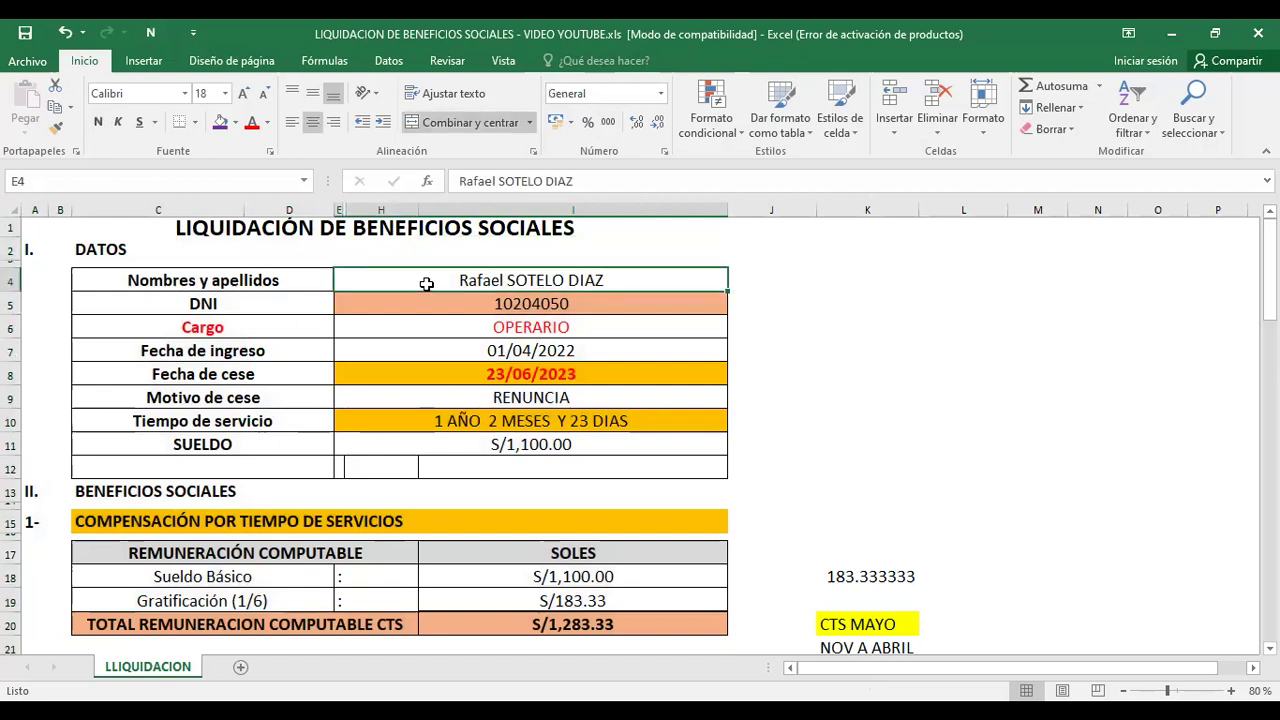